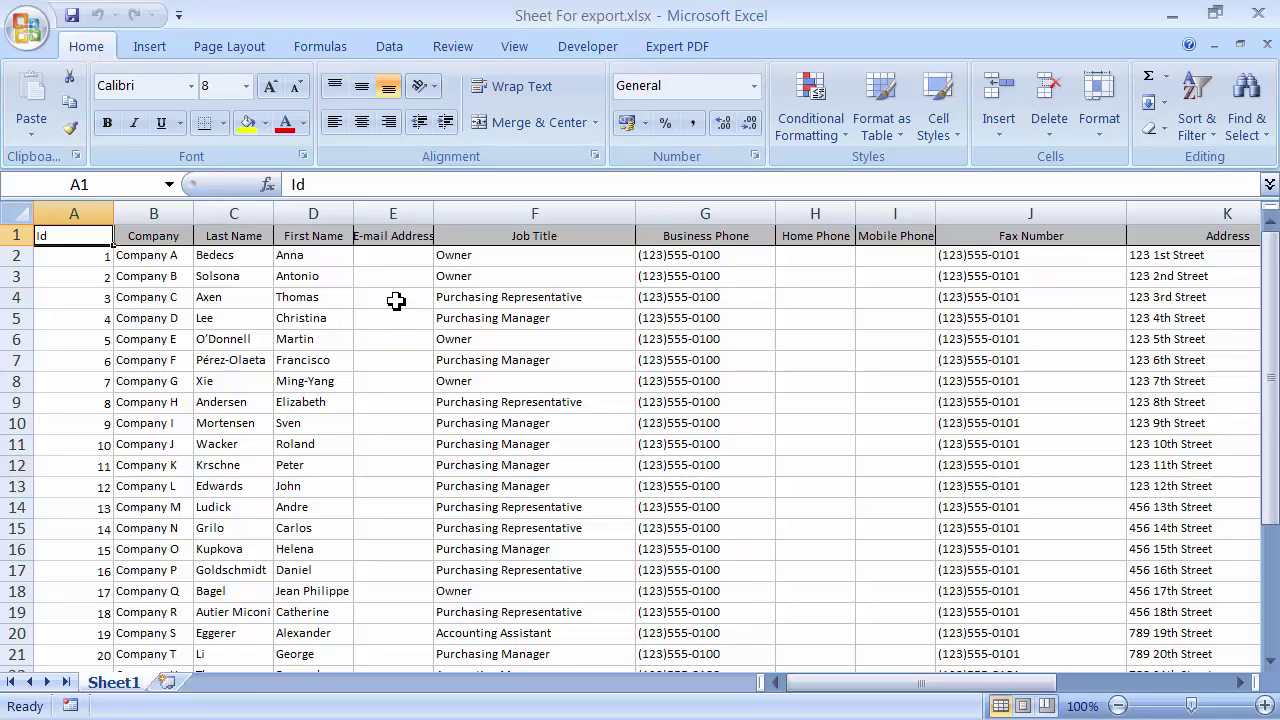
Close the Excel workbook and start a new blank database in Microsoft Access with the file name "Excel import"
click(1258, 15)
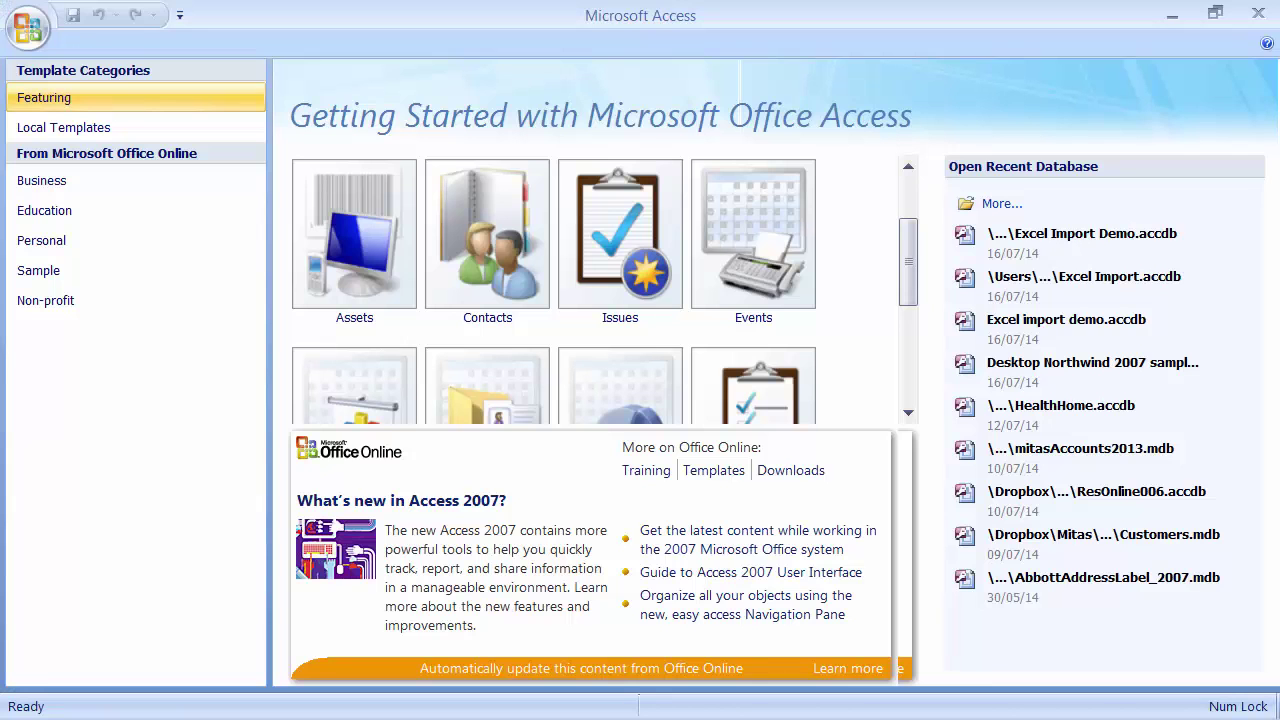
drag(892, 281, 905, 235)
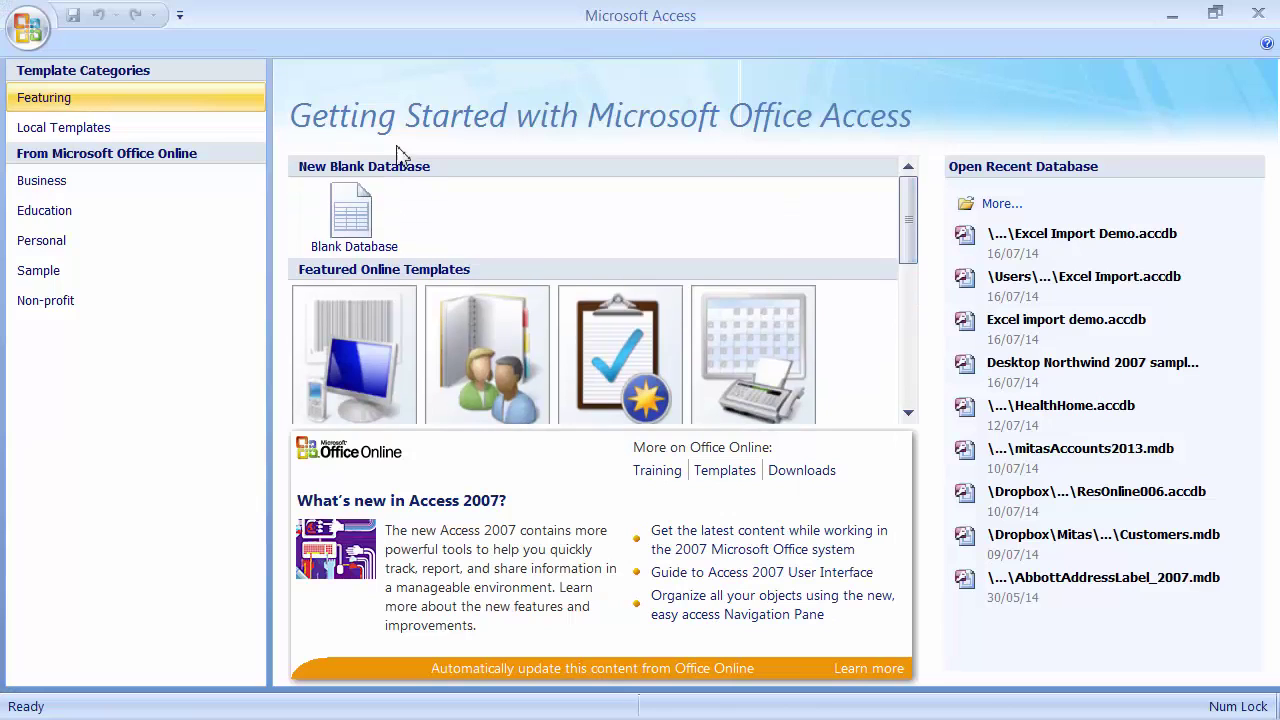
click(360, 222)
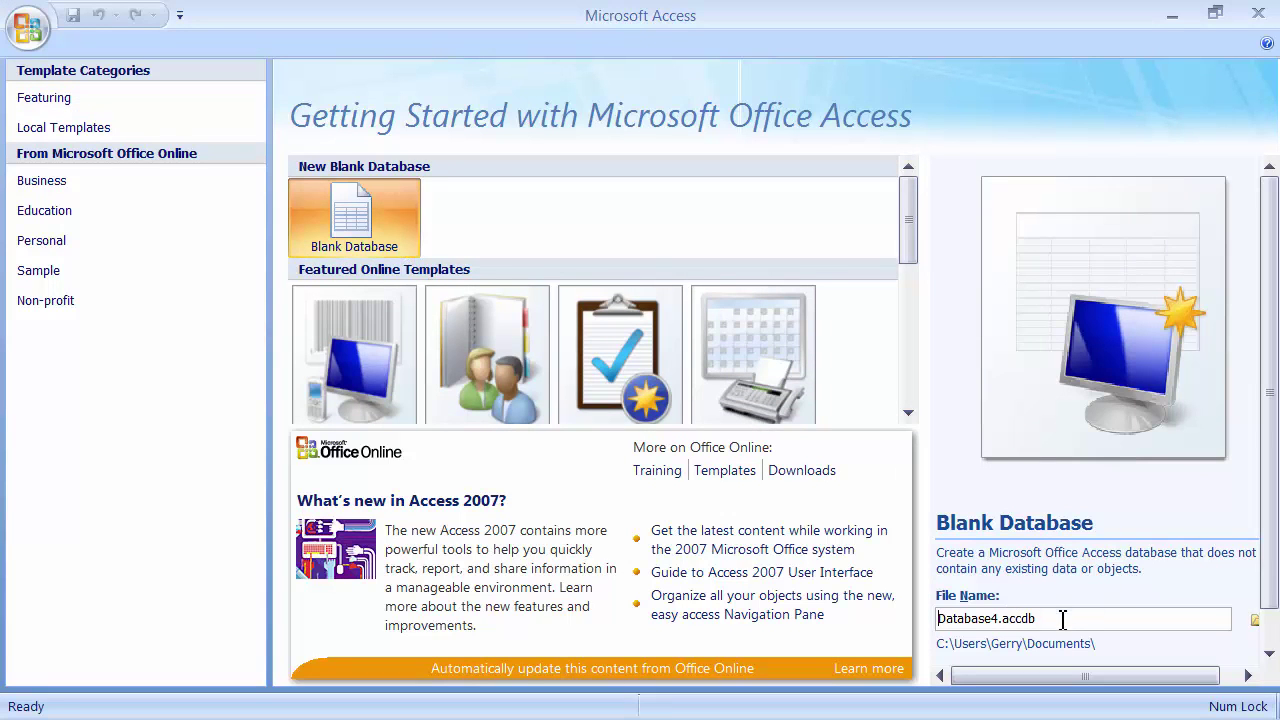
drag(1063, 619, 940, 556)
text(Excel import)
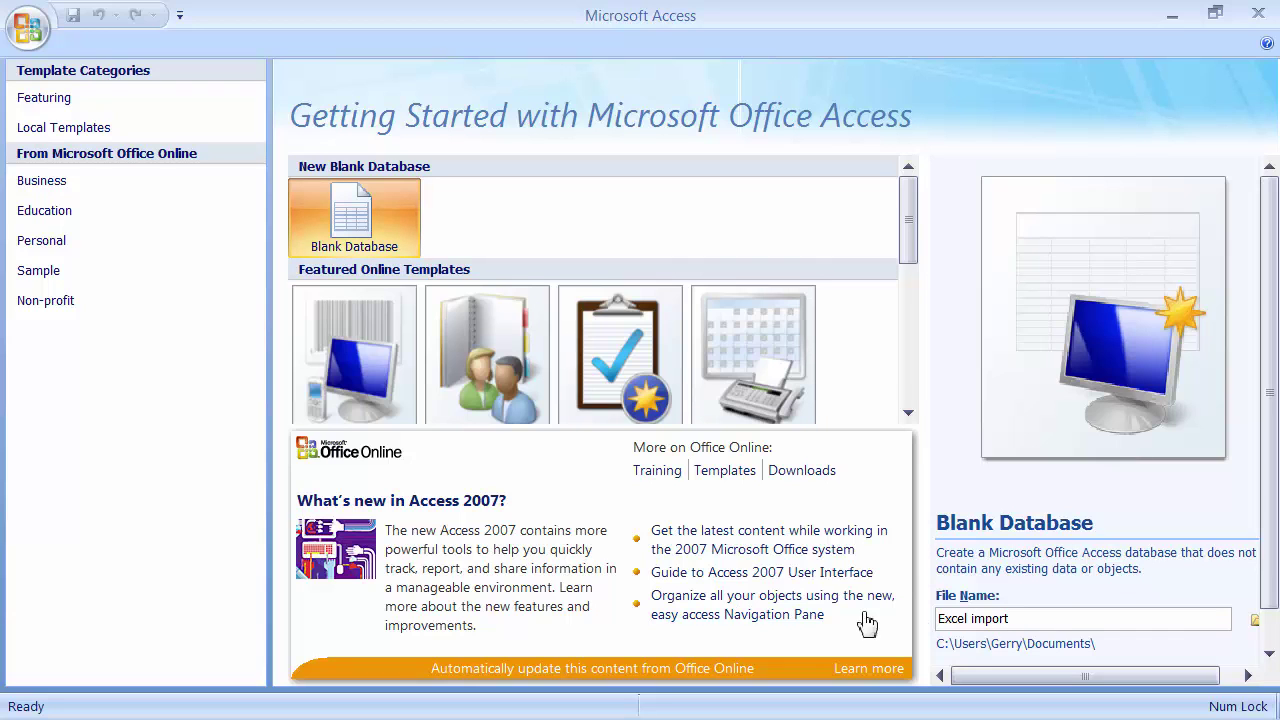
Set the Desktop as the save location for the Excel import database and create it
click(1255, 620)
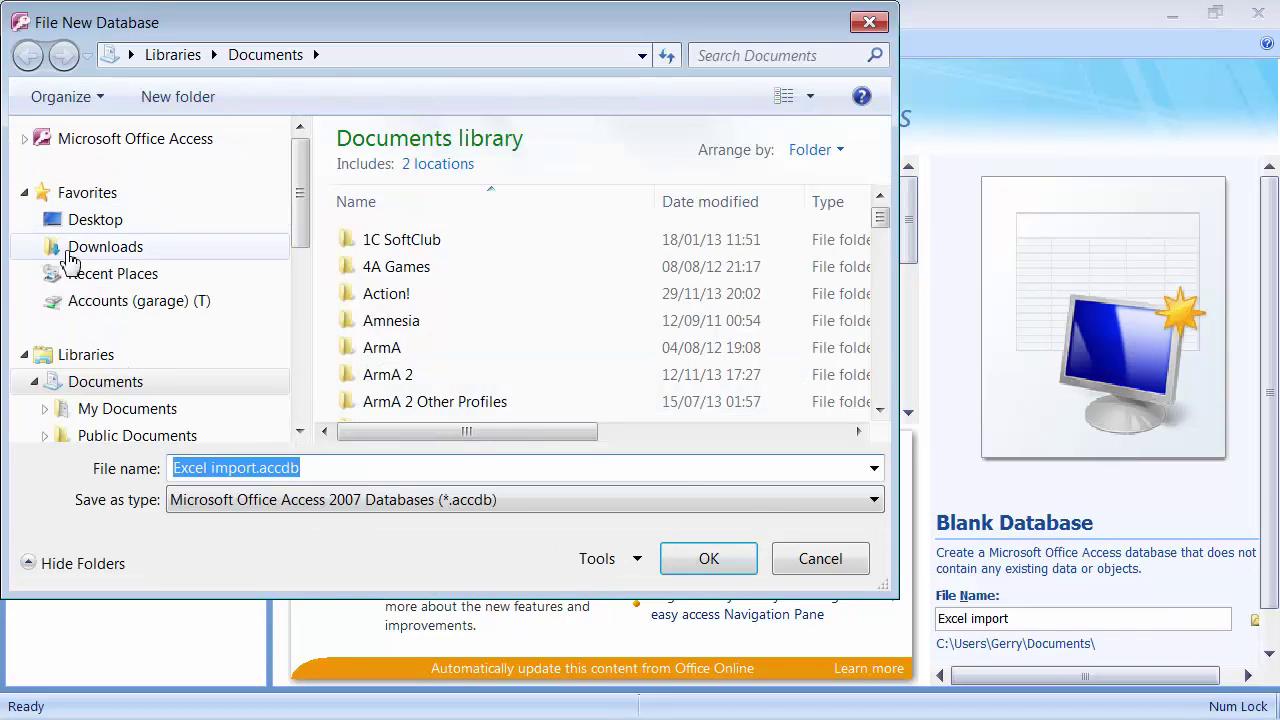
click(86, 222)
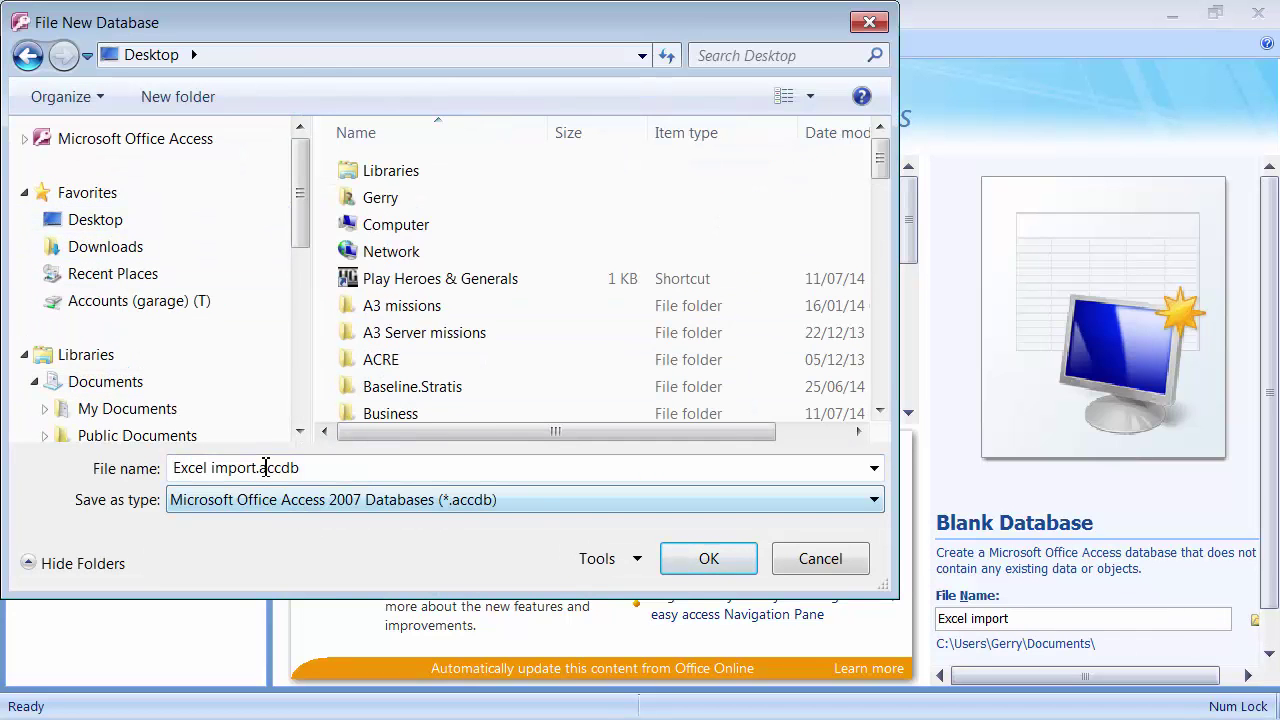
click(698, 559)
scroll(1273, 400, down, 1)
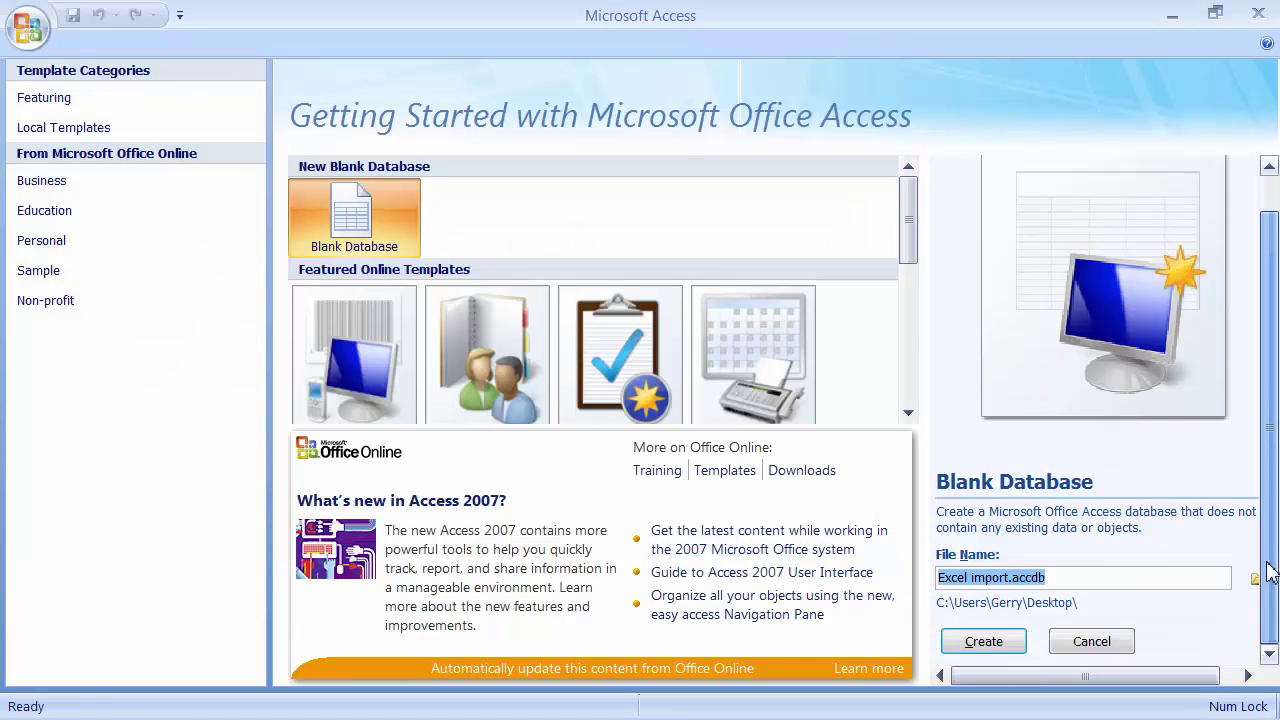
click(968, 643)
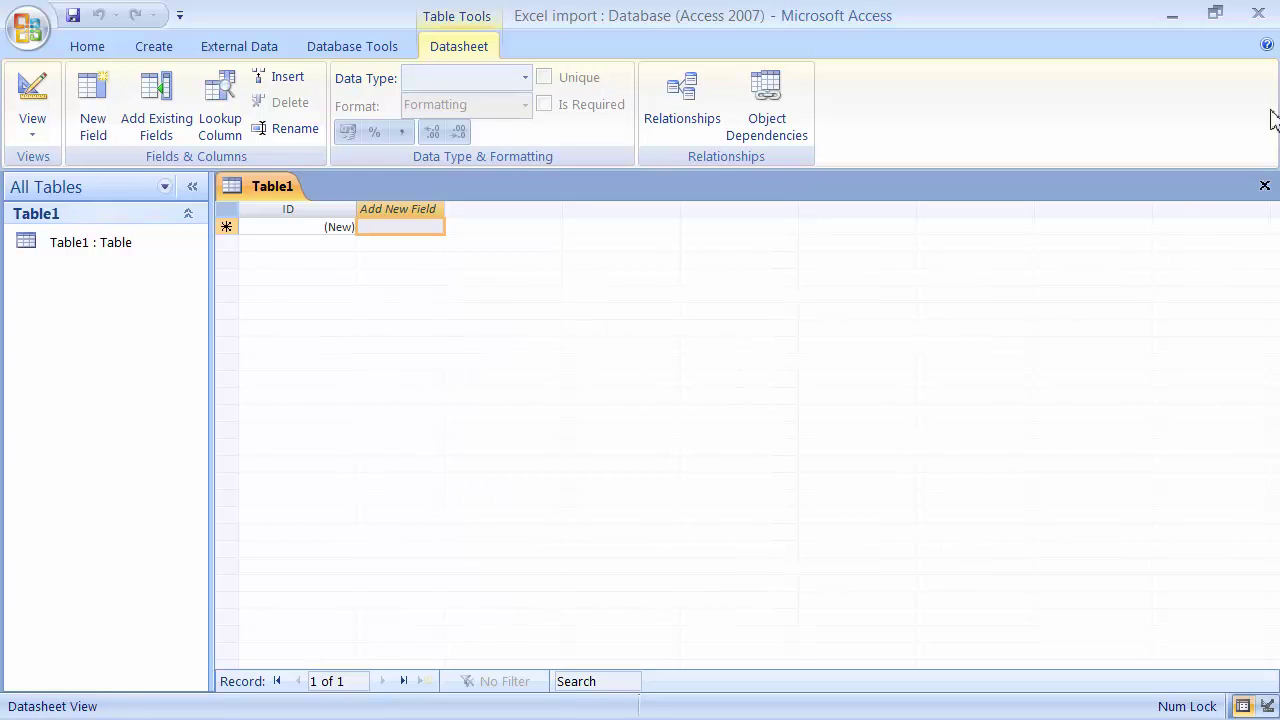
Close and reopen the Excel import database from the desktop, and start browsing for an Excel spreadsheet to import
click(1256, 18)
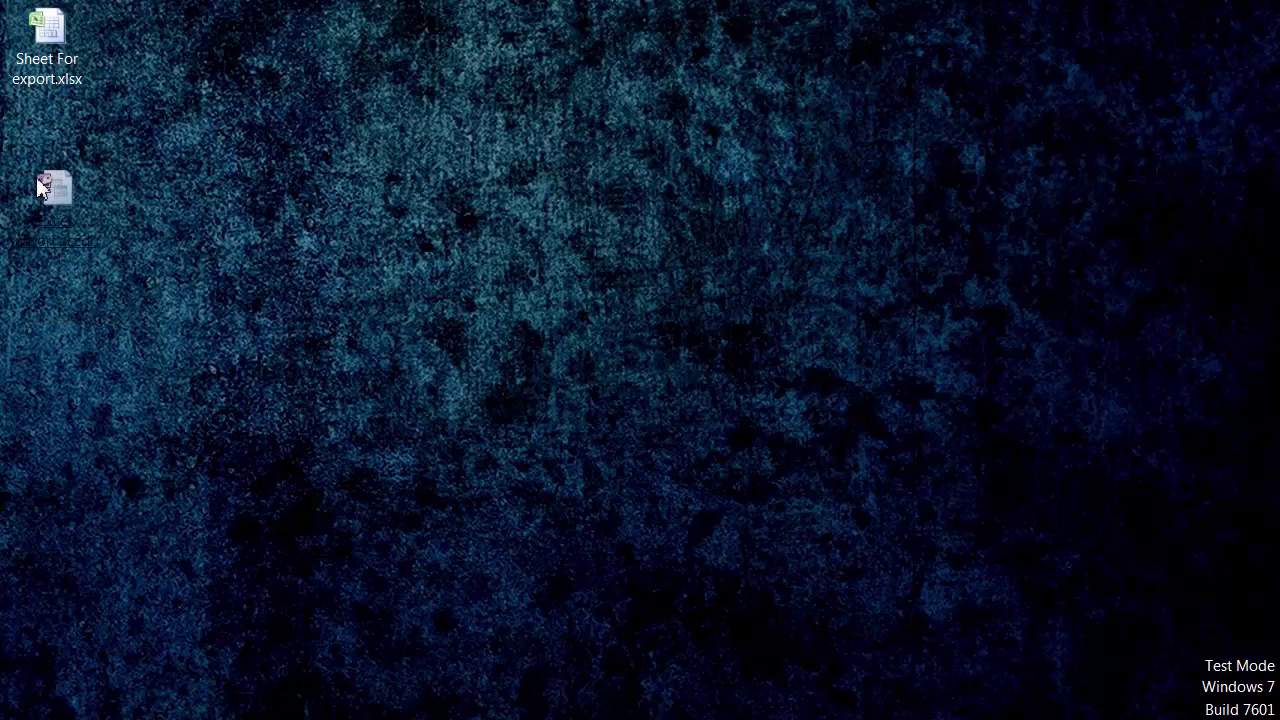
click(40, 170)
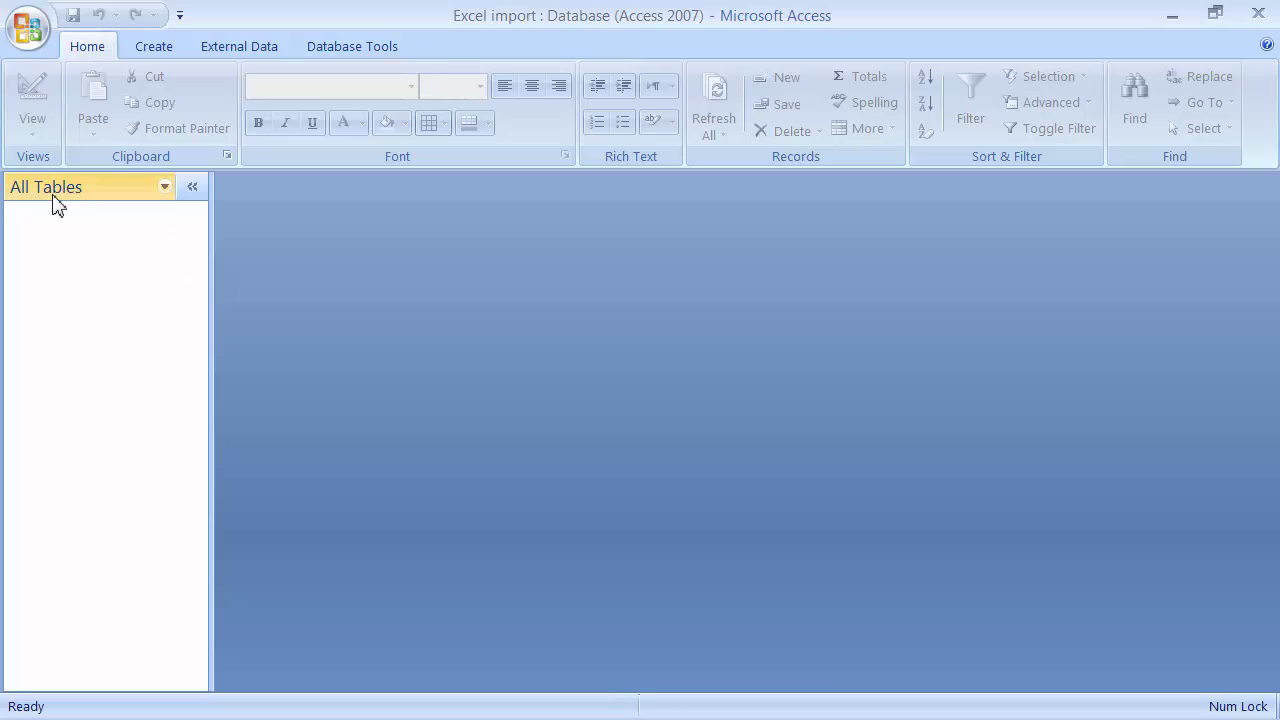
click(229, 52)
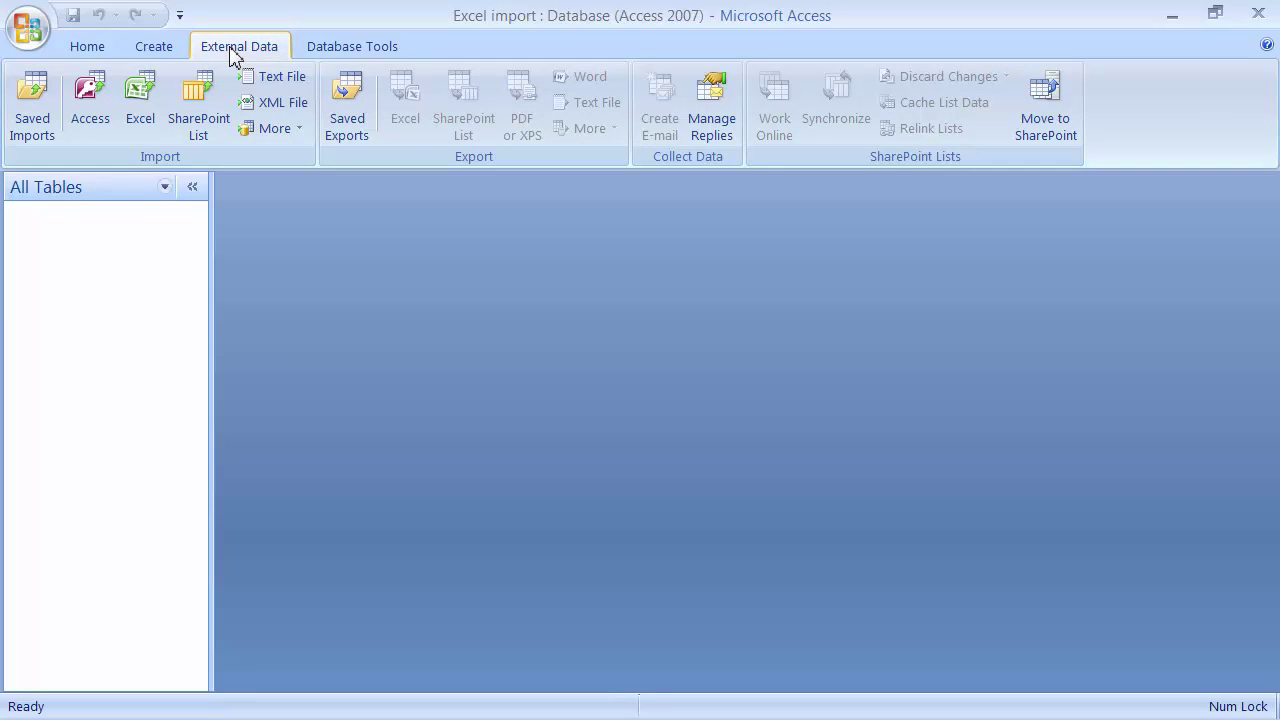
click(144, 100)
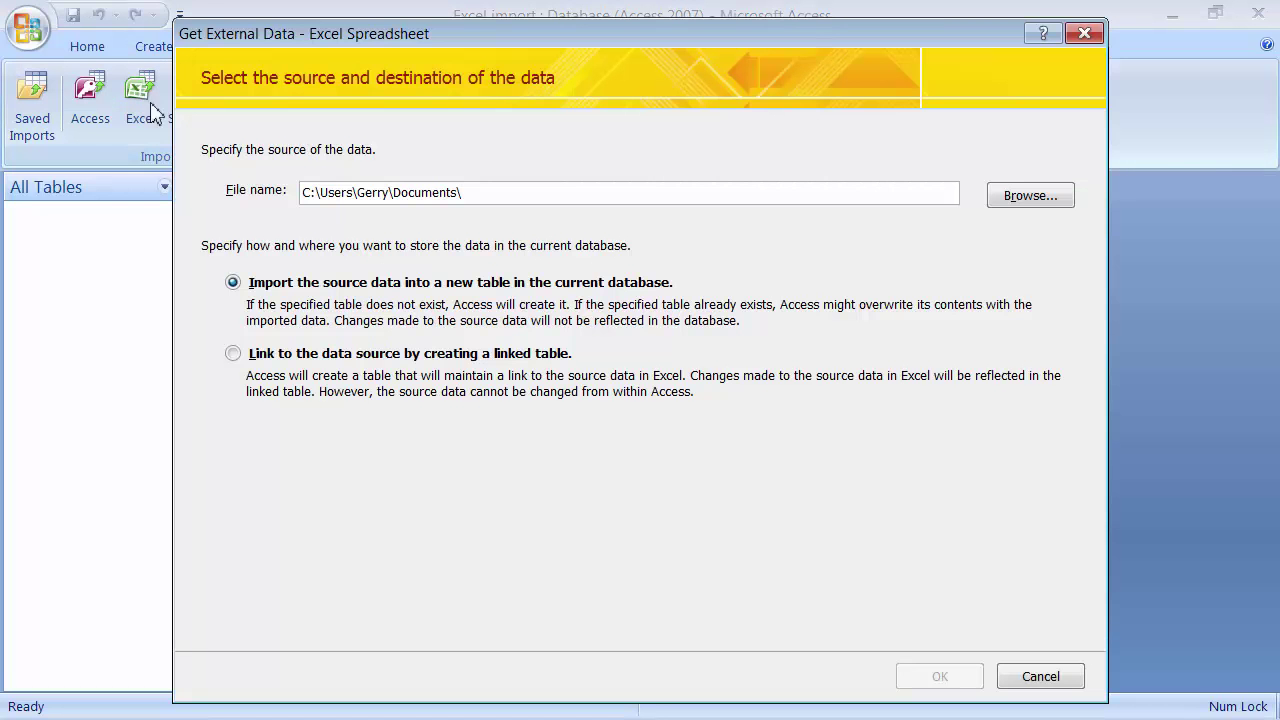
click(1036, 196)
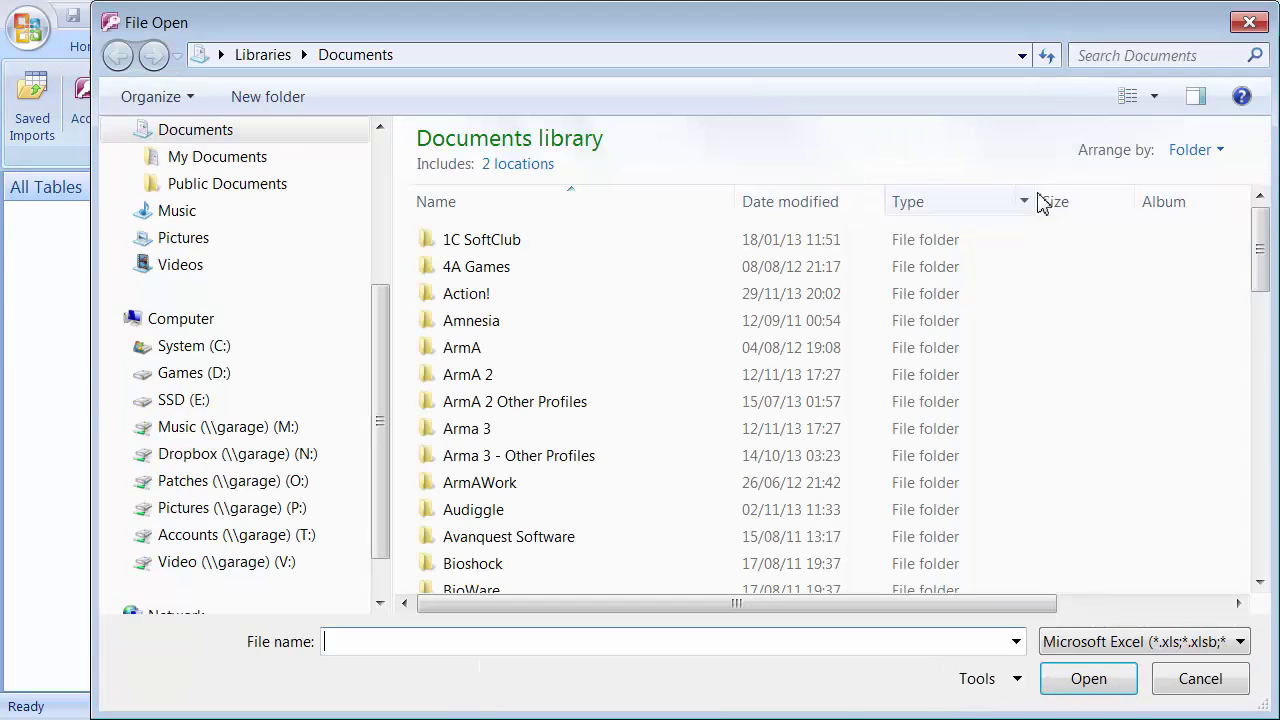
double_click(1228, 325)
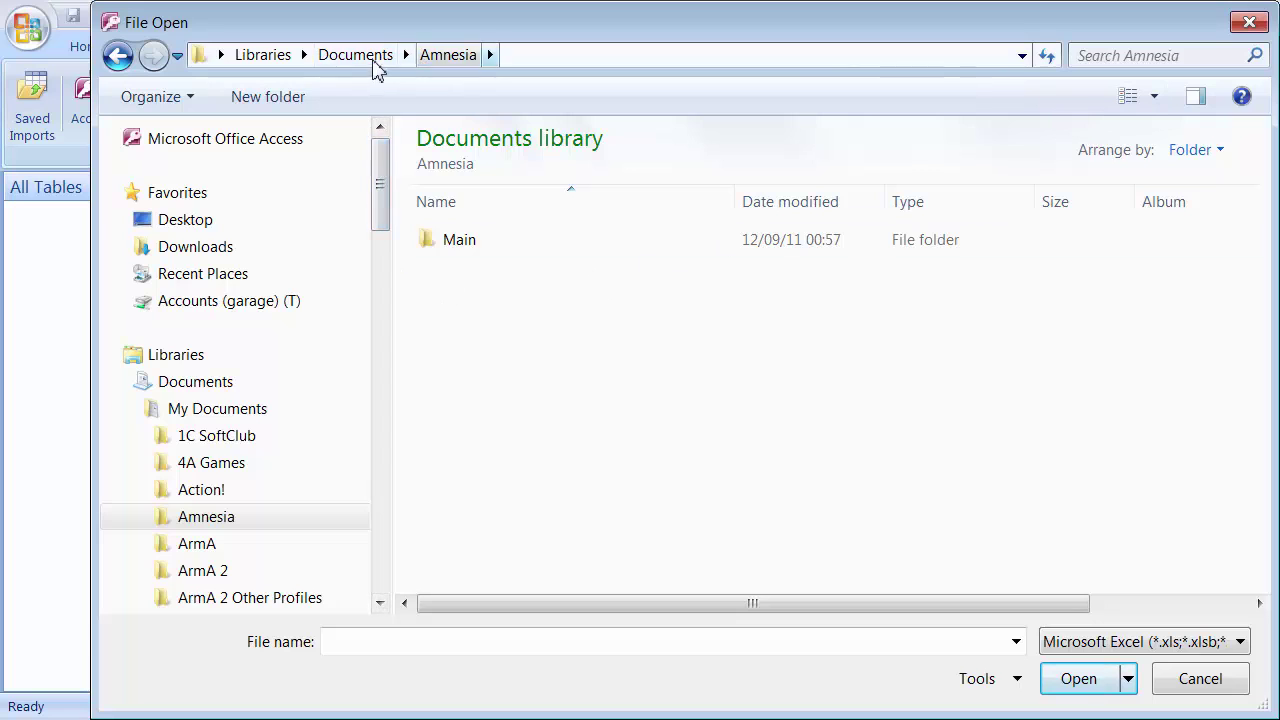
click(368, 60)
key(s)
key(s)
key(s)
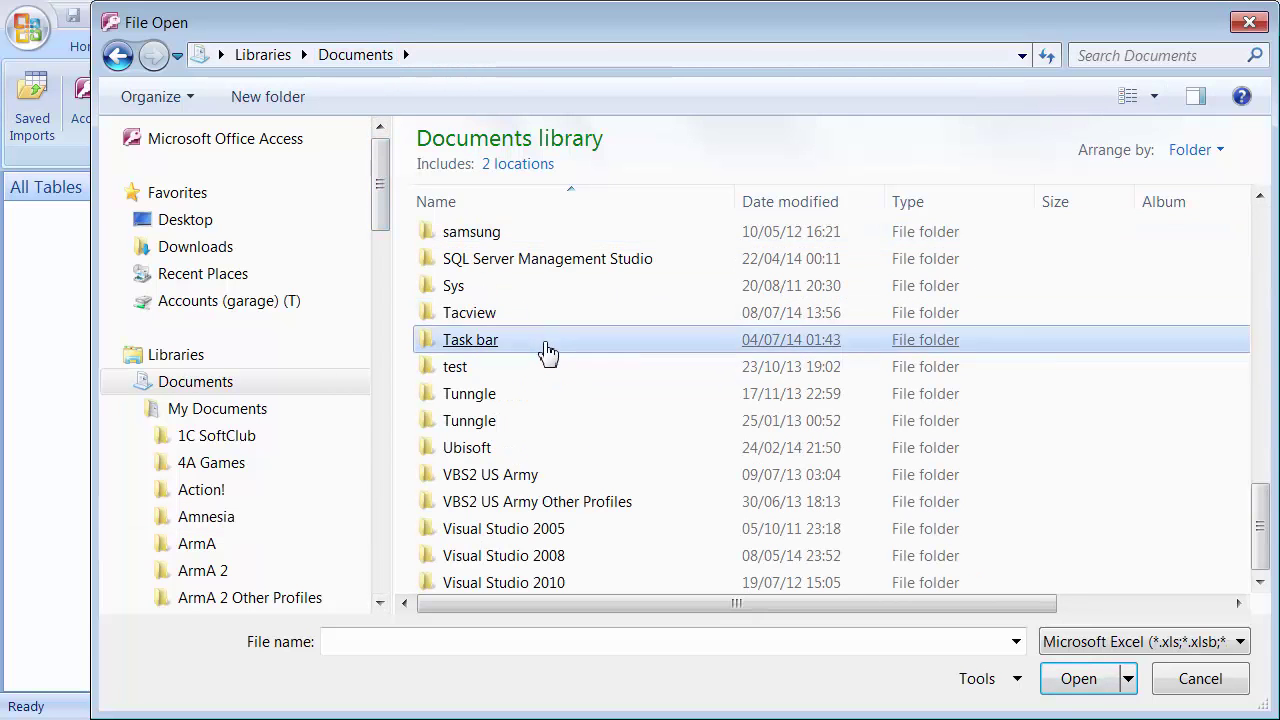
key(s)
key(s)
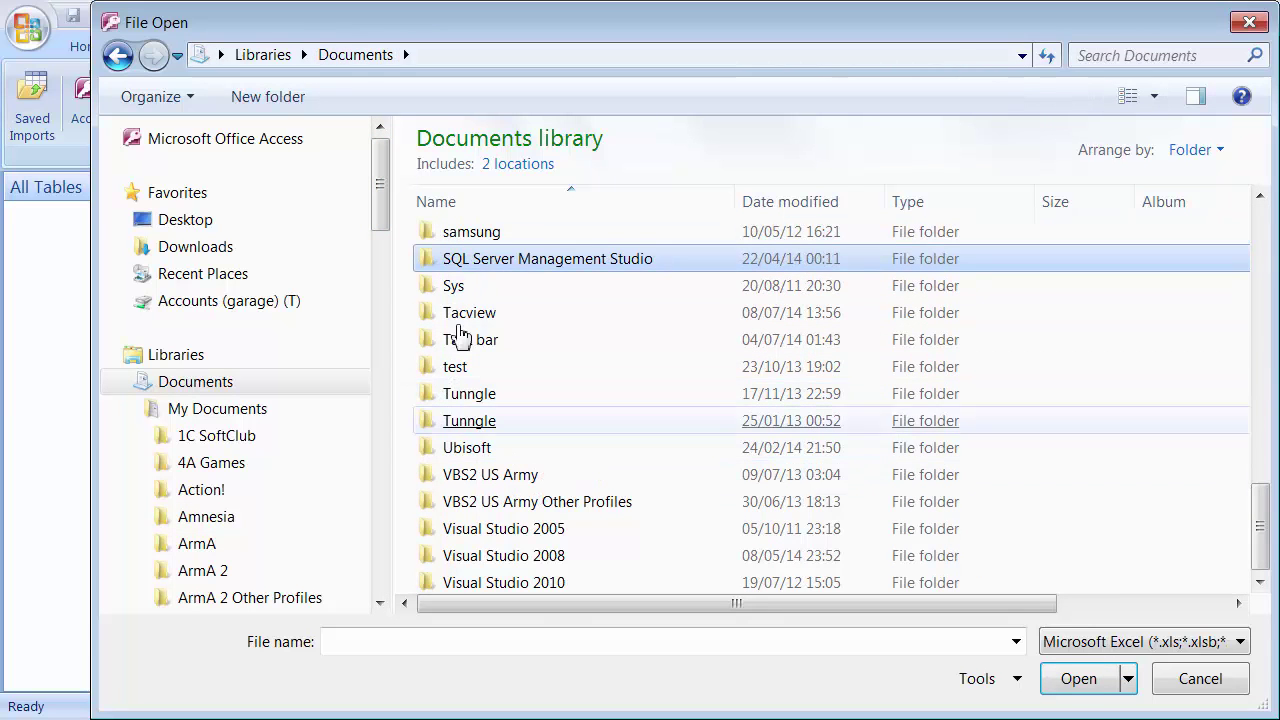
Choose Sheet For export.xlsx on the Desktop as the source and import its data into a new table in the current database
click(170, 222)
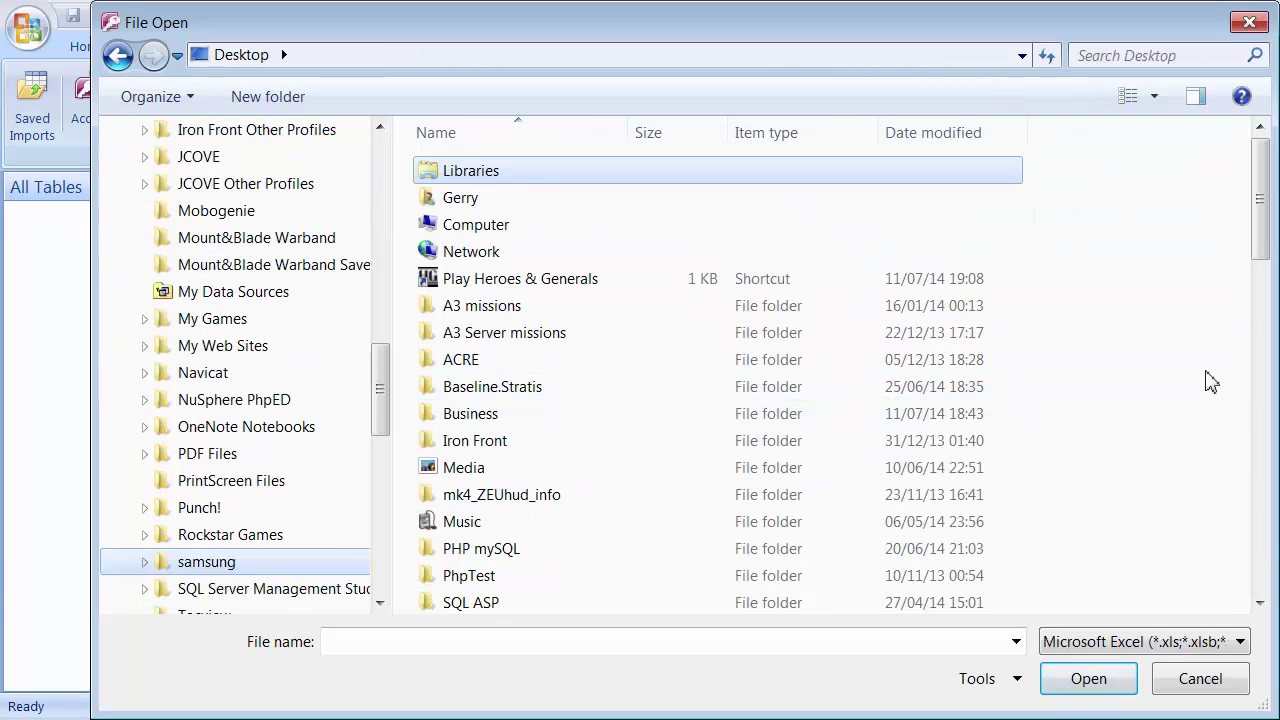
key(s)
key(h)
key(Down)
key(Up)
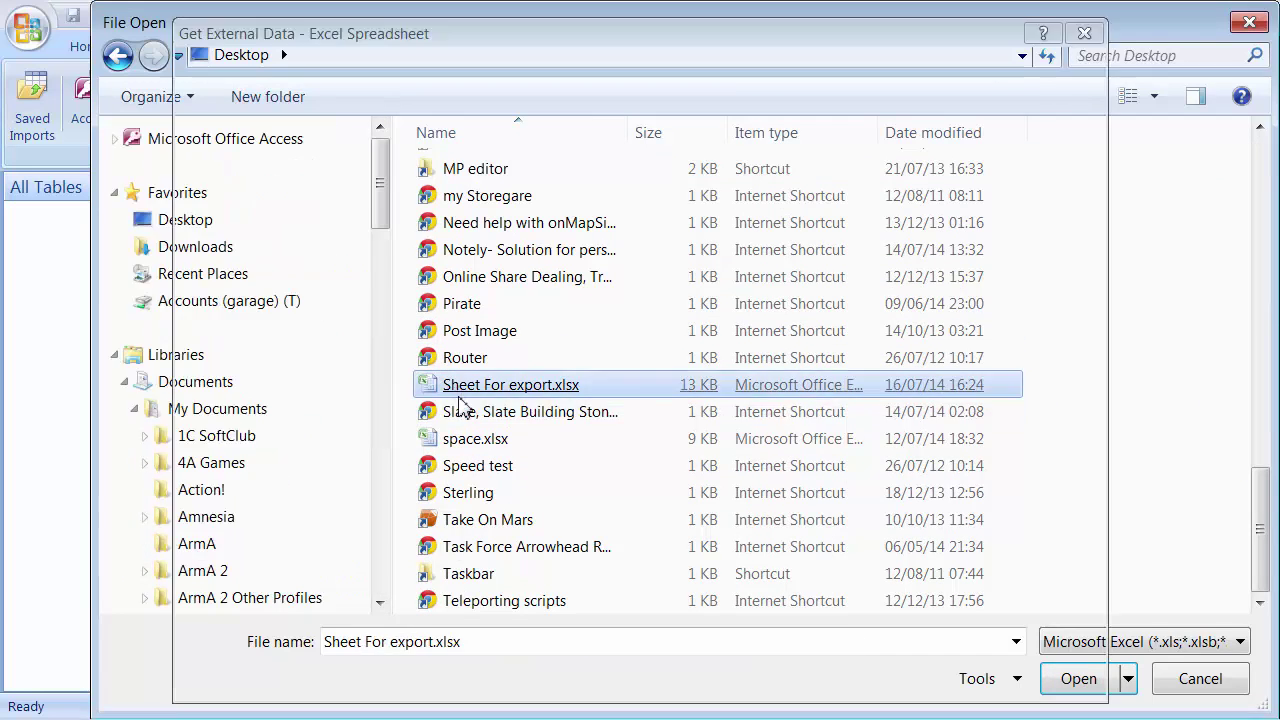
key(Return)
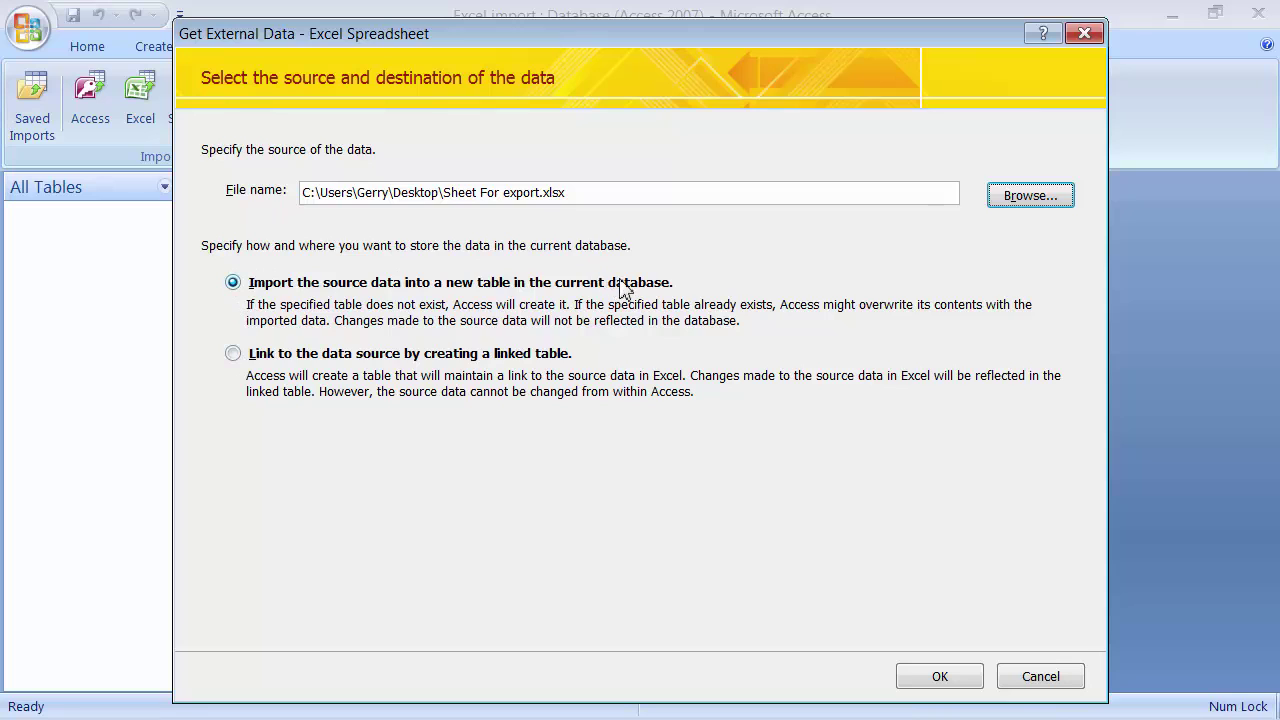
click(940, 677)
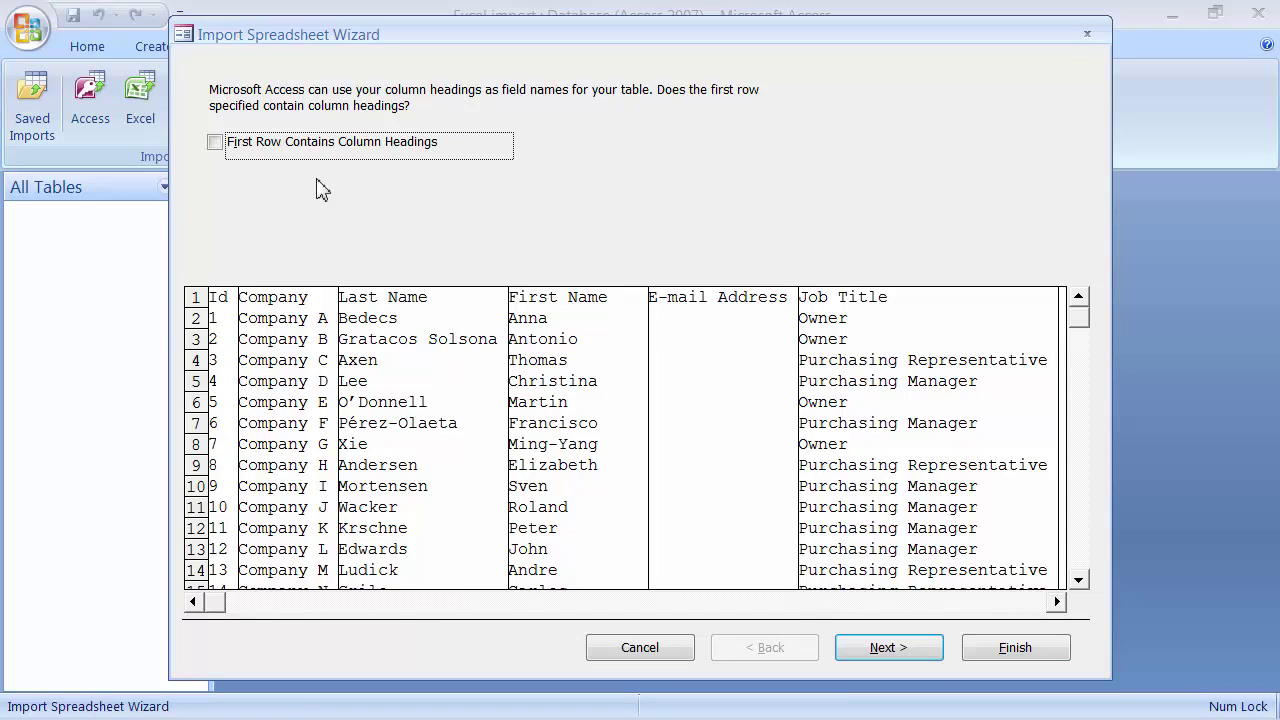
Mark the first row as containing column headings and accept the default field options
click(216, 143)
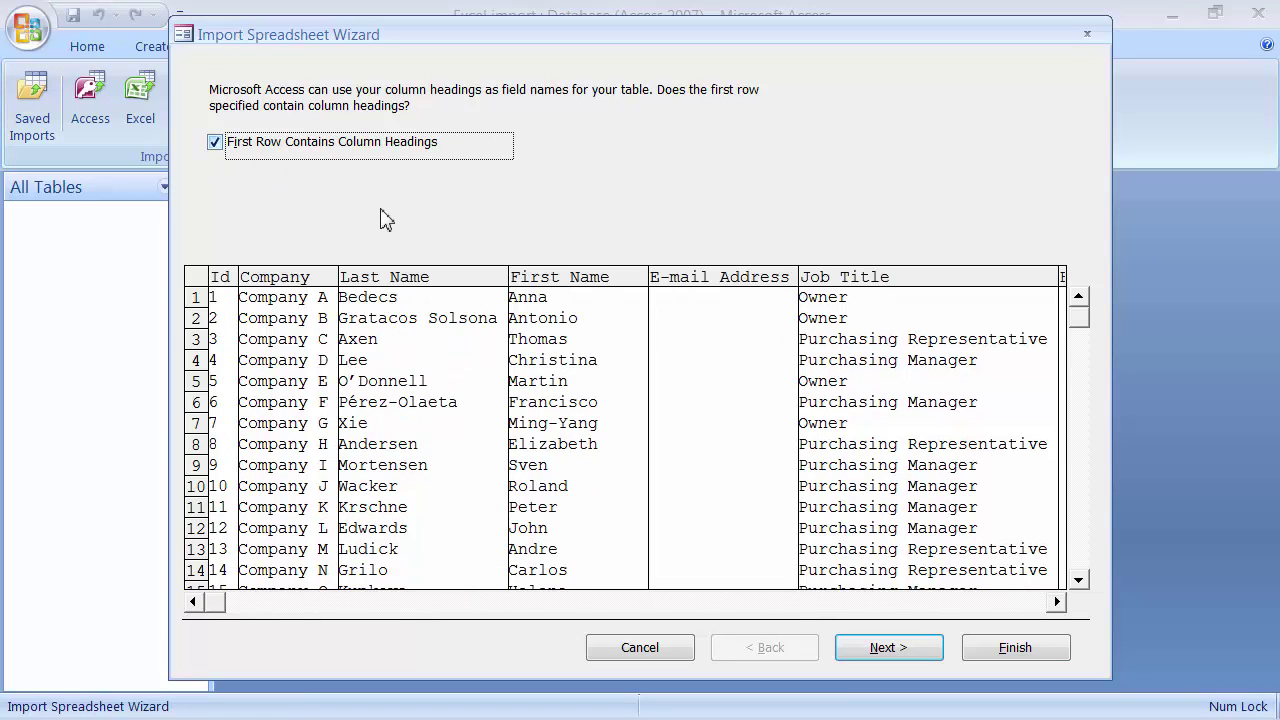
click(872, 650)
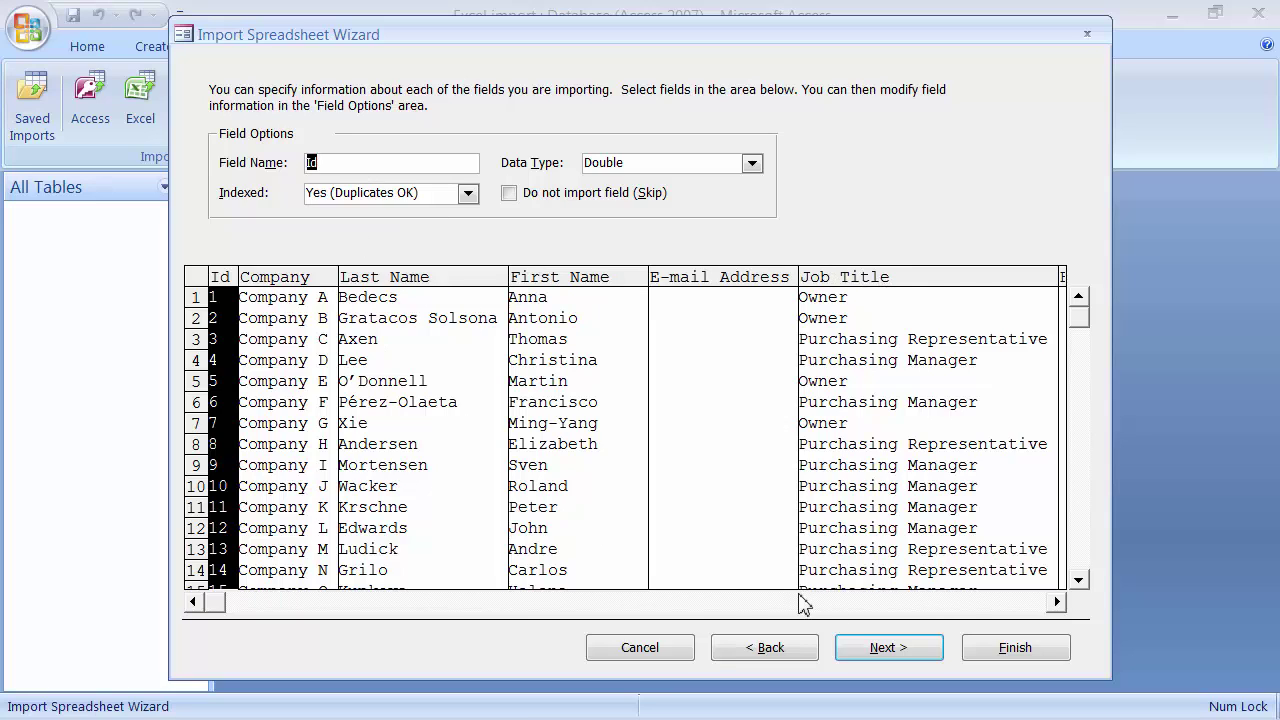
click(889, 649)
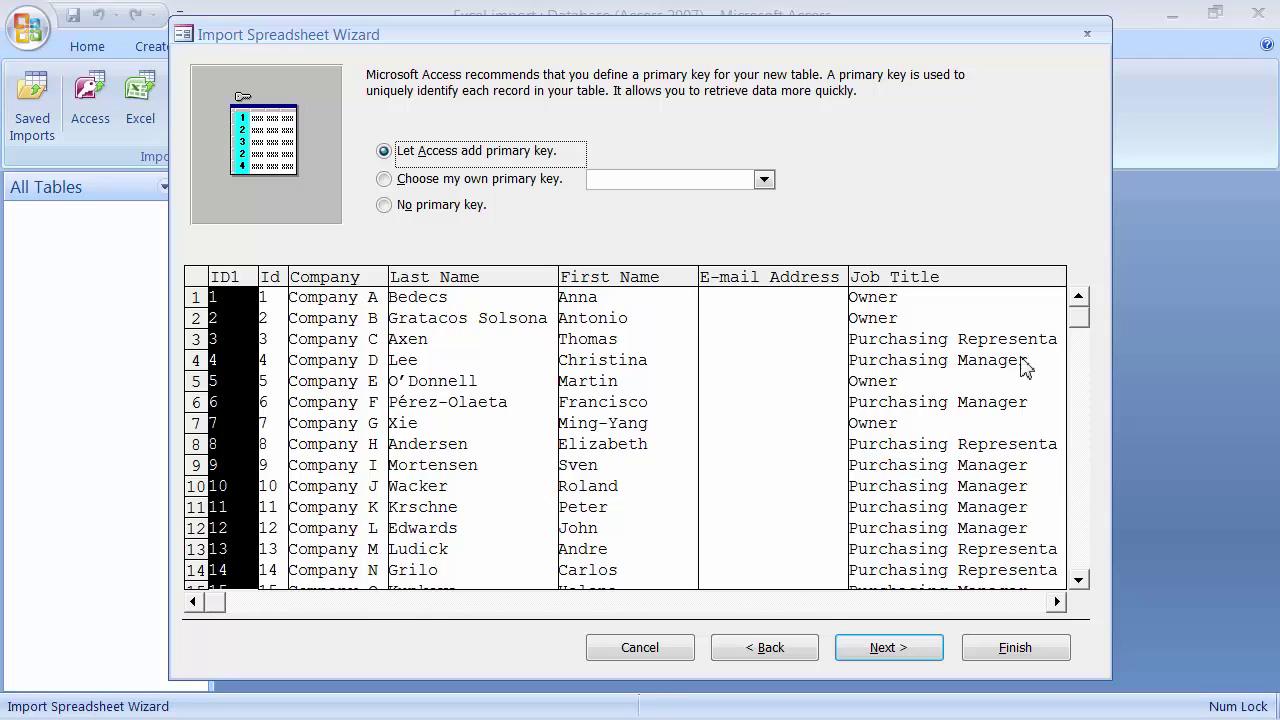
Choose the existing Id field as the table's own primary key and continue to the final page of the import wizard
mouse_move(1076, 322)
mouse_down()
mouse_move(1086, 552)
mouse_move(1095, 299)
mouse_move(1098, 311)
mouse_up()
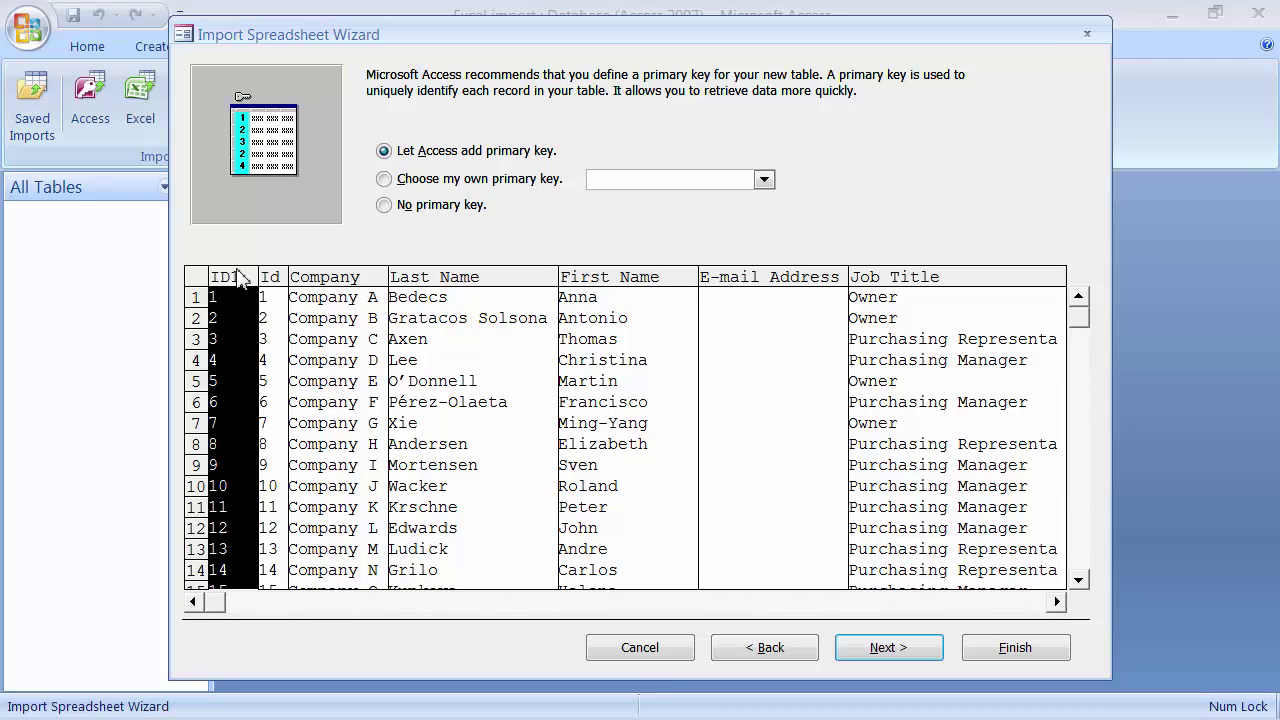
click(385, 181)
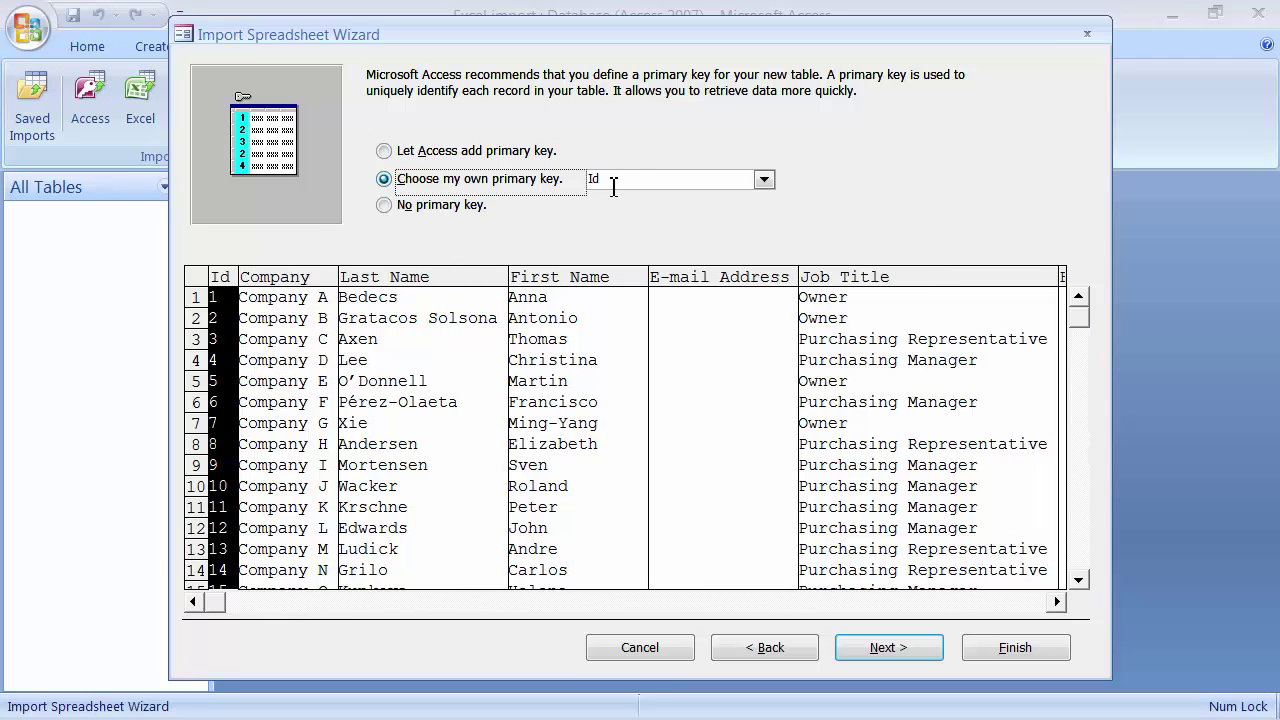
click(764, 180)
click(760, 193)
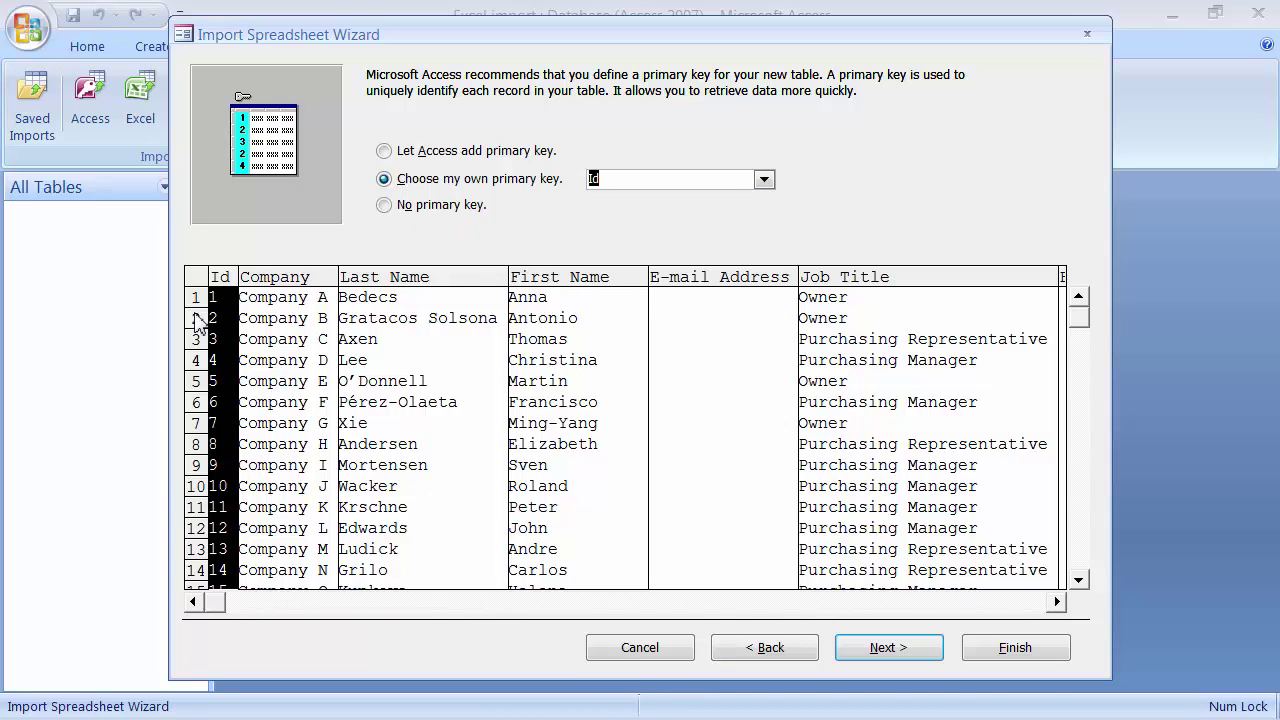
click(1056, 602)
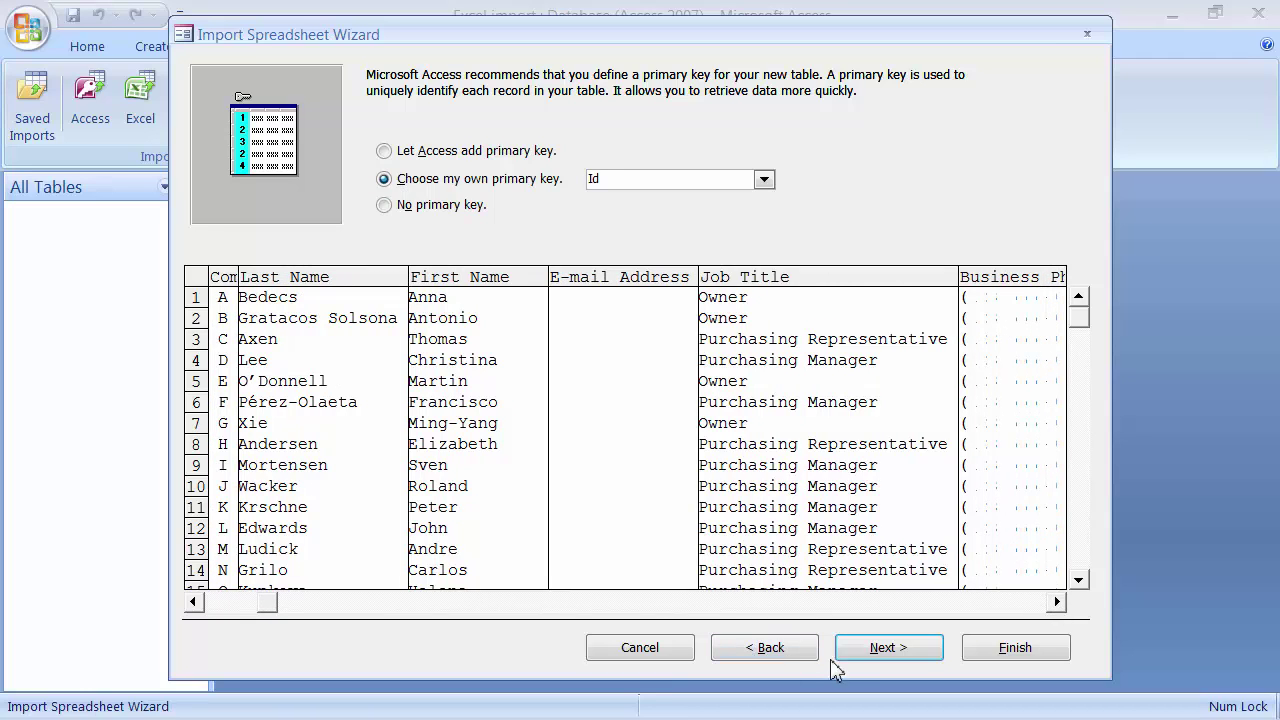
click(872, 652)
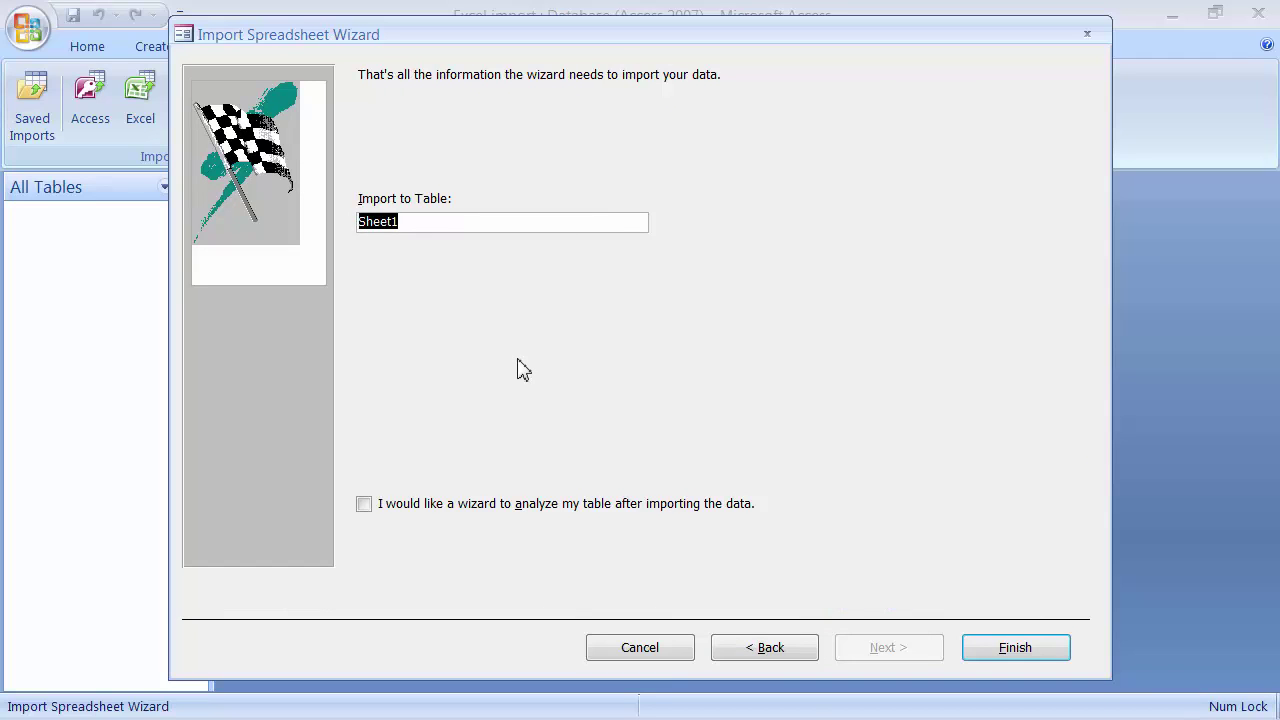
Name the destination table tbl_Excel_import_key and finish the import without saving the import steps
text(tbl_Excel_import_key)
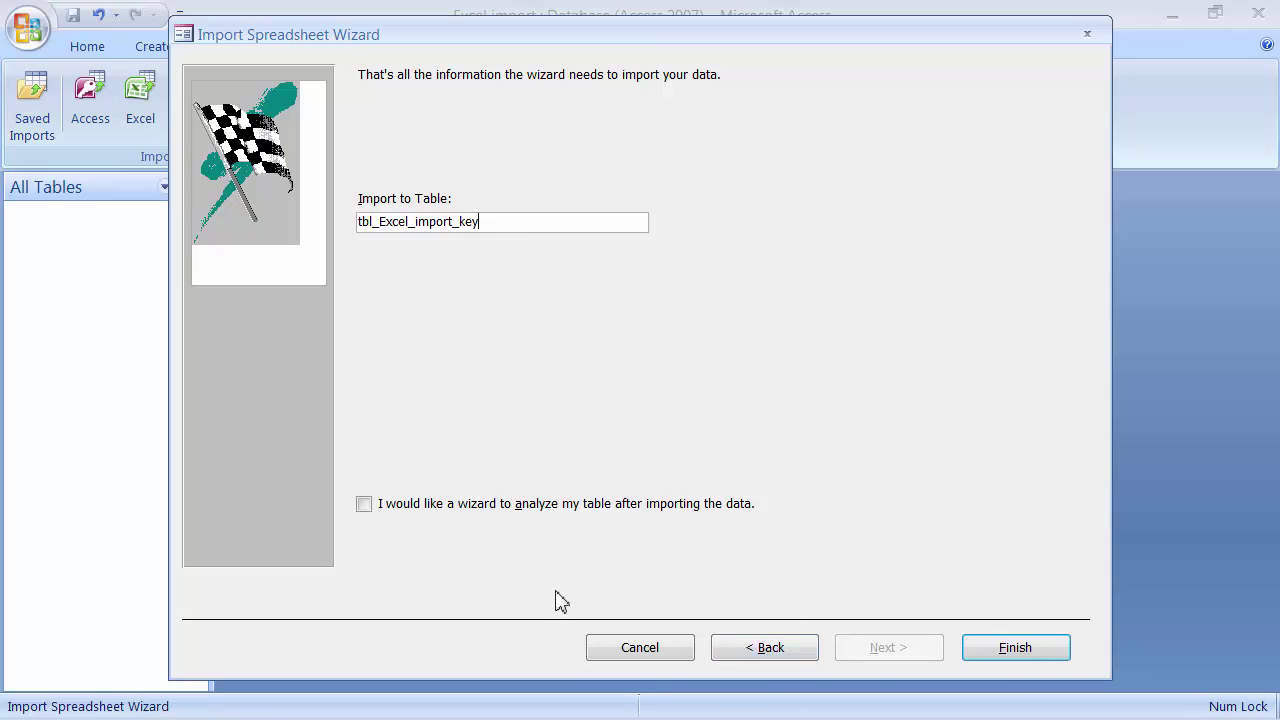
click(1003, 664)
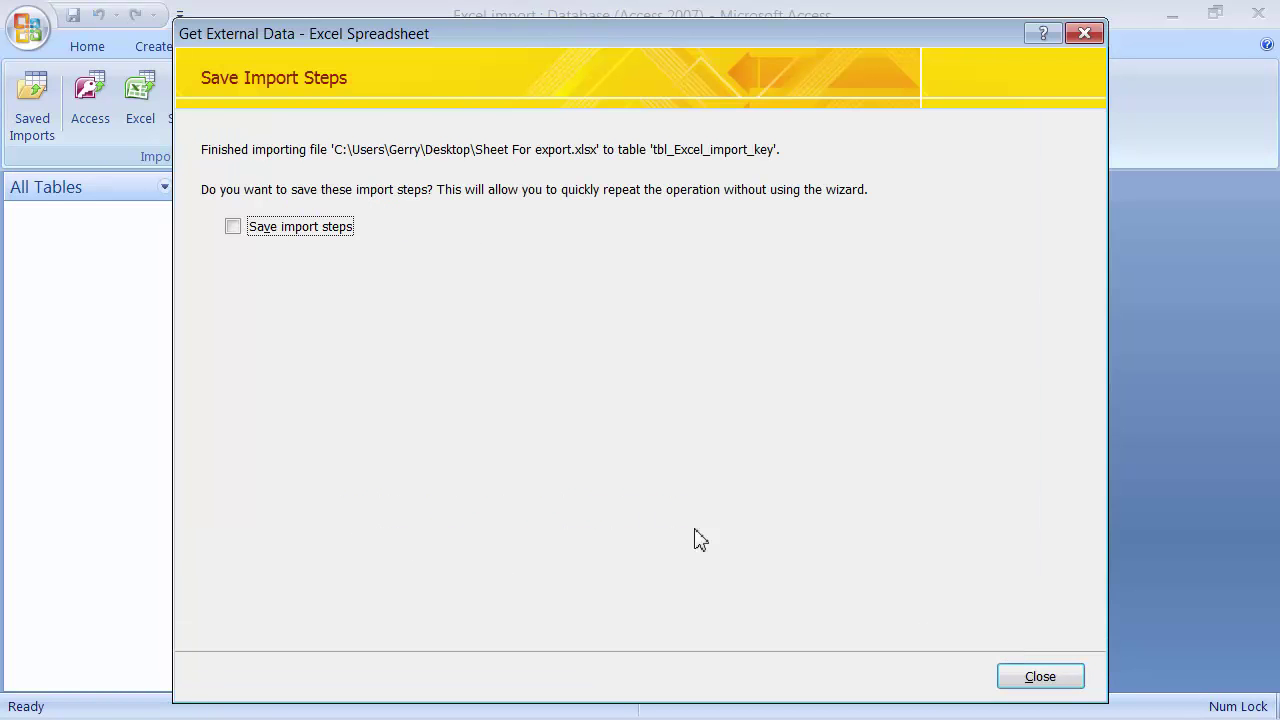
click(1038, 678)
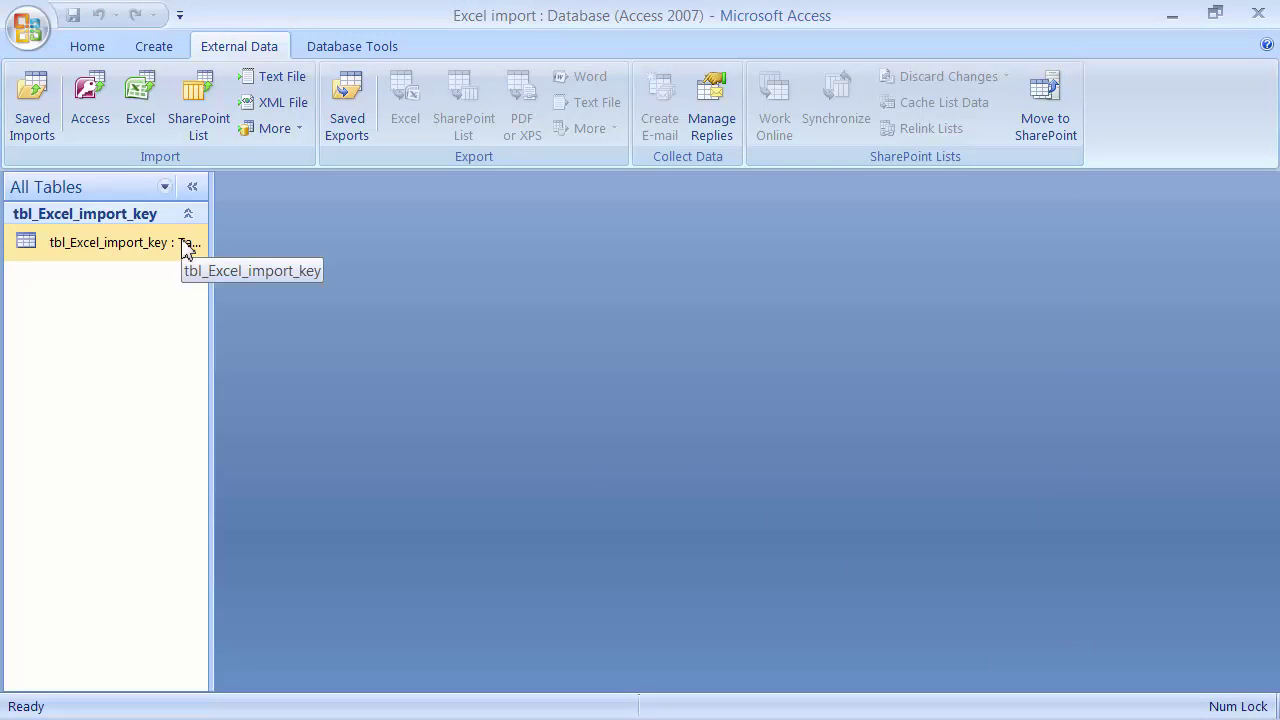
Open the tbl_Excel_import_key table and examine its imported records against the spreadsheet
double_click(100, 256)
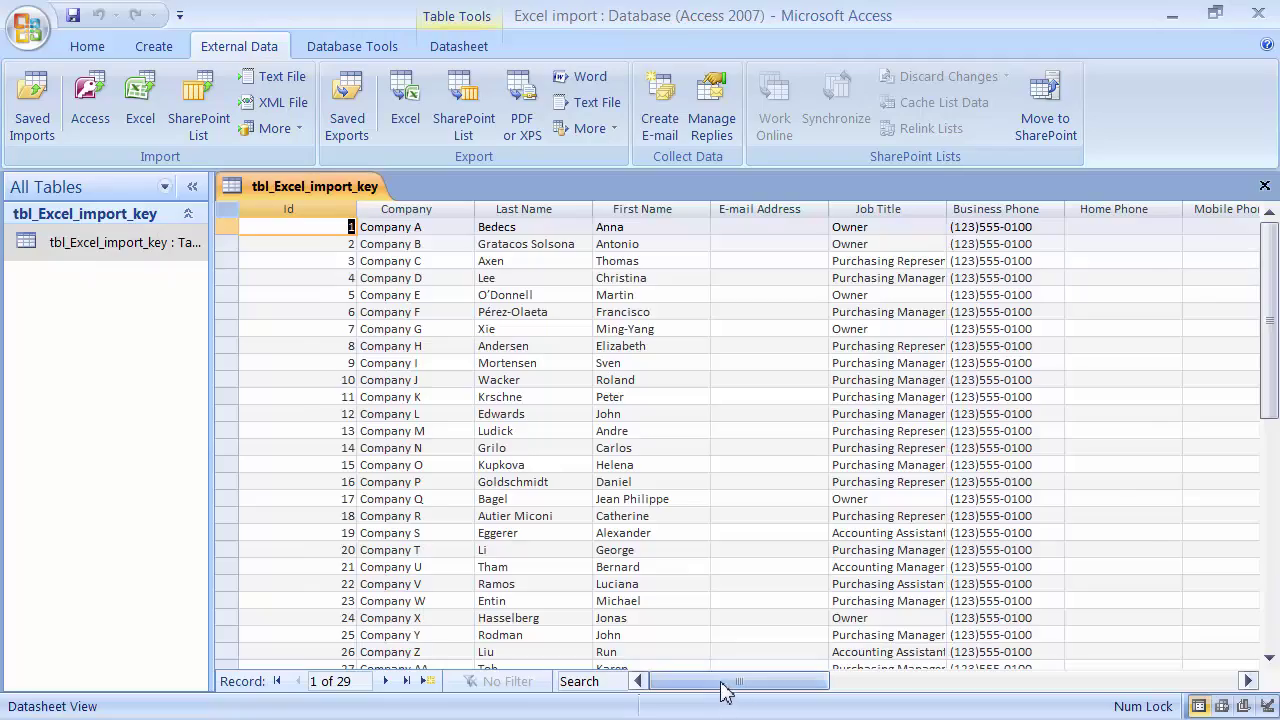
mouse_move(738, 682)
mouse_down()
mouse_move(966, 678)
mouse_move(1054, 700)
mouse_move(766, 710)
mouse_move(686, 692)
mouse_move(786, 677)
mouse_move(1003, 688)
mouse_move(725, 687)
mouse_up()
scroll(390, 350, down, 6)
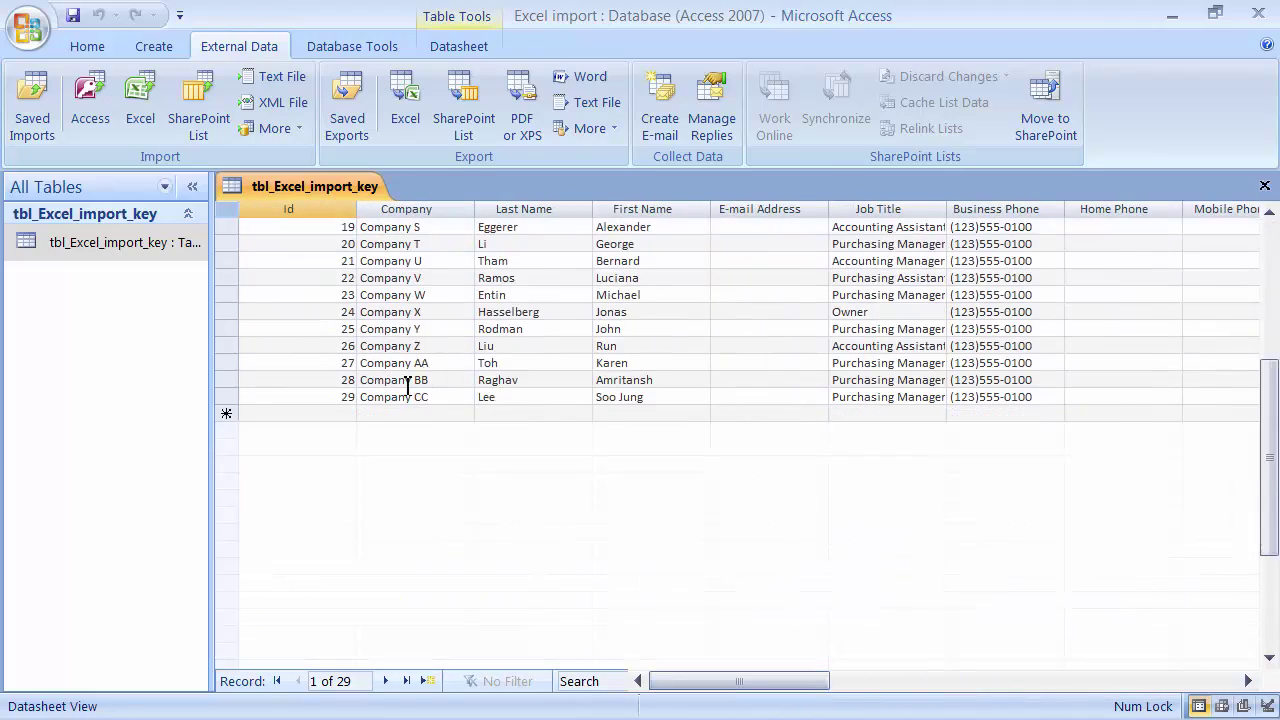
scroll(403, 369, up, 2)
scroll(407, 385, up, 2)
scroll(407, 385, down, 3)
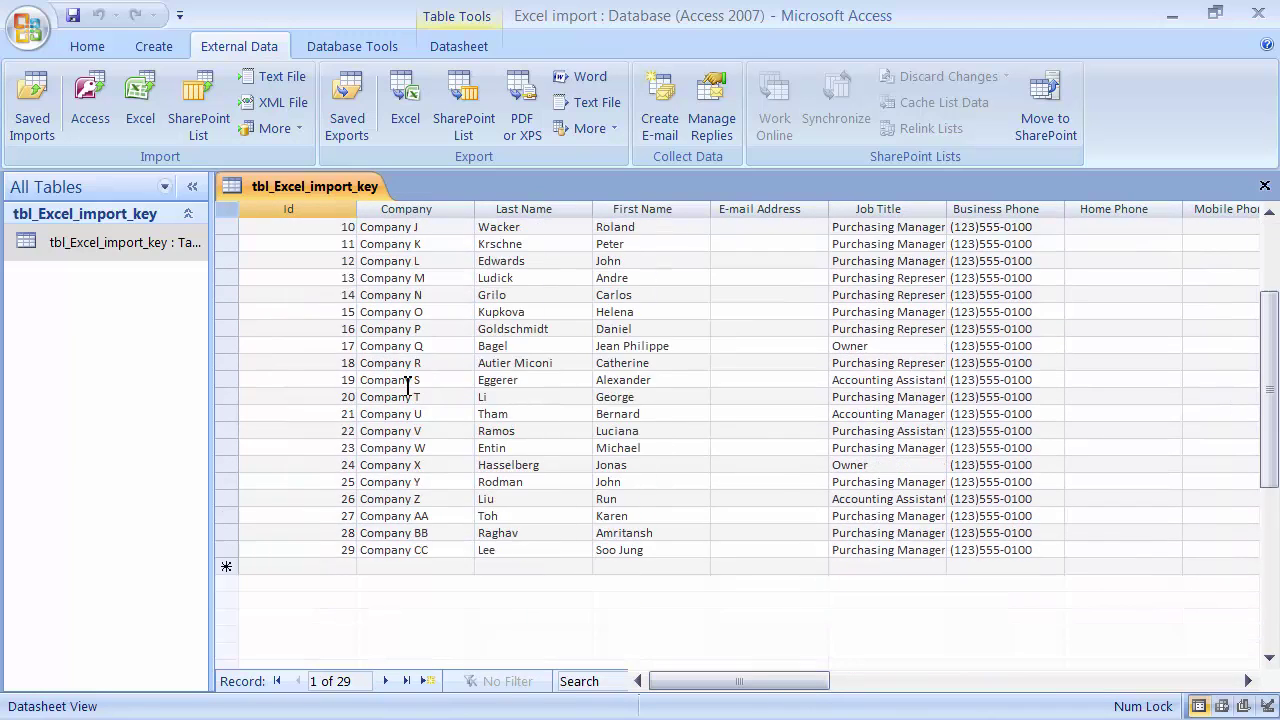
scroll(407, 385, up, 2)
scroll(407, 385, down, 1)
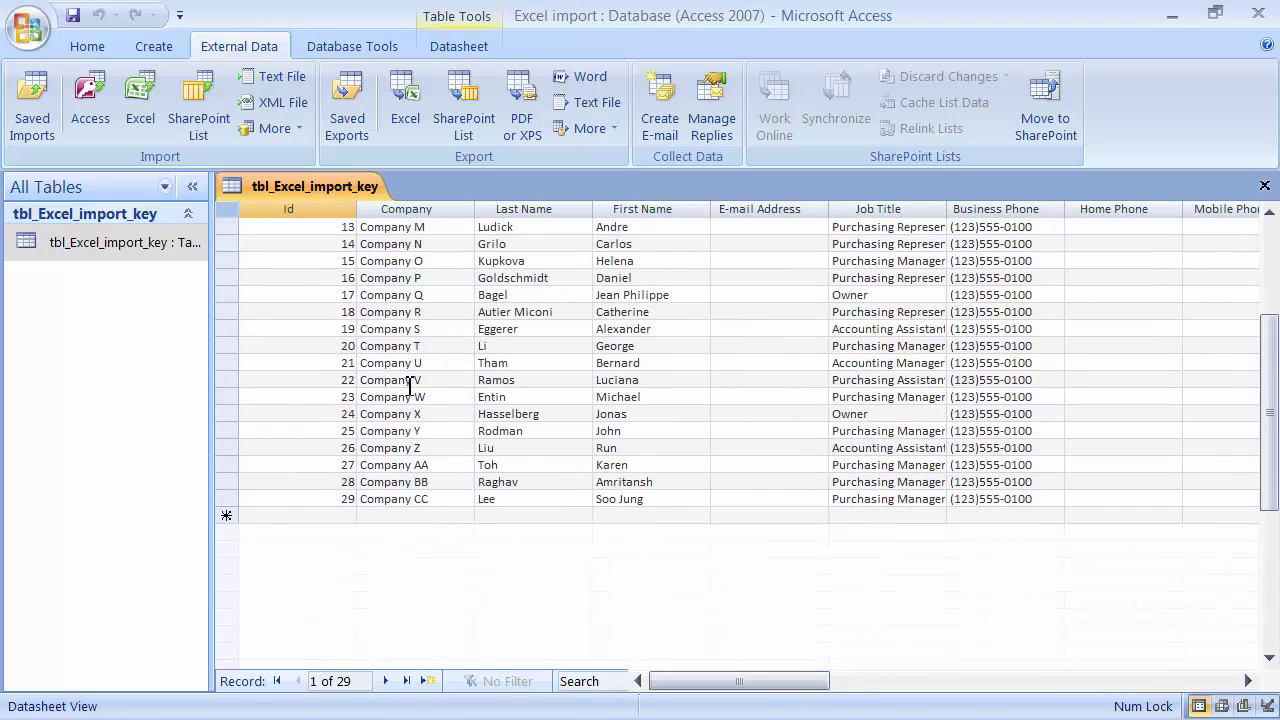
Open the Sheet For export.xlsx workbook in Excel and go to the last records on Sheet1
scroll(407, 385, up, 3)
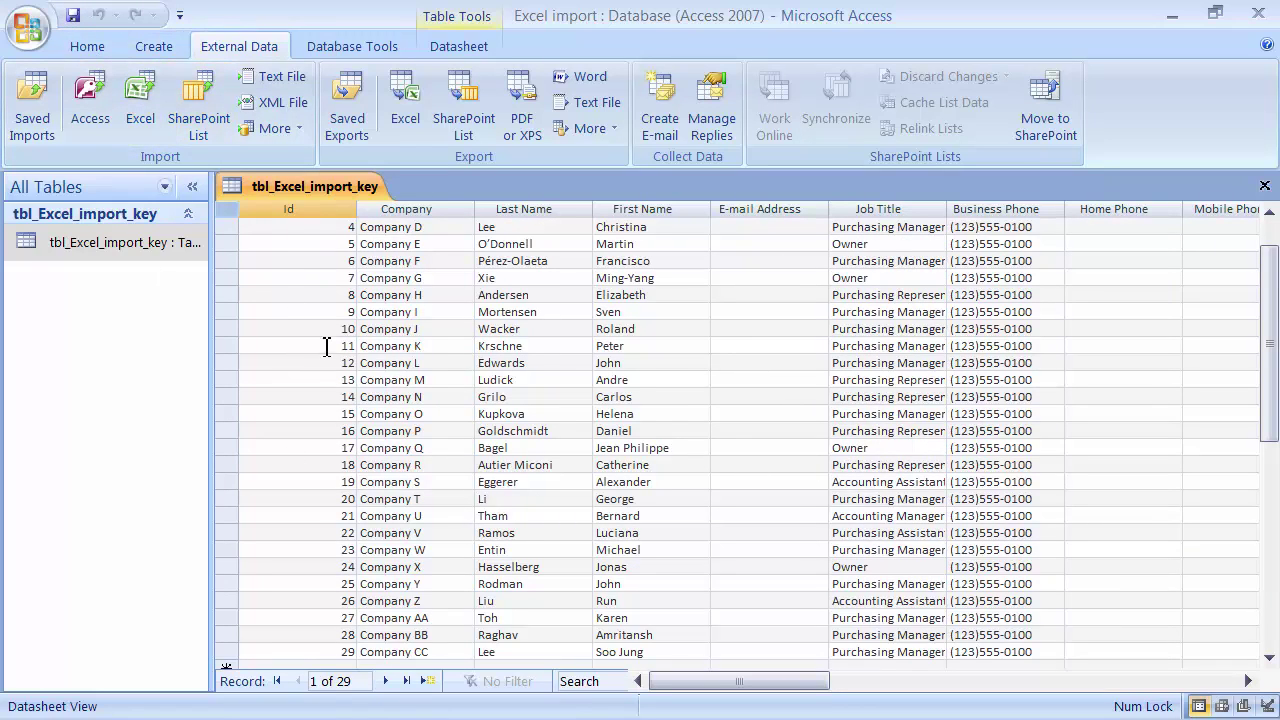
scroll(326, 346, down, 3)
click(1214, 13)
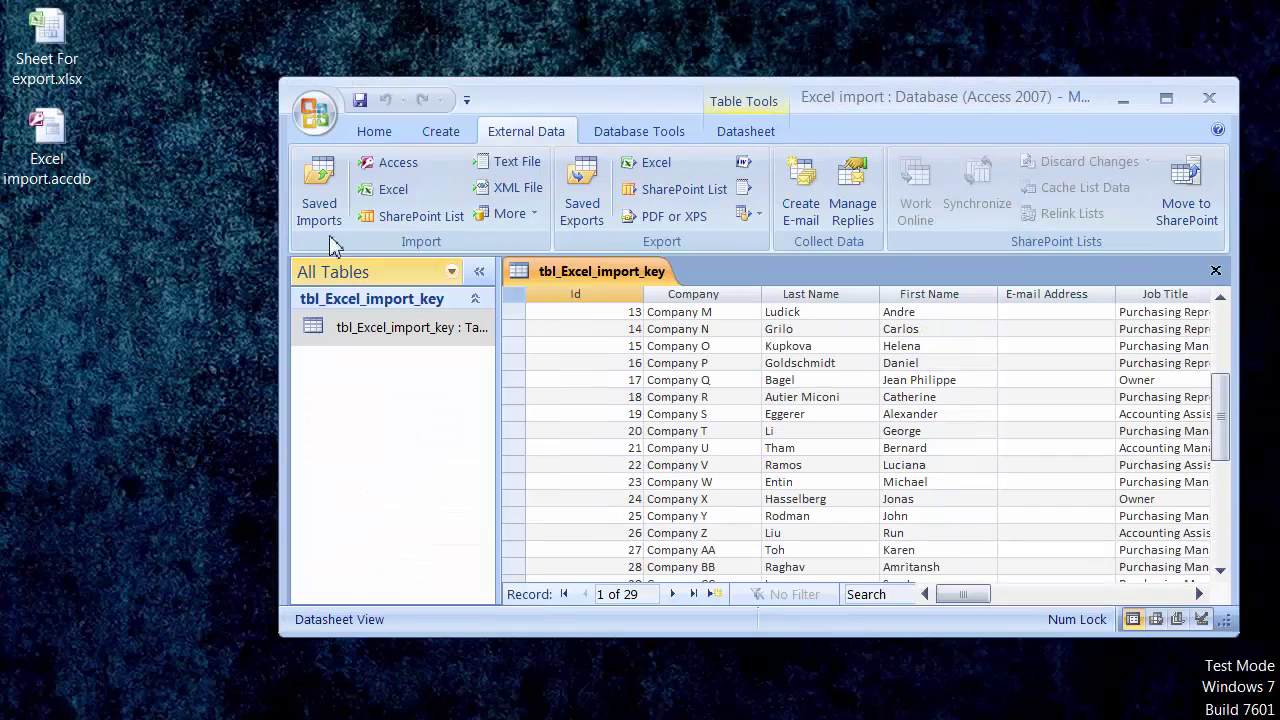
double_click(50, 35)
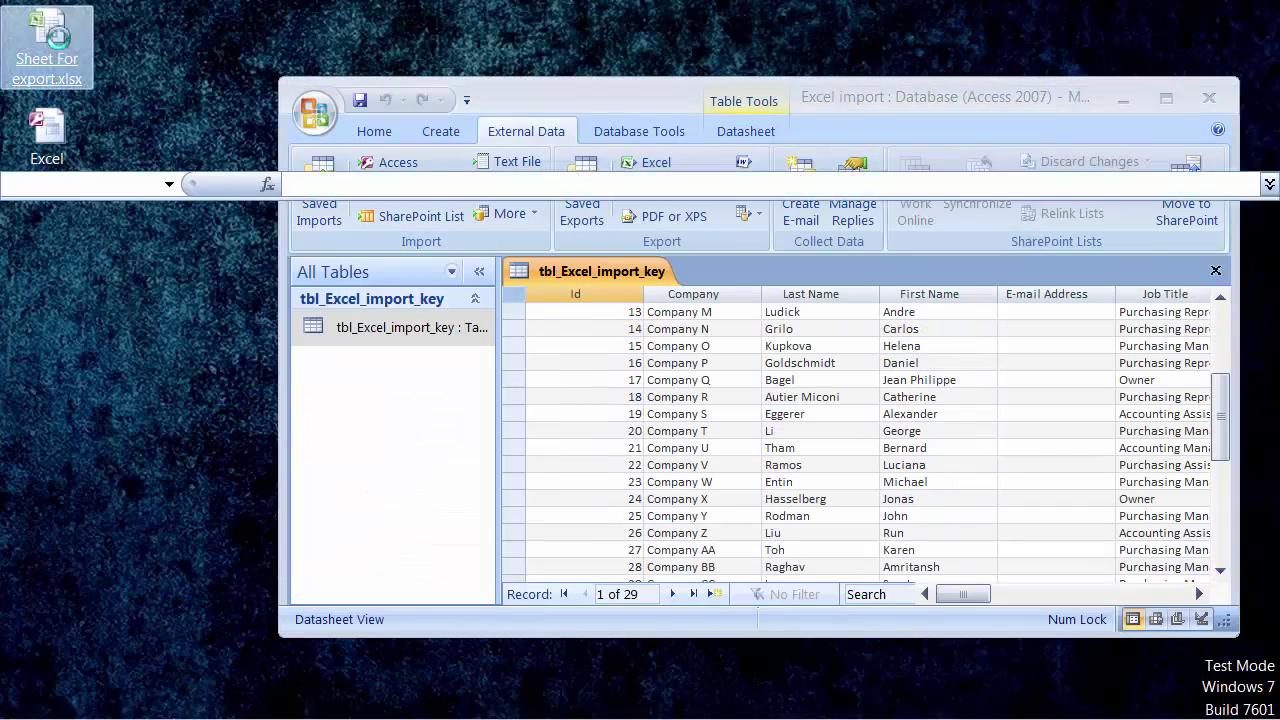
scroll(811, 320, down, 5)
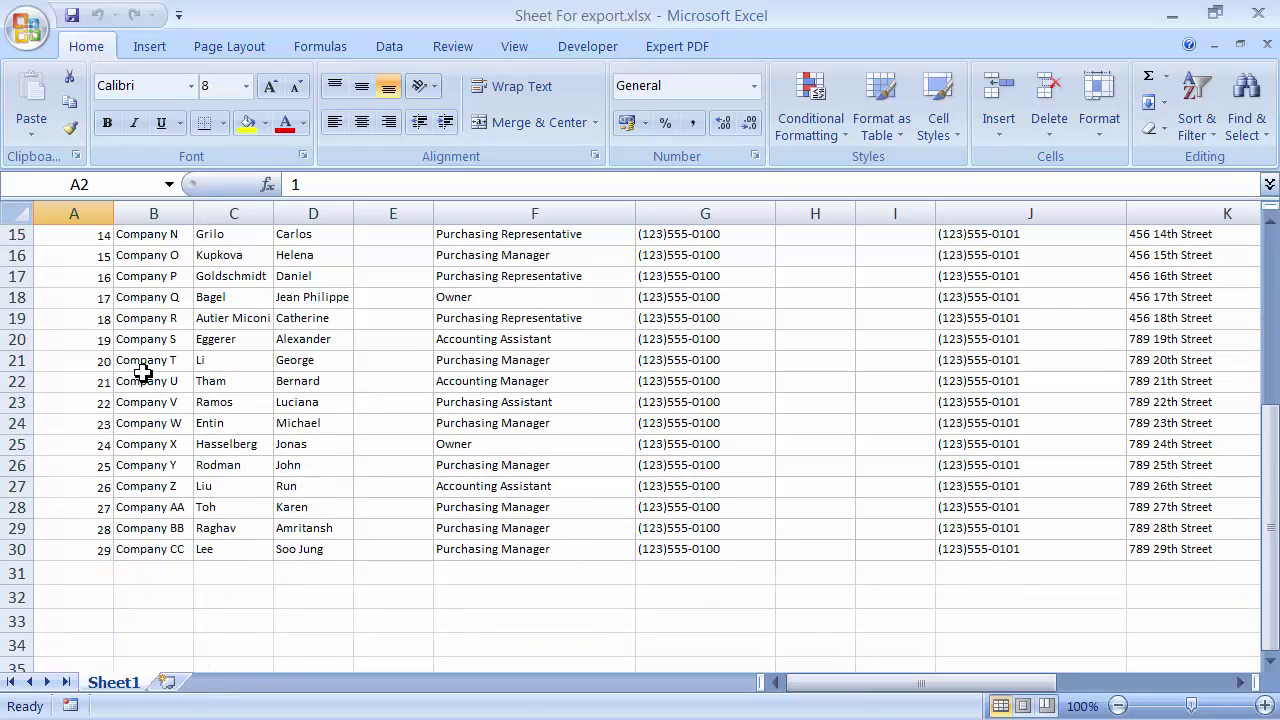
scroll(190, 365, up, 1)
scroll(1194, 282, down, 1)
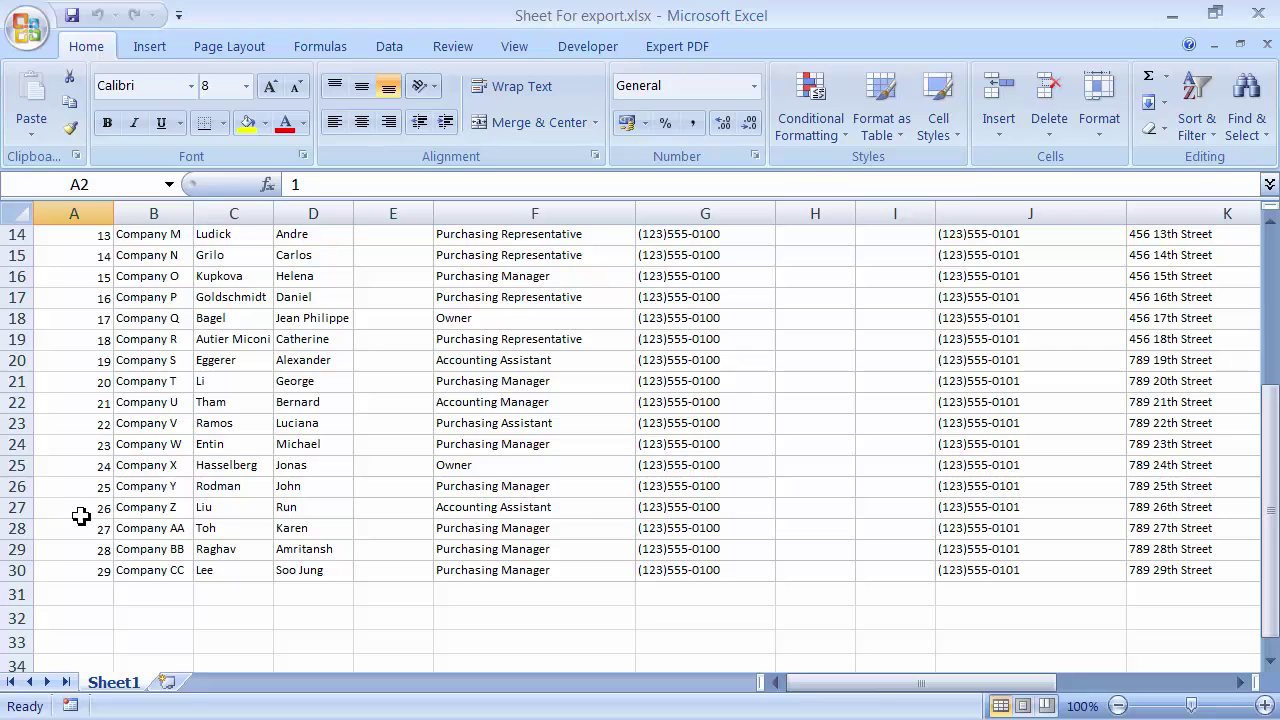
Examine the last five records in rows 26 to 30 and their values in the Id column
click(16, 490)
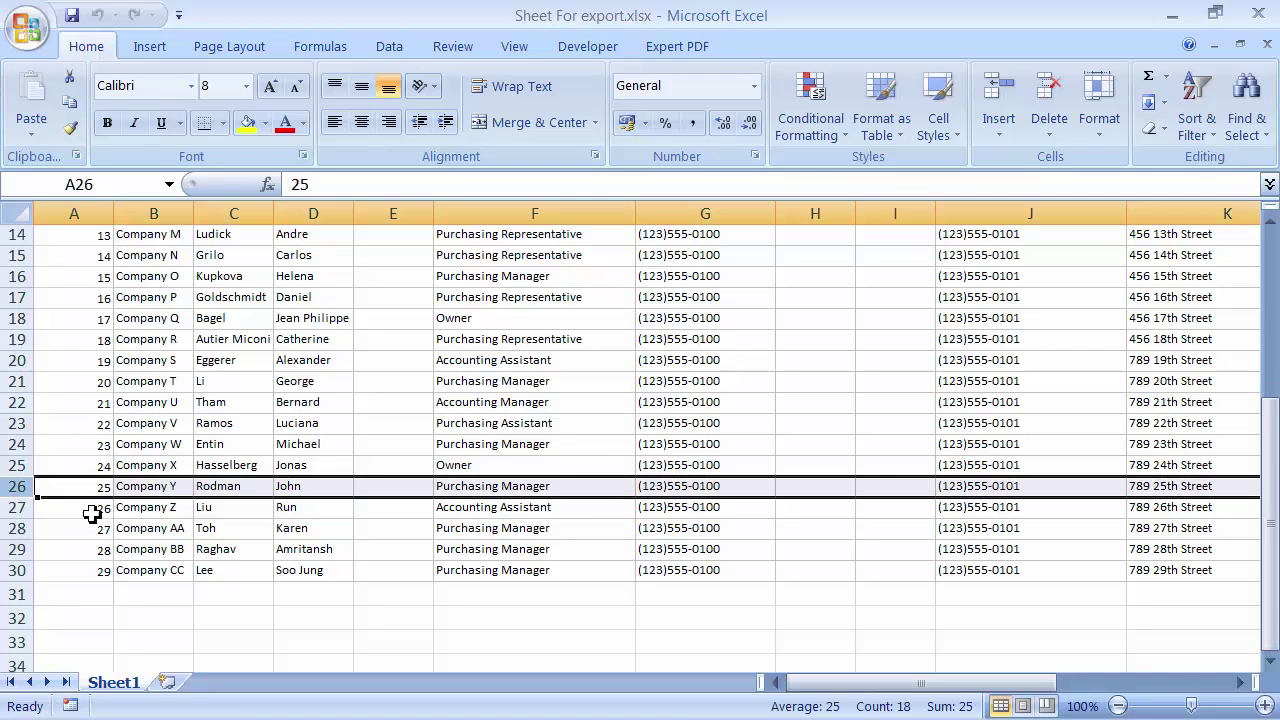
click(102, 592)
drag(66, 490, 1150, 575)
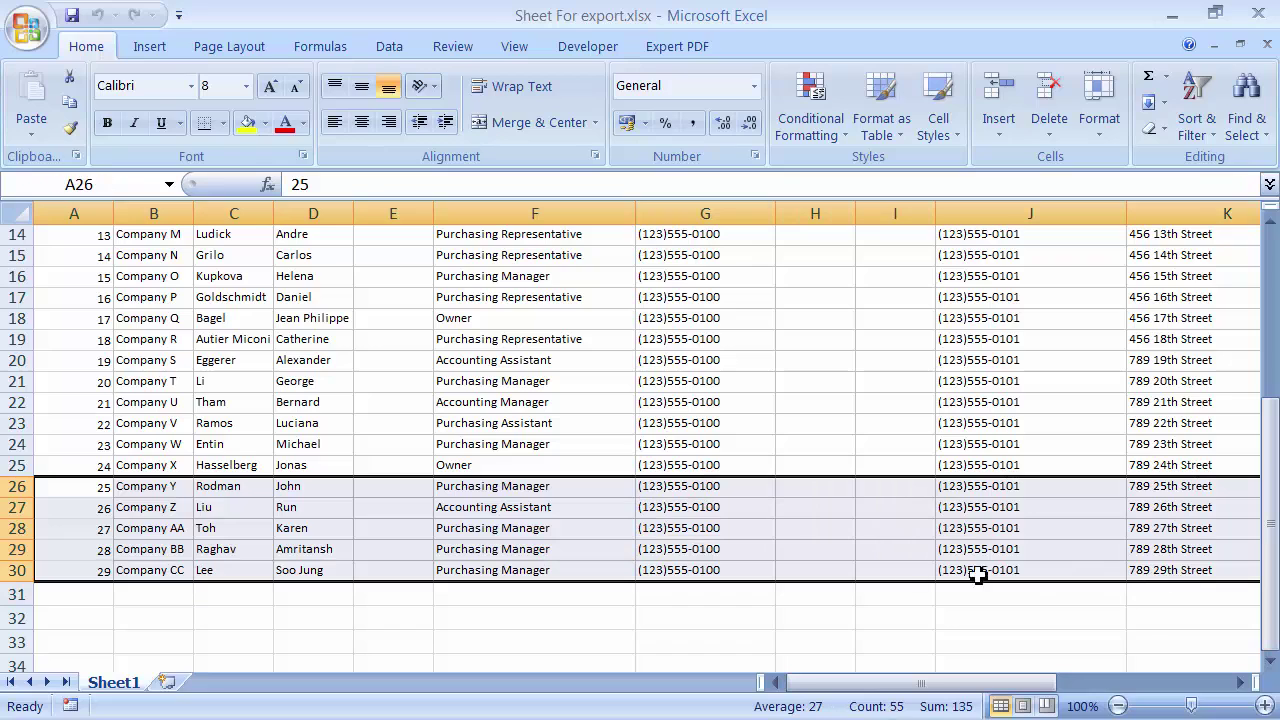
click(95, 489)
click(86, 511)
click(86, 530)
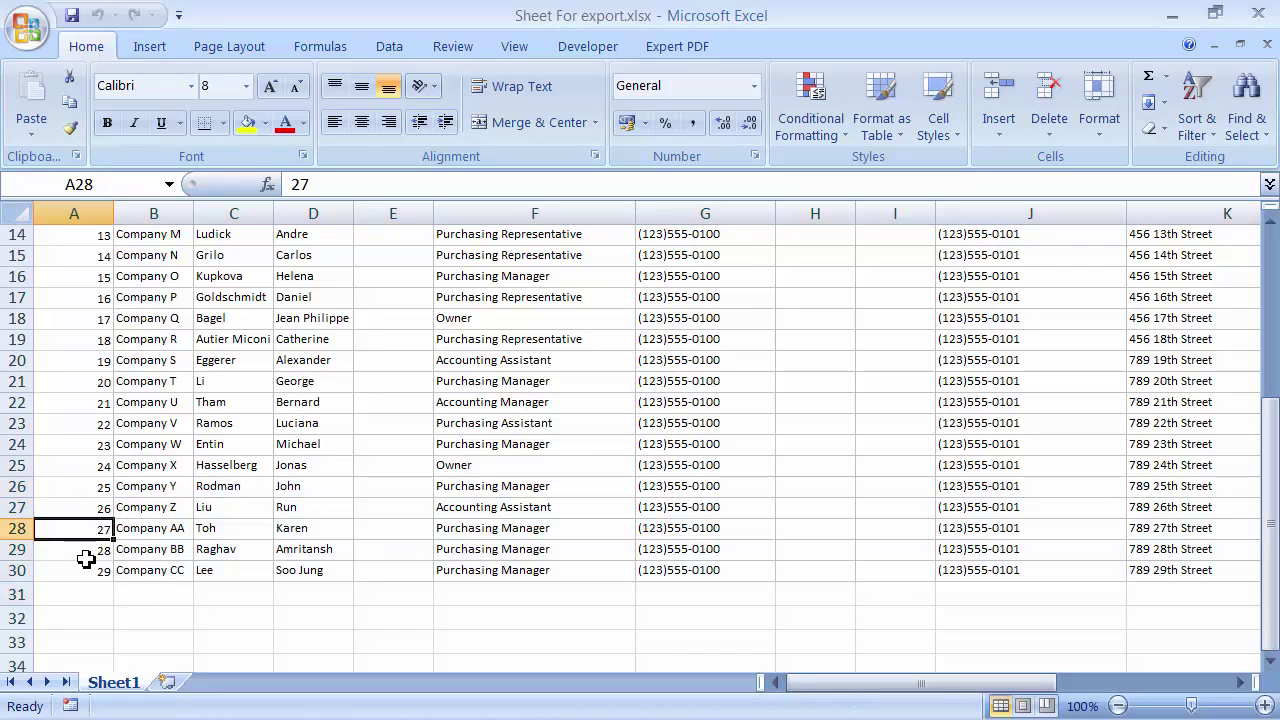
click(86, 552)
click(88, 572)
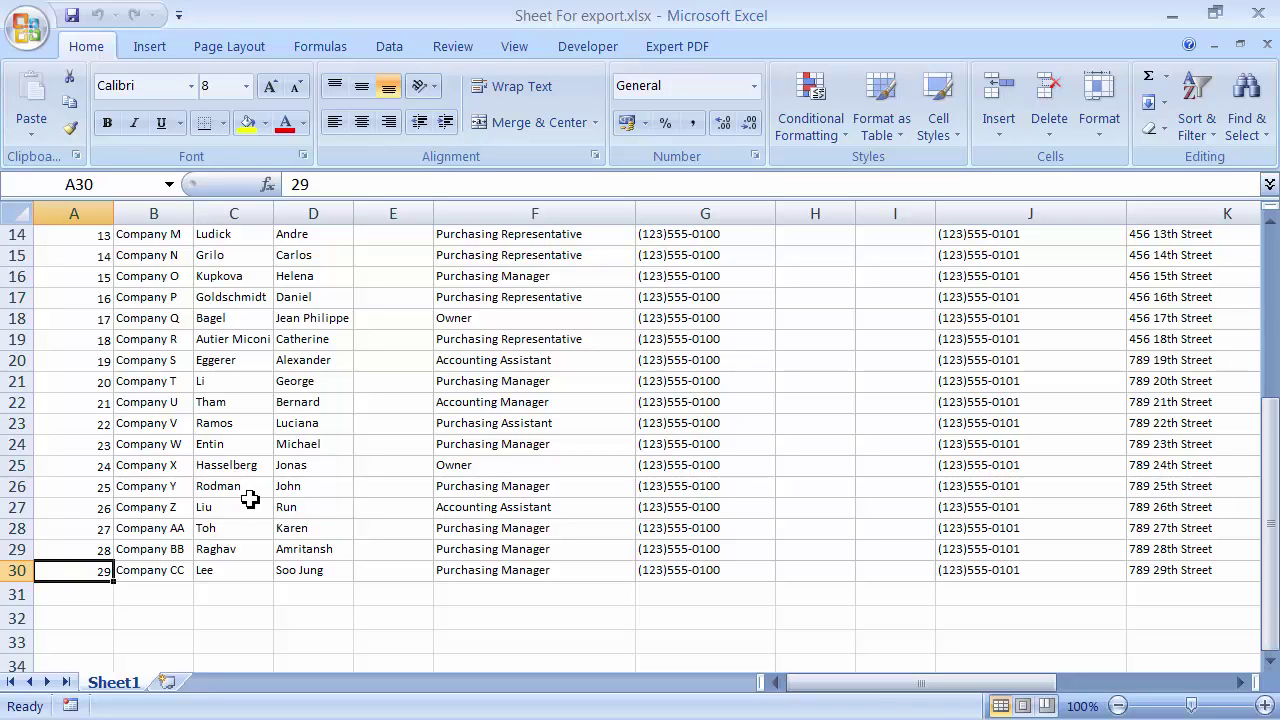
Renumber the Ids of the last four records in cells A27 to A30 as 30, 31, 32 and 33
click(82, 512)
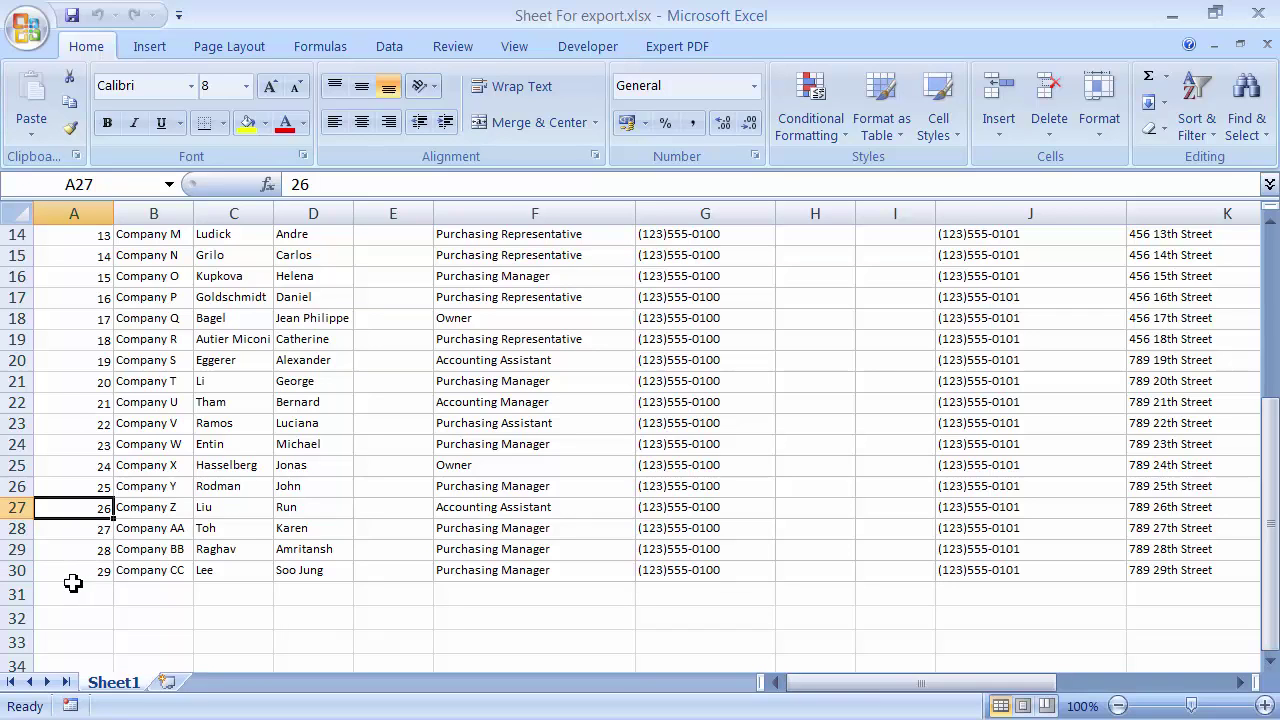
text(30)
key(Return)
text(31)
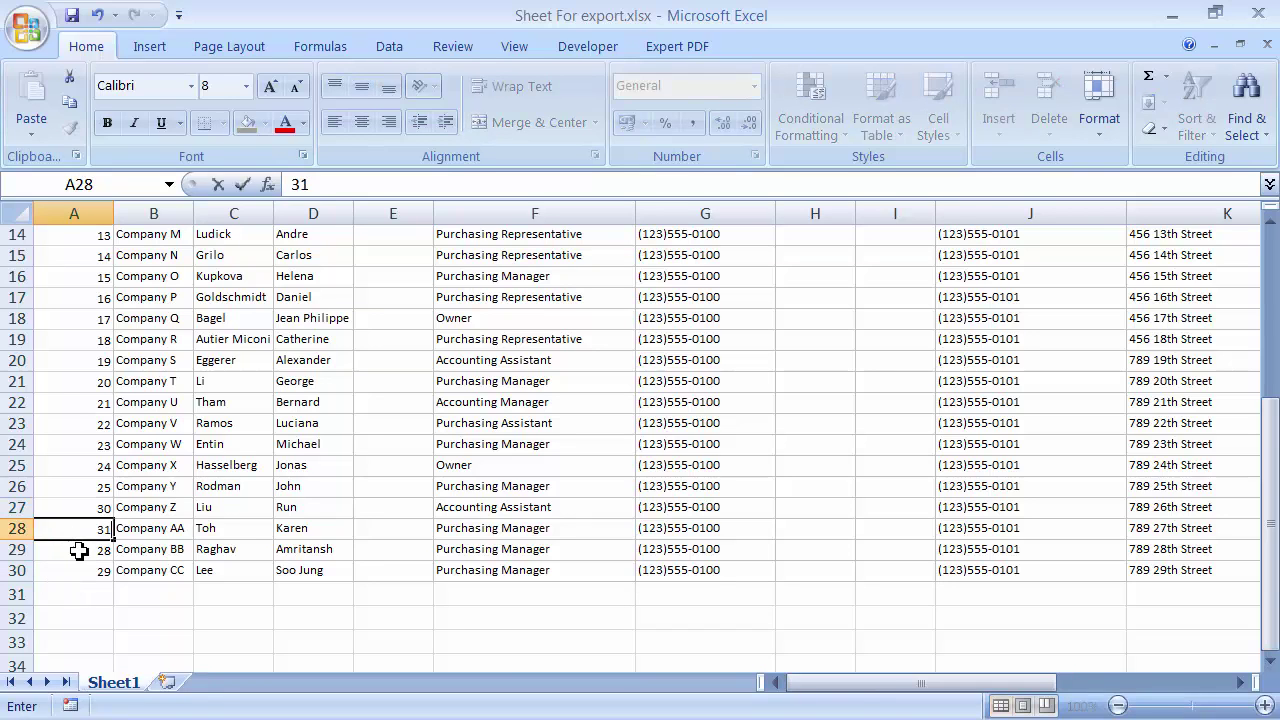
key(Return)
text(32)
key(Return)
text(33)
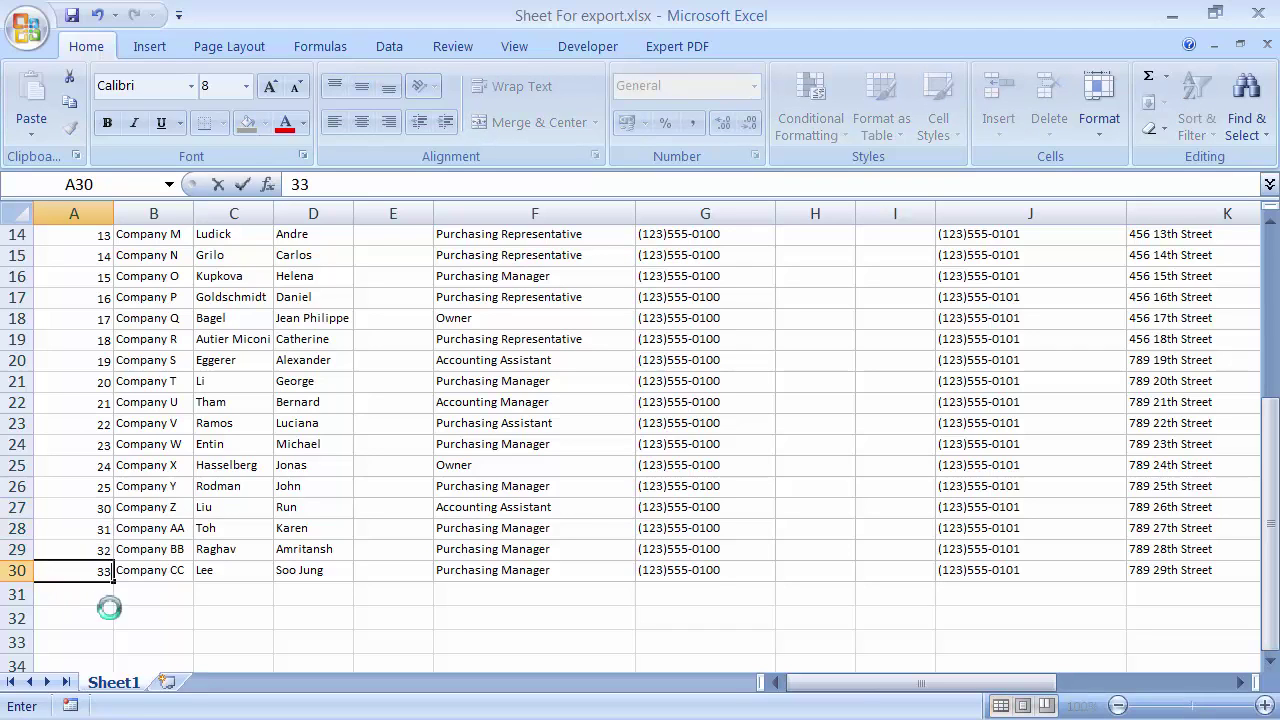
key(Return)
Copy the four renumbered records in rows 27 to 30 across all their columns, A to R
click(72, 510)
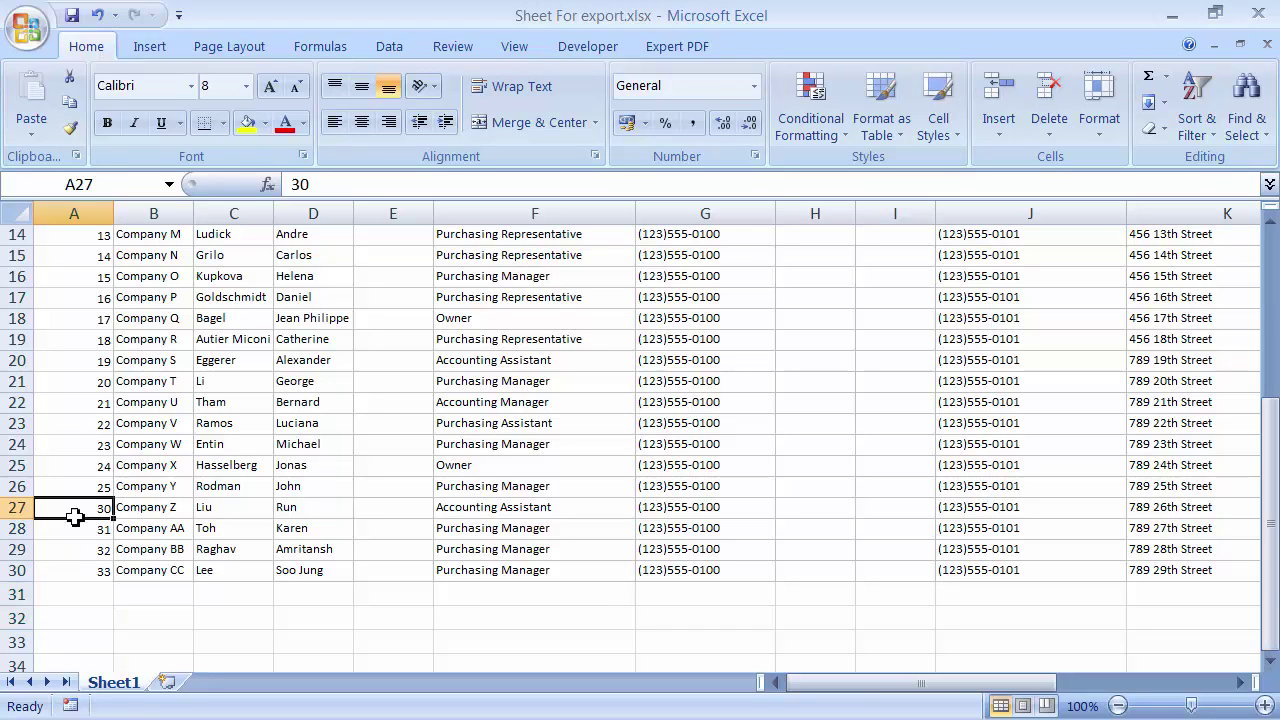
click(152, 598)
drag(70, 509, 58, 572)
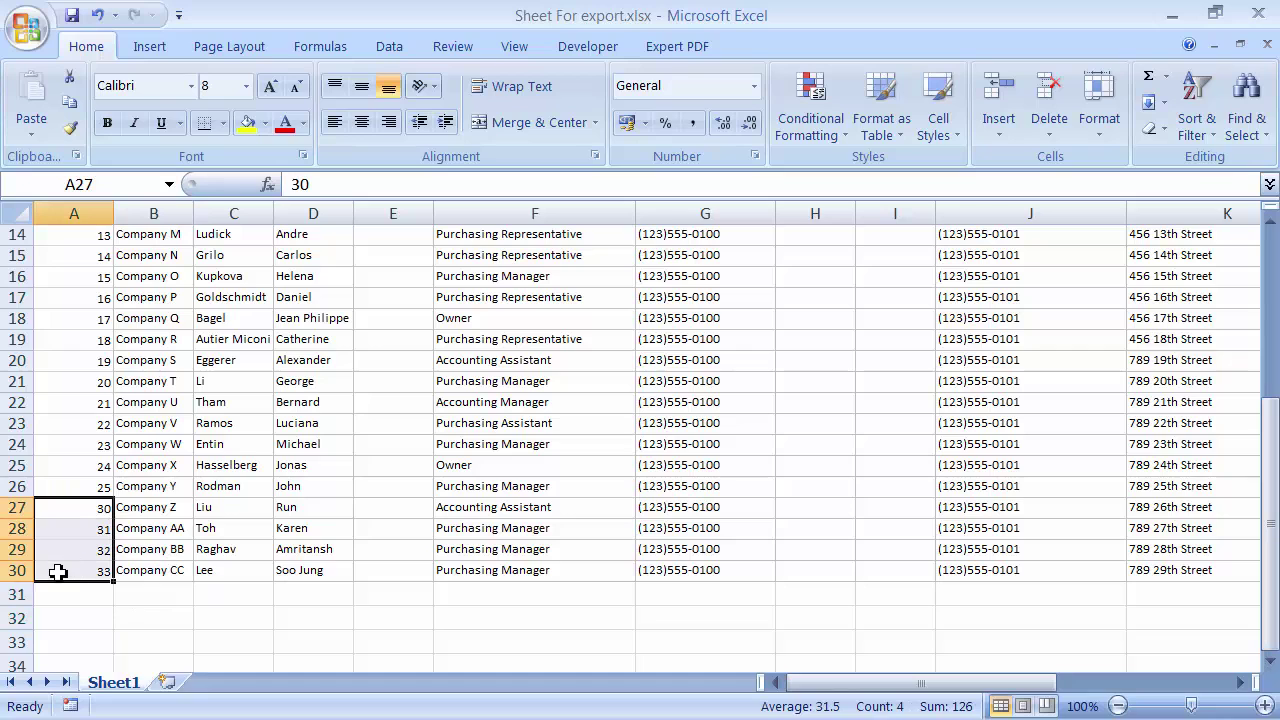
key(ctrl+shift+Right)
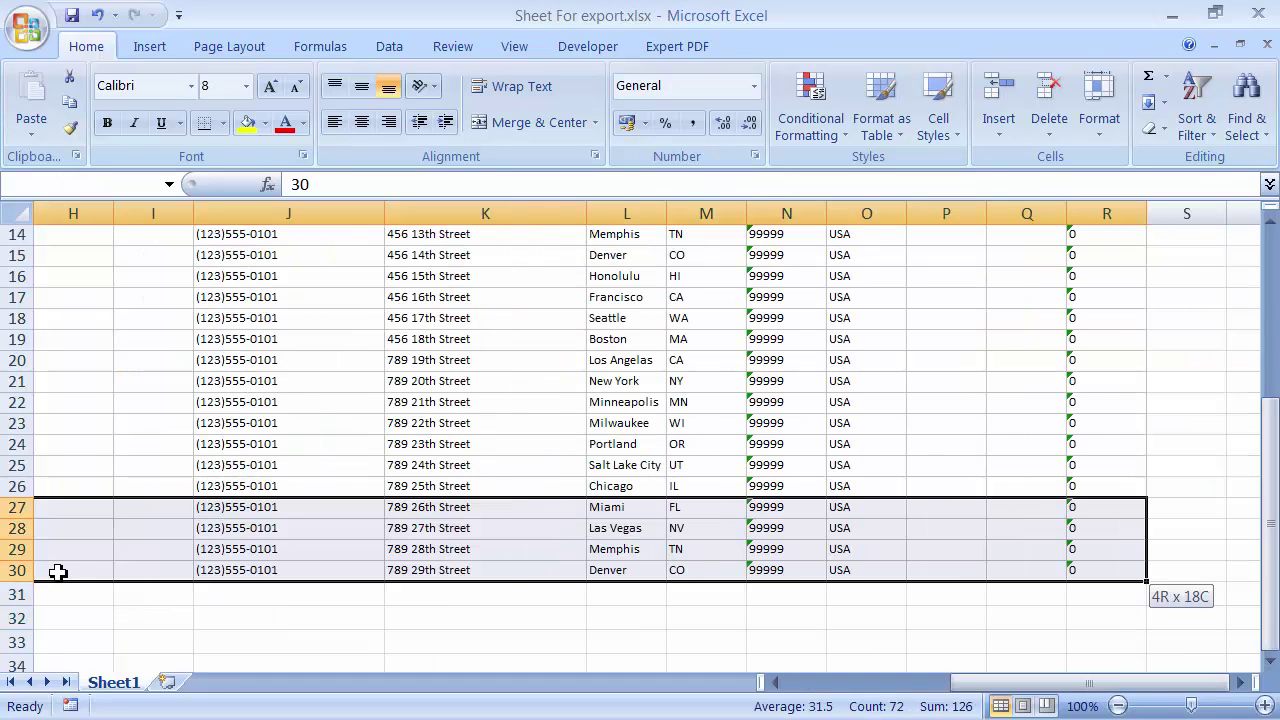
click(69, 104)
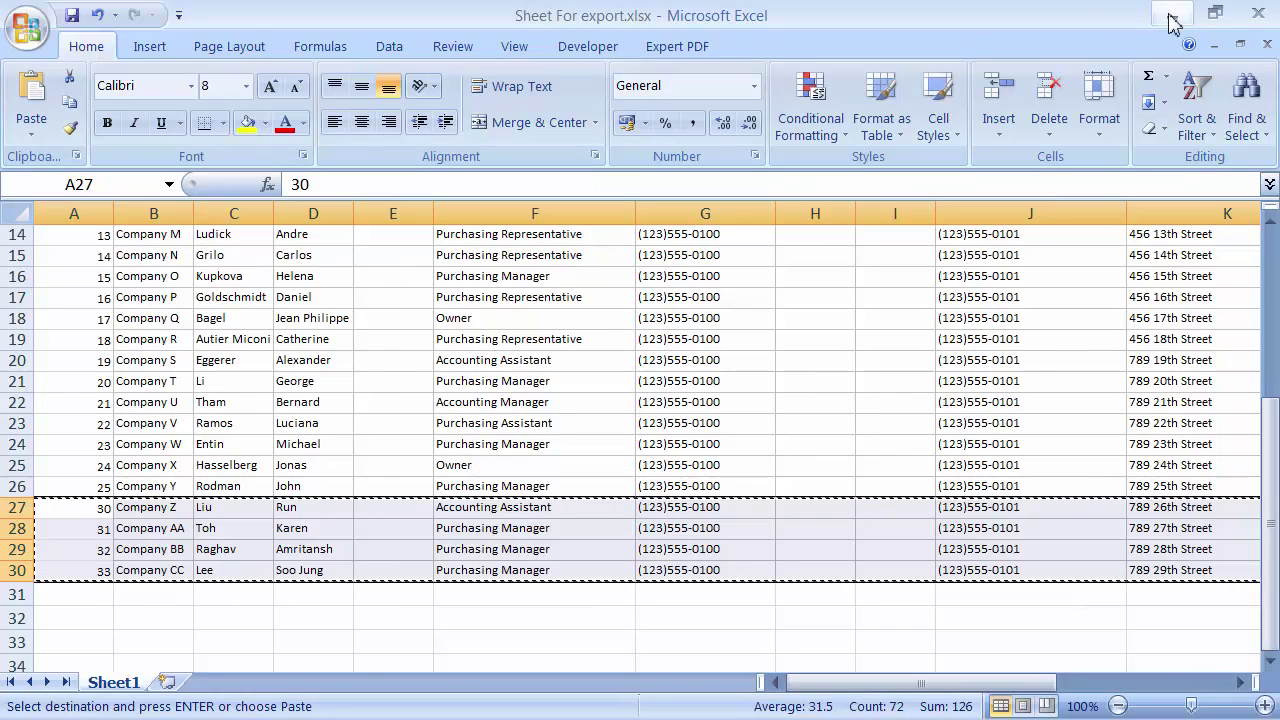
Switch to Access and paste the four copied records into the new-record row of tbl_Excel_import_key, accepting the paste
click(1215, 15)
drag(402, 104, 568, 620)
click(1166, 97)
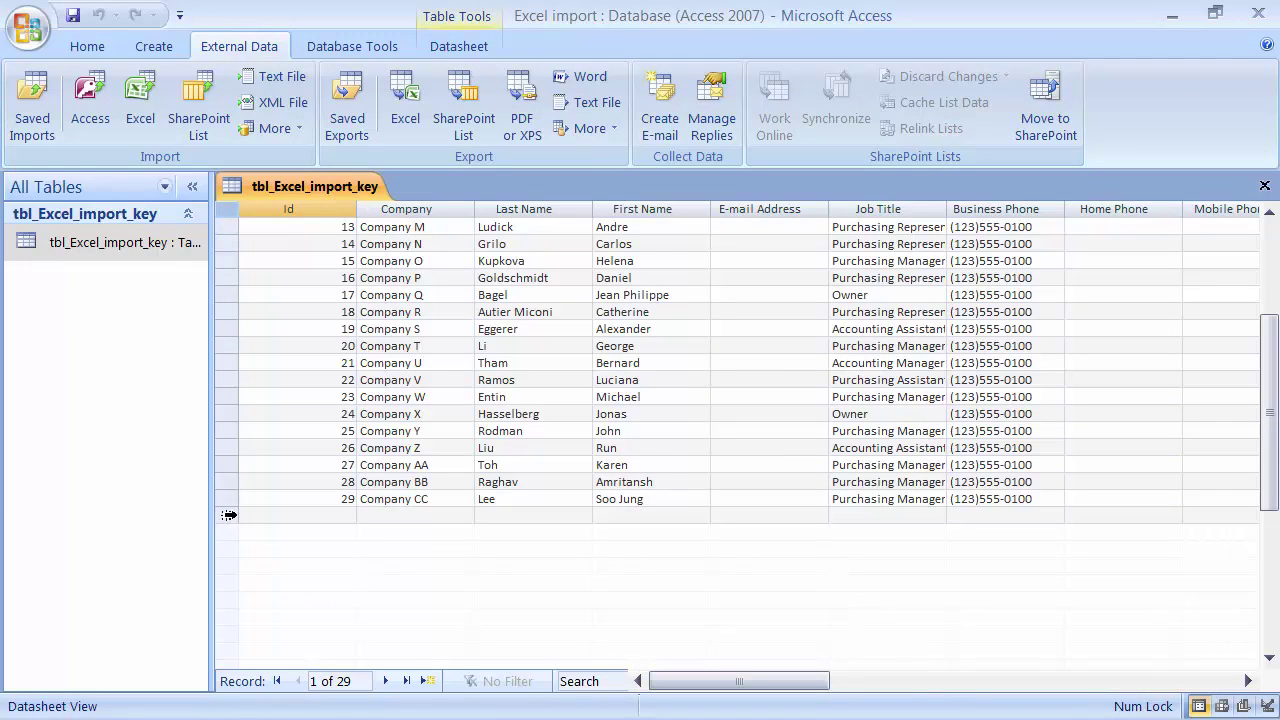
click(229, 517)
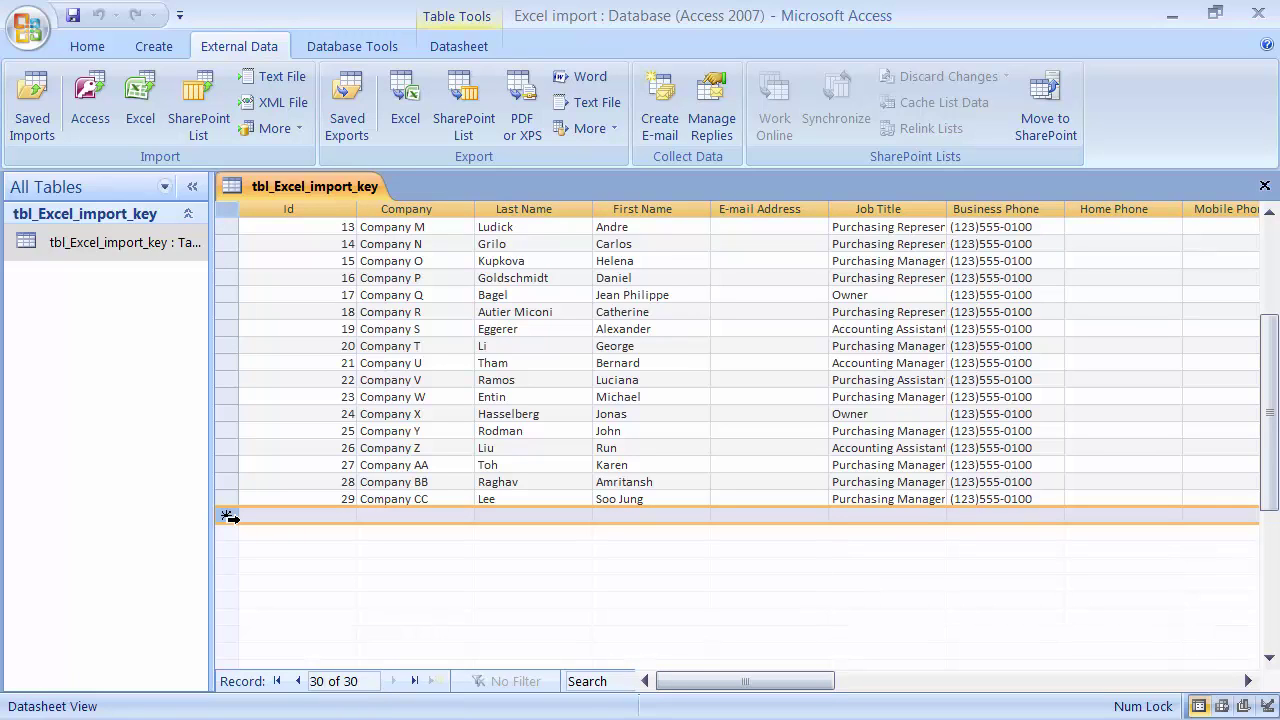
right_click(229, 517)
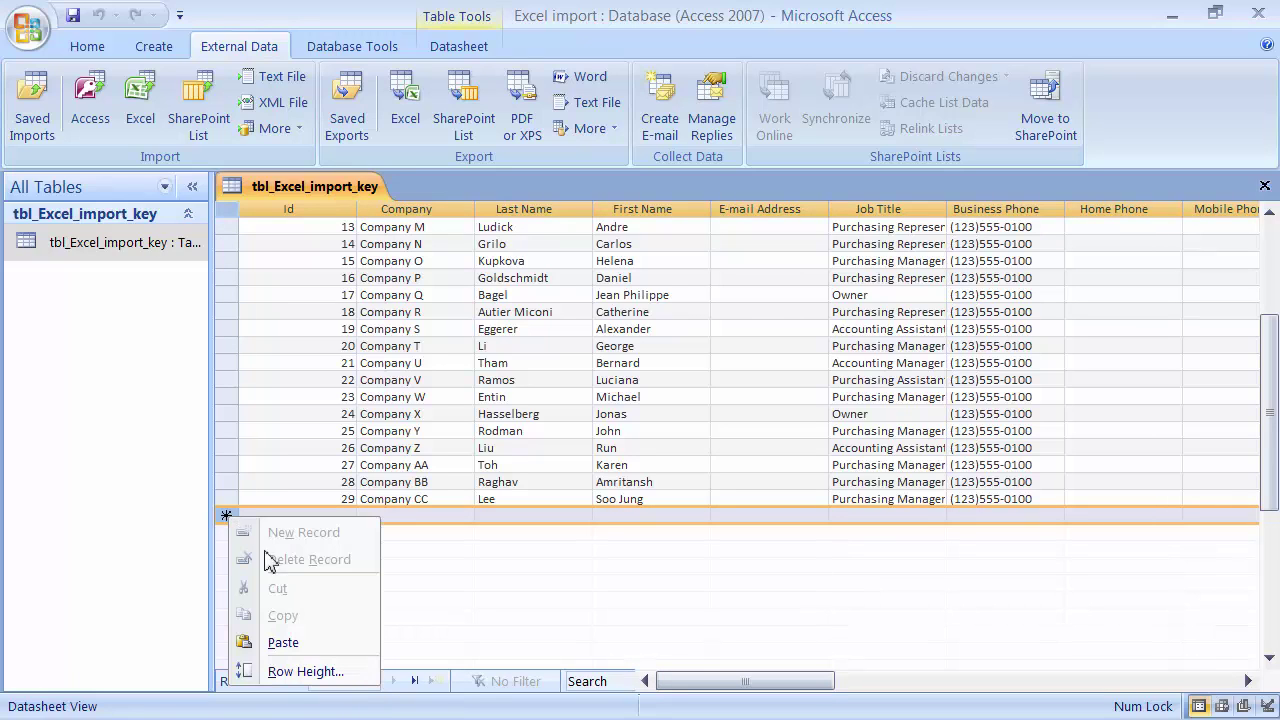
click(286, 642)
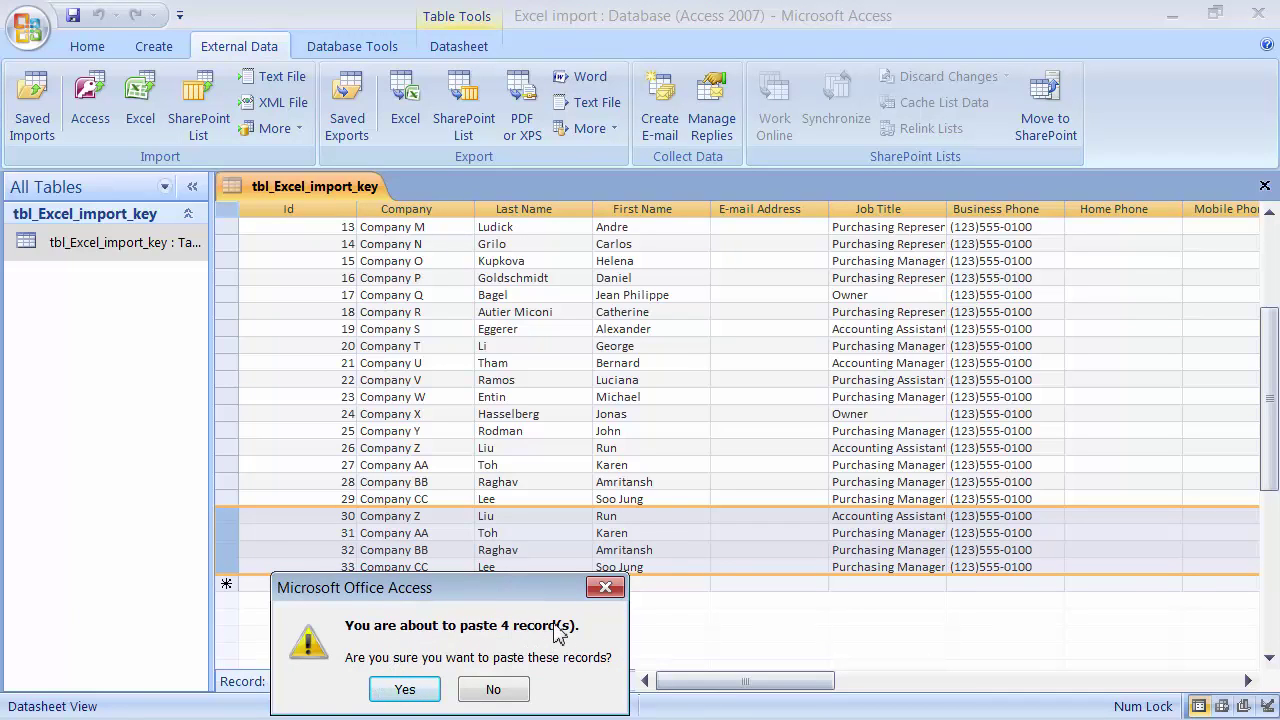
click(406, 690)
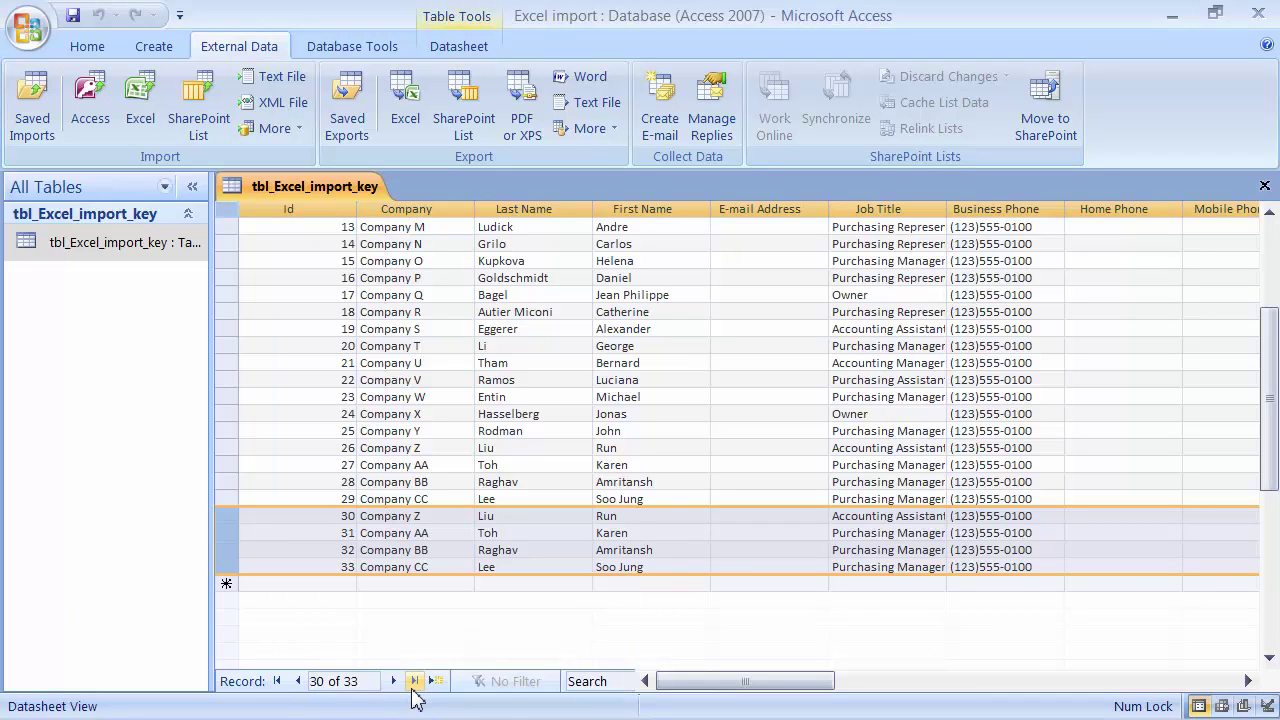
Check the appended records with Ids 30 to 33 against the earlier ones and close the tbl_Excel_import_key table
click(412, 467)
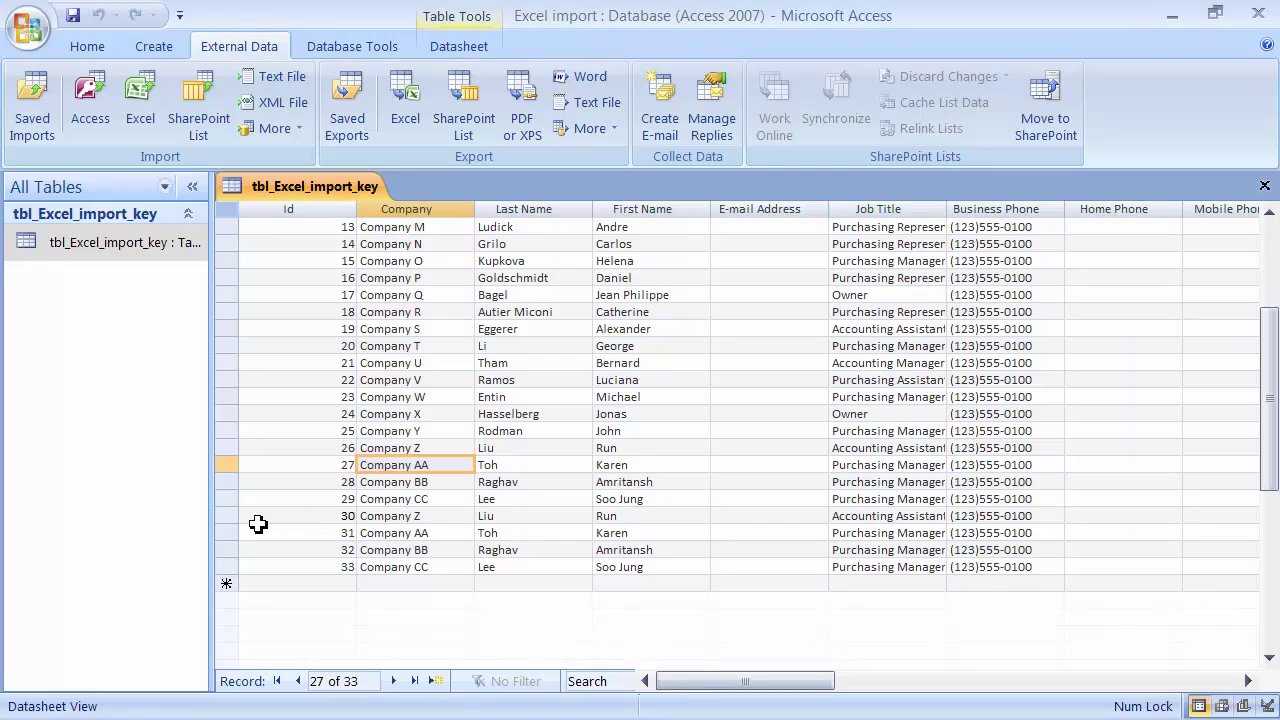
mouse_move(233, 520)
mouse_down()
mouse_move(229, 579)
mouse_move(232, 518)
mouse_up()
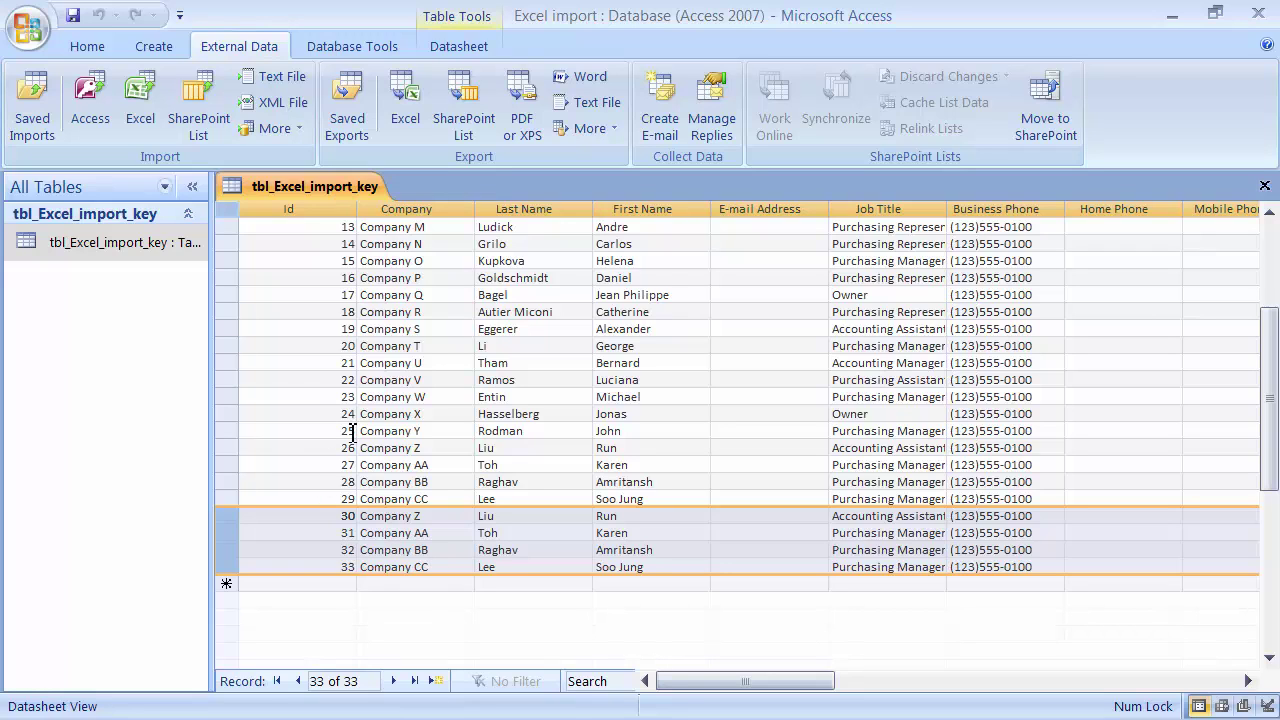
click(352, 552)
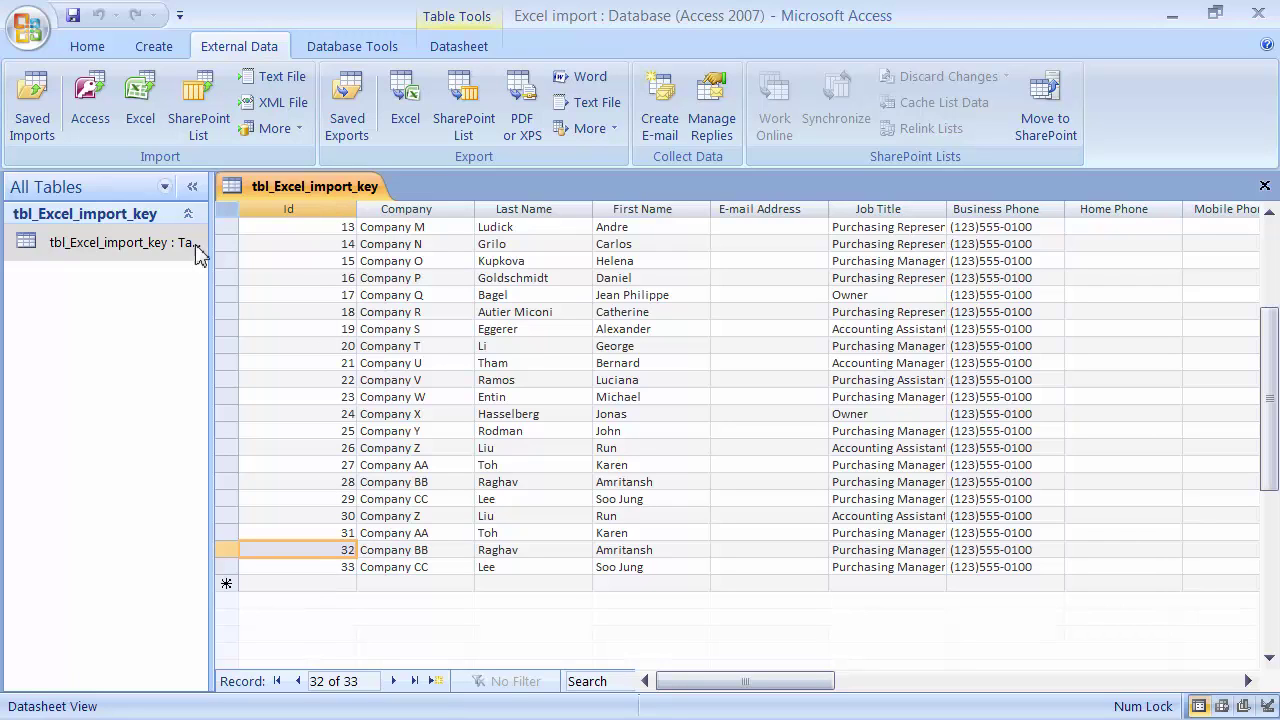
right_click(334, 192)
click(385, 229)
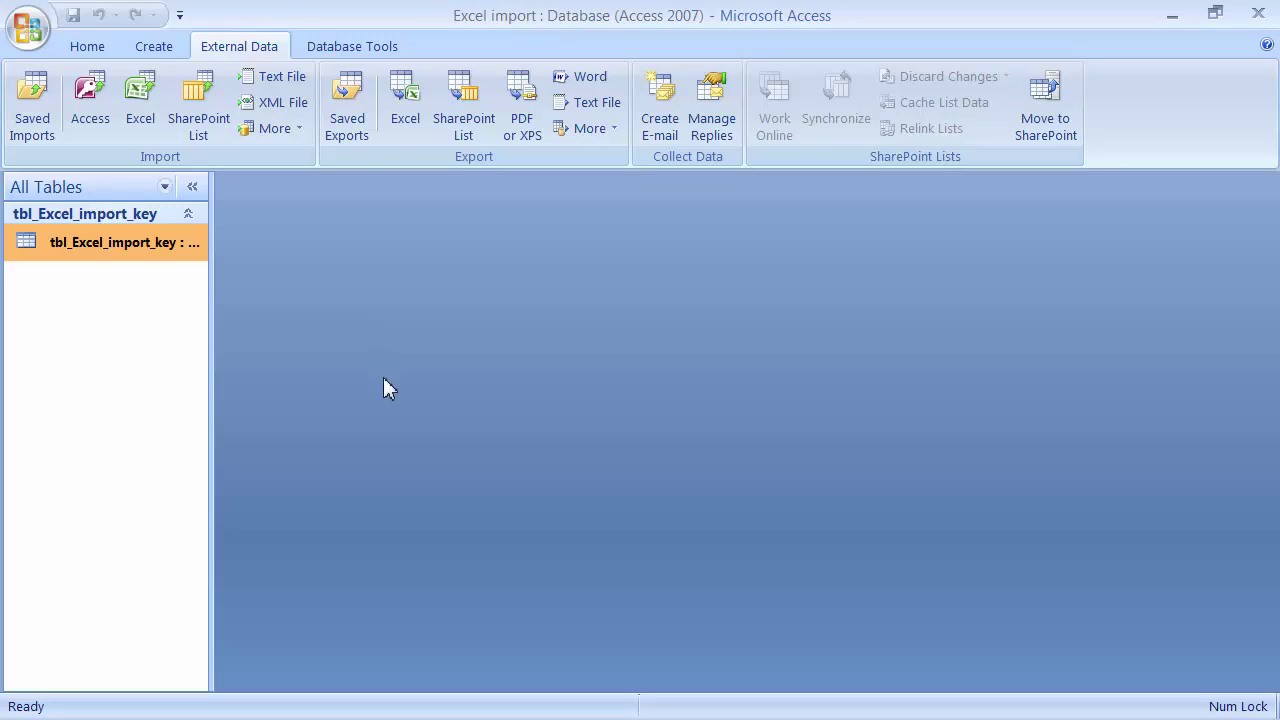
Switch back to the Excel workbook, undo the four Id changes in A27 to A30 and clear the copy selection
click(1170, 17)
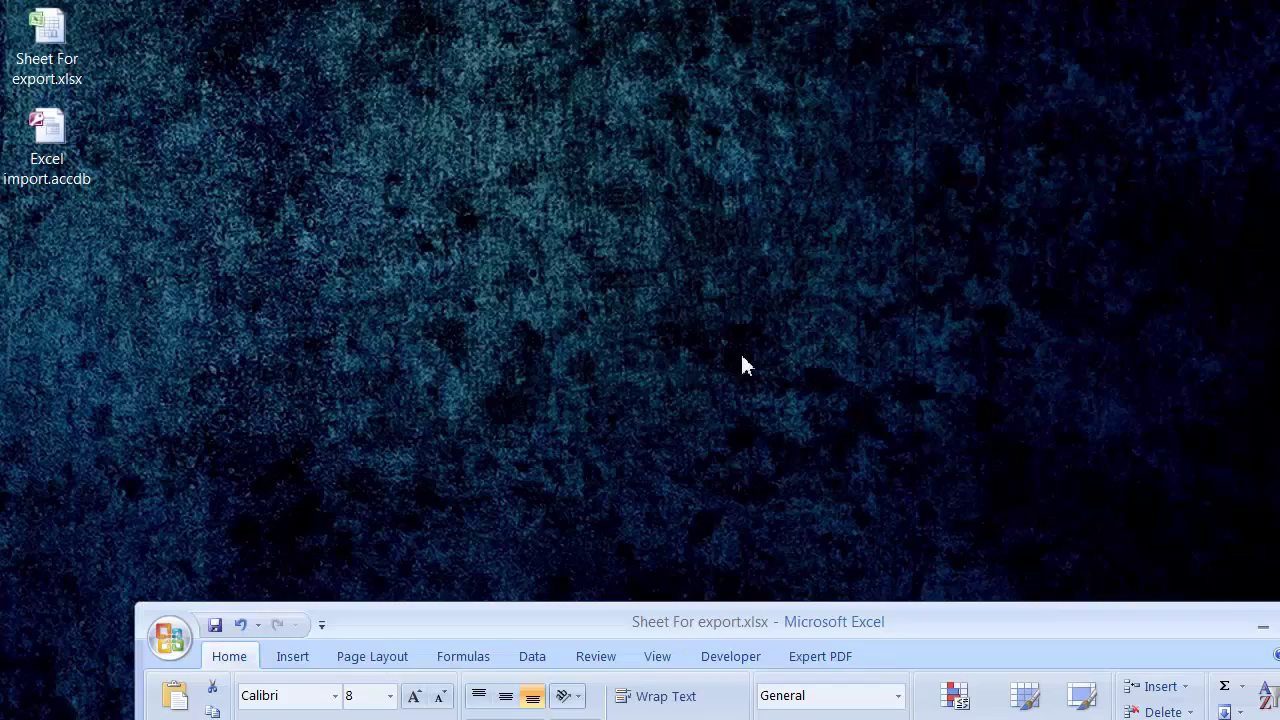
drag(619, 612, 490, 148)
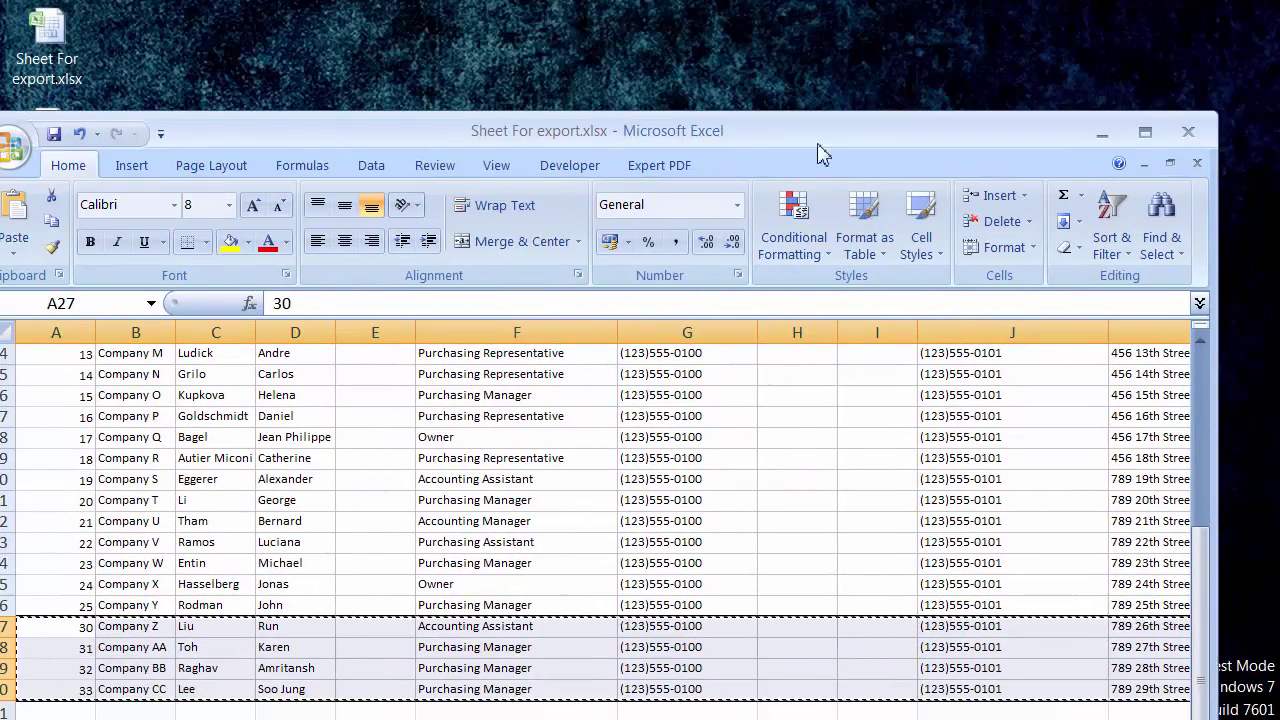
click(1128, 131)
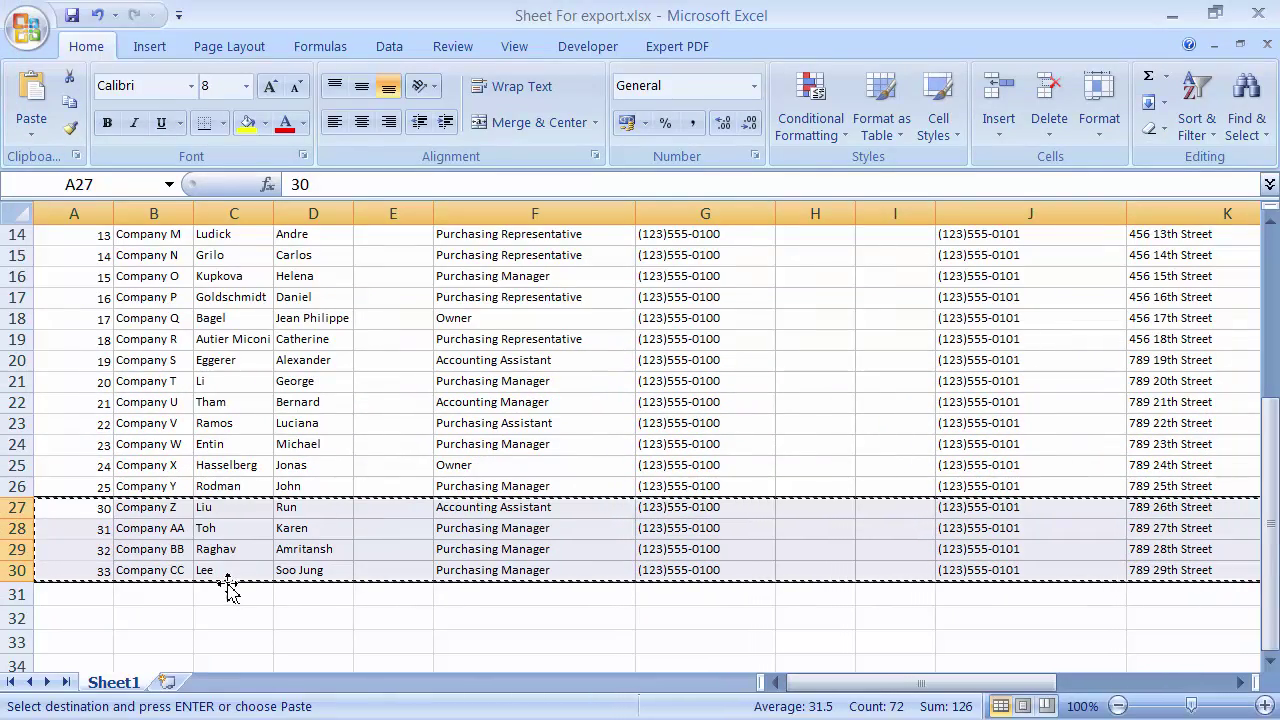
key(ctrl+z)
key(ctrl+z)
key(ctrl+z)
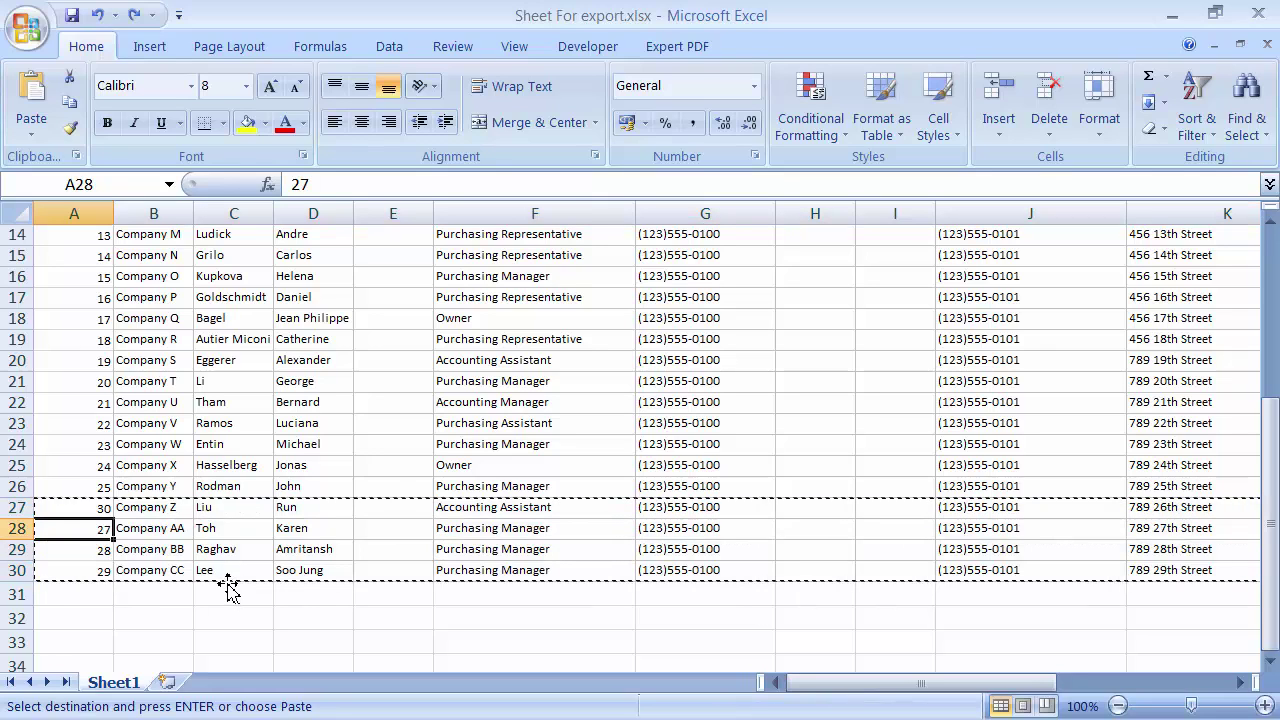
key(ctrl+z)
click(128, 610)
click(131, 400)
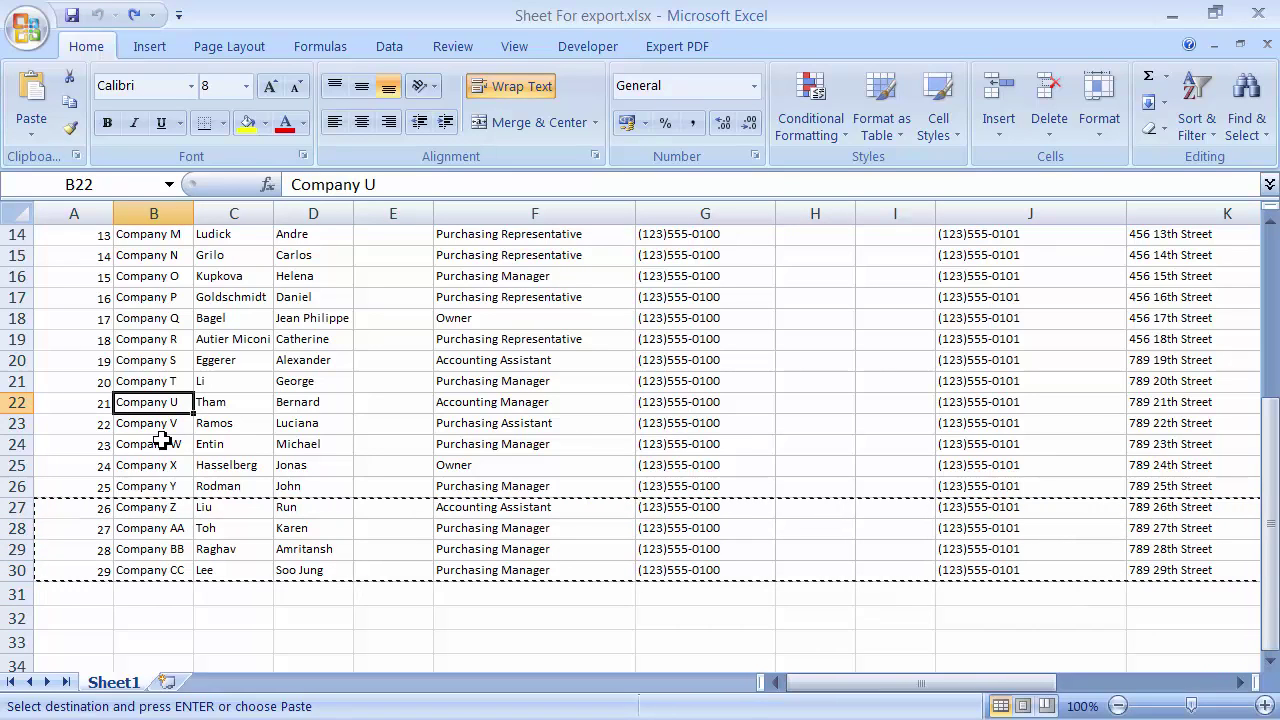
key(Escape)
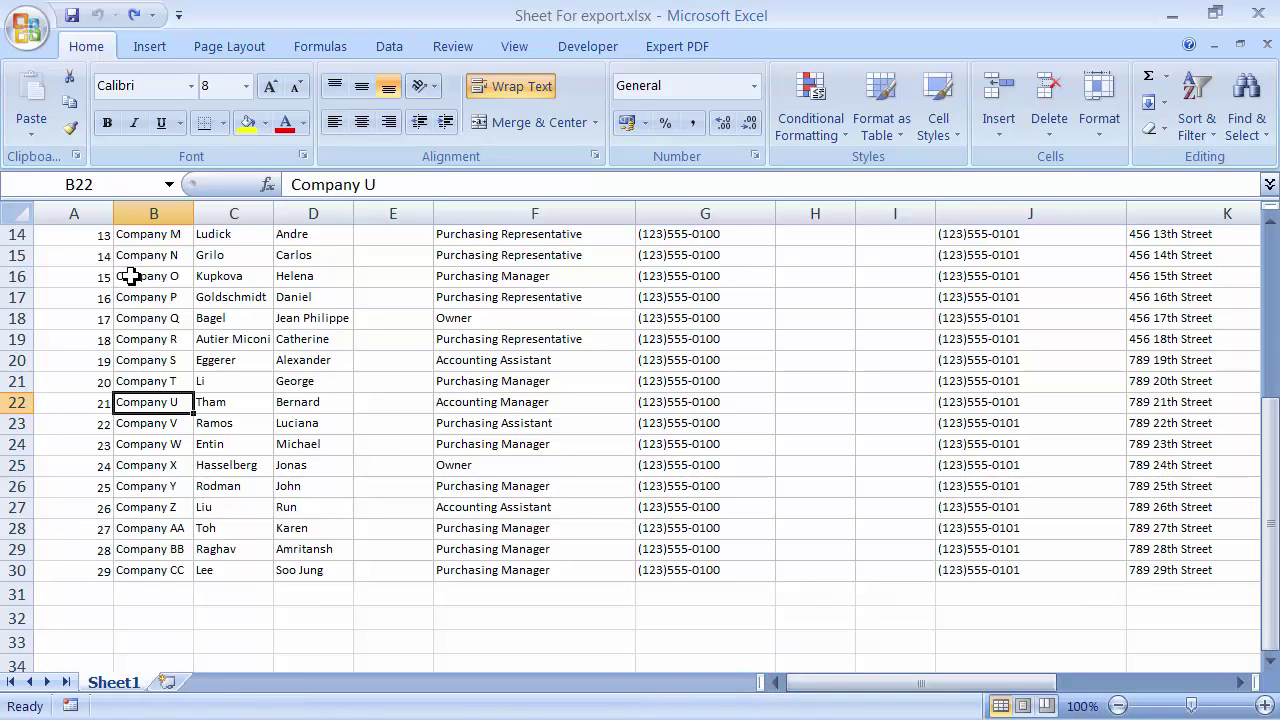
Examine the Id column from its heading through the first records at the beginning of Sheet1
scroll(131, 277, up, 5)
scroll(163, 309, down, 1)
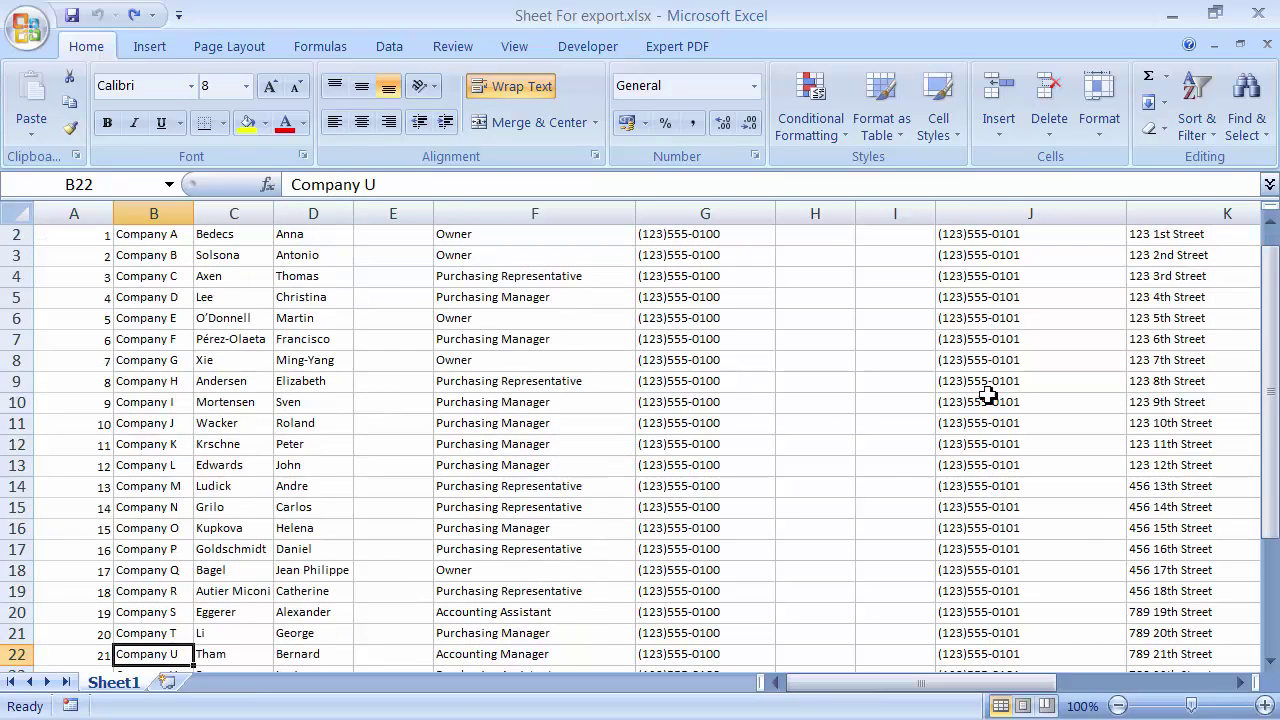
drag(1270, 480, 1270, 468)
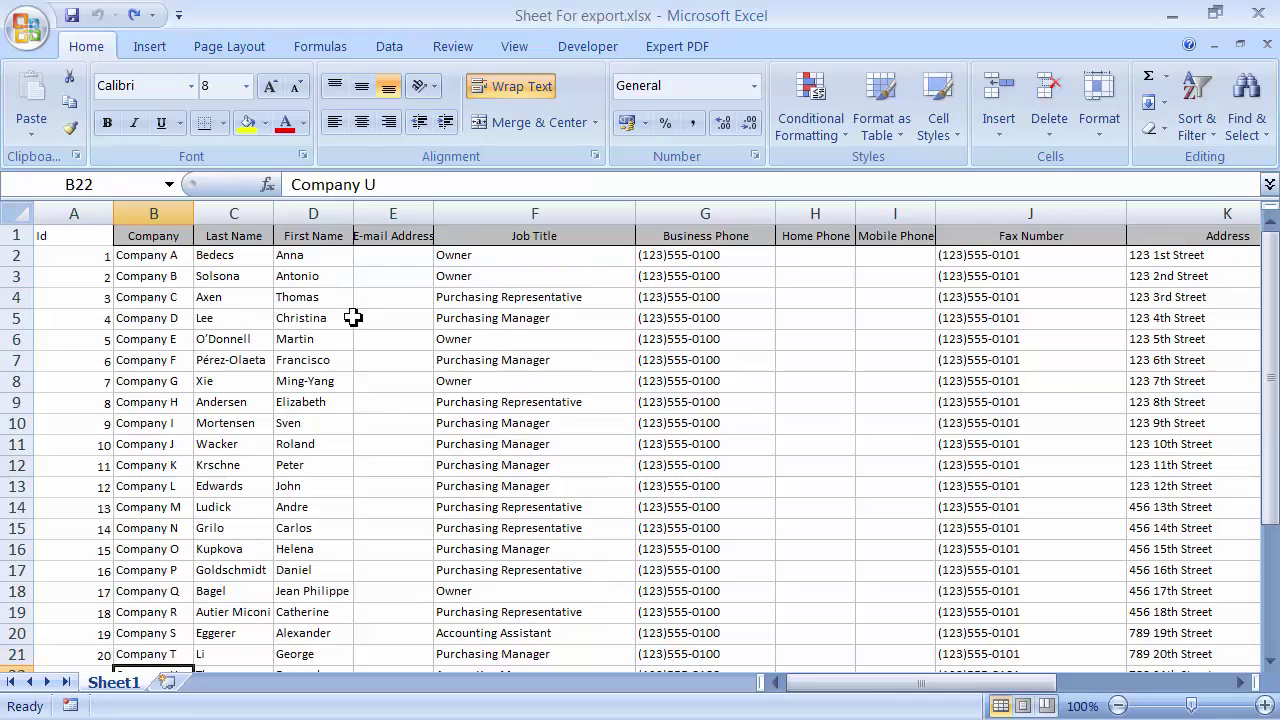
click(68, 319)
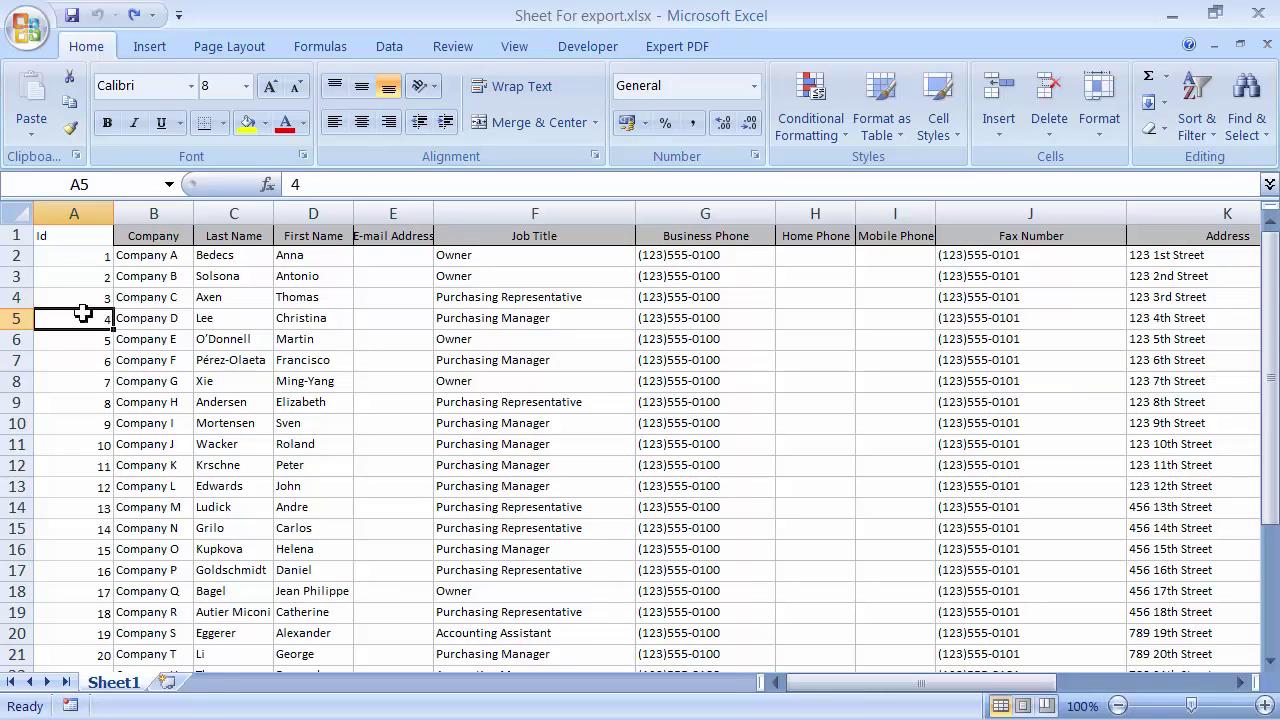
click(79, 256)
drag(79, 256, 75, 381)
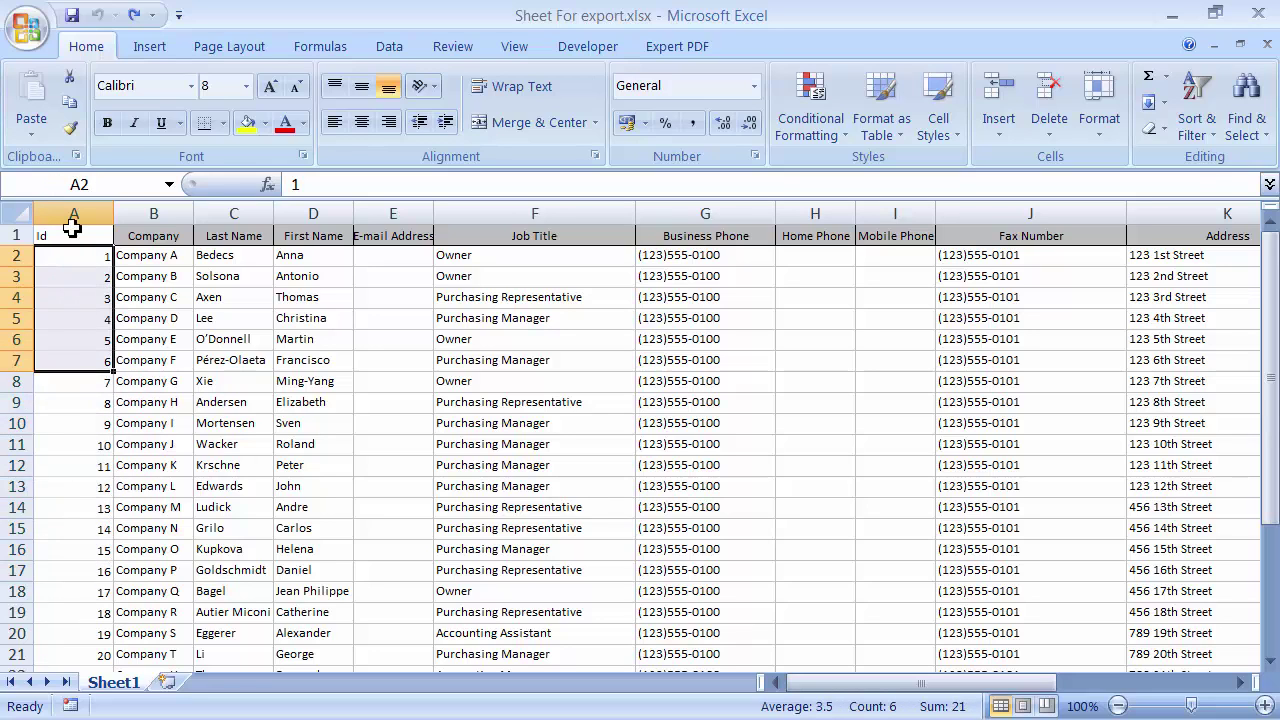
Delete the Id column from Sheet1 and save the workbook
right_click(74, 214)
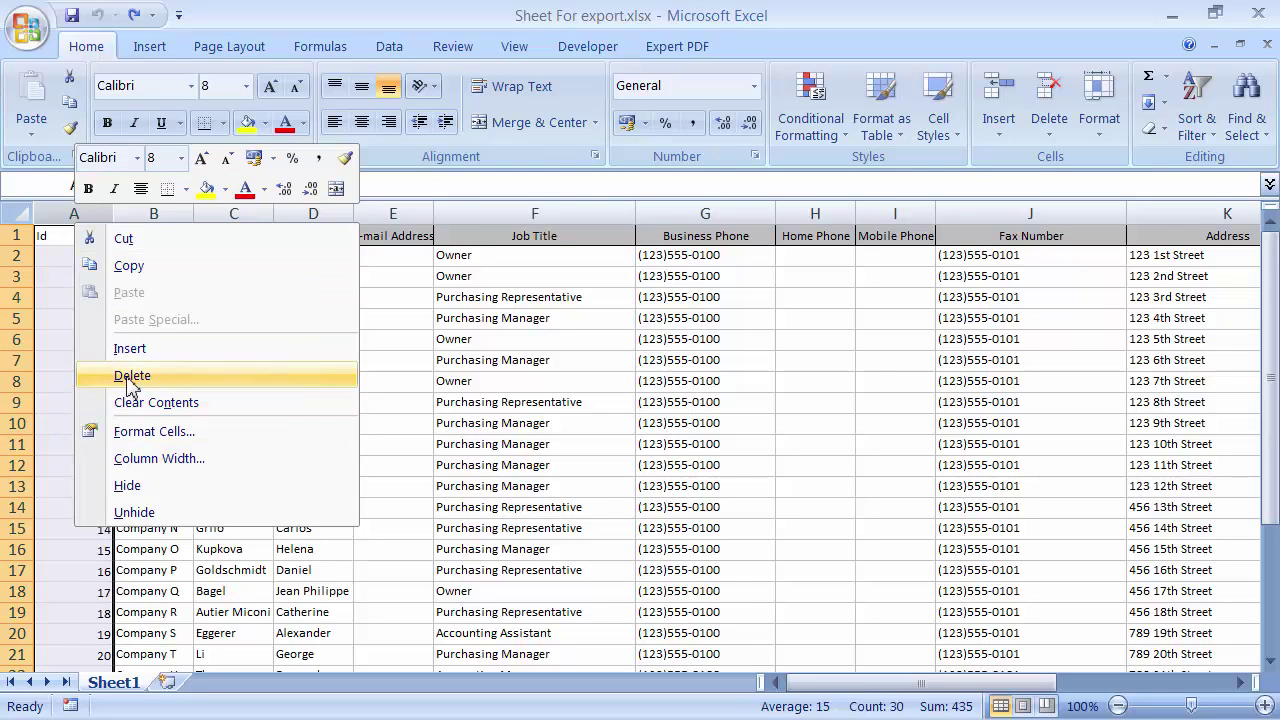
click(128, 377)
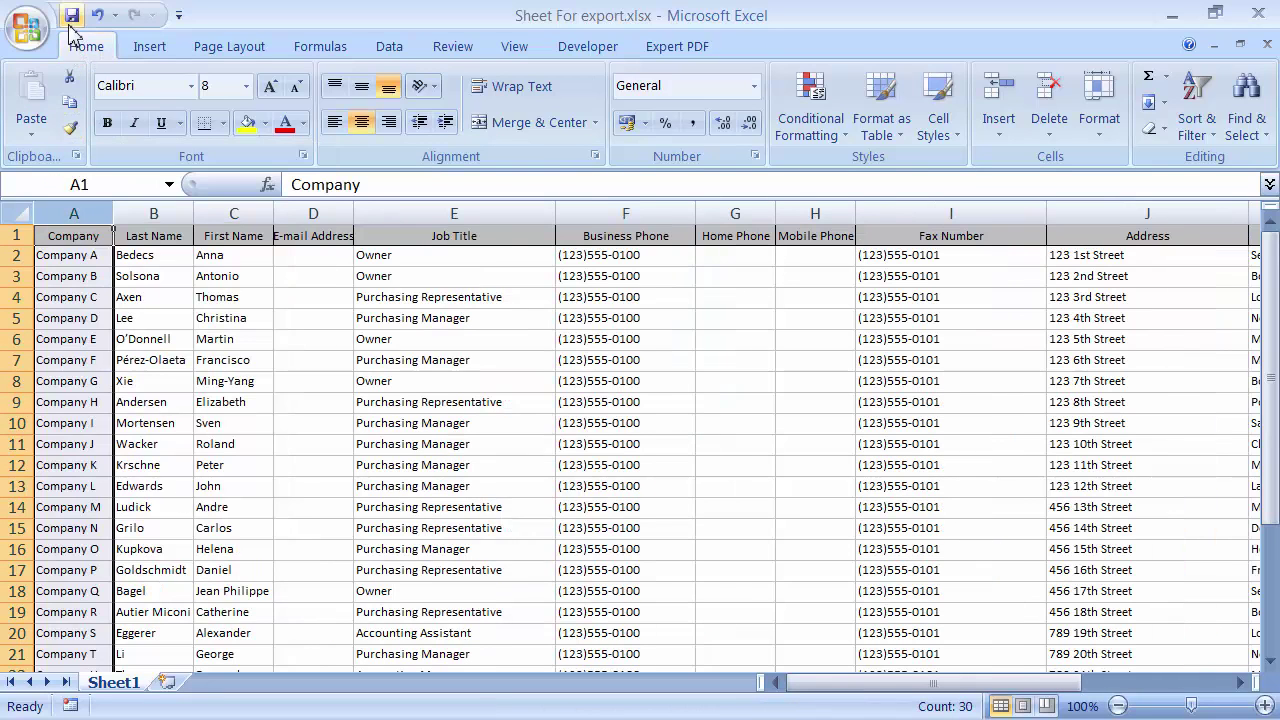
click(208, 427)
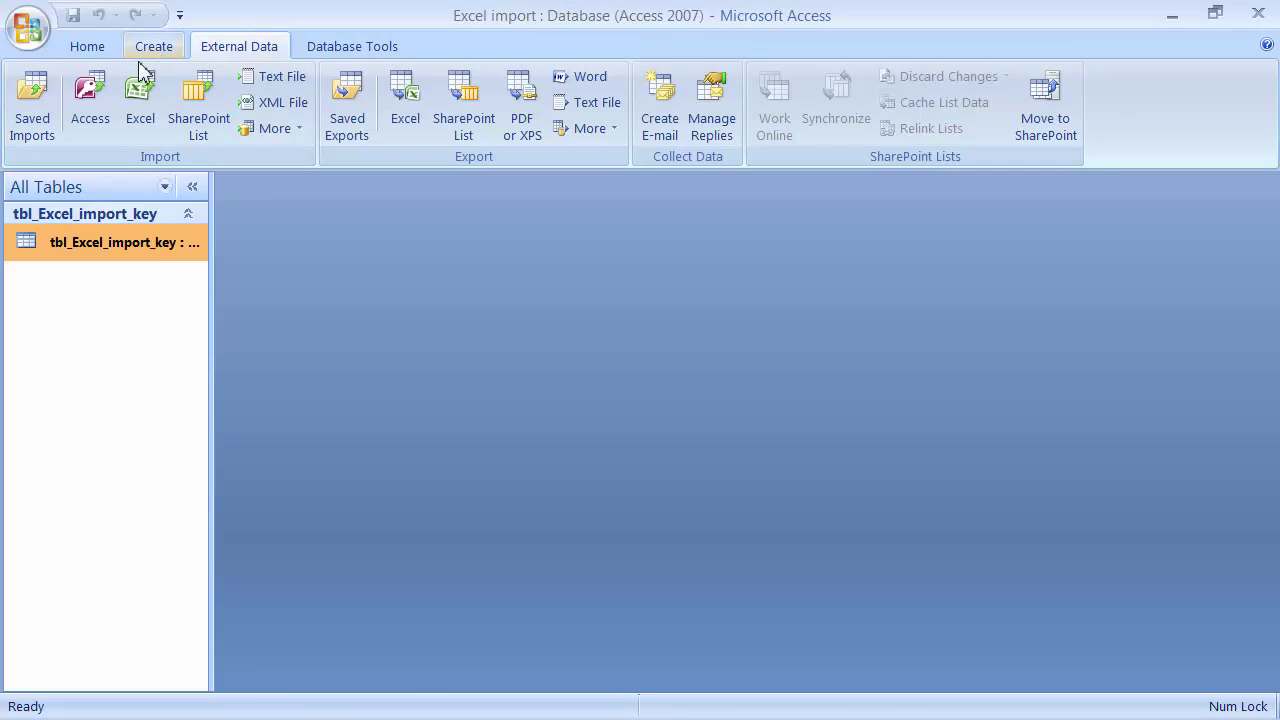
In Access, start an Excel import into a new table with Sheet For export.xlsx from the Desktop as the source
click(140, 92)
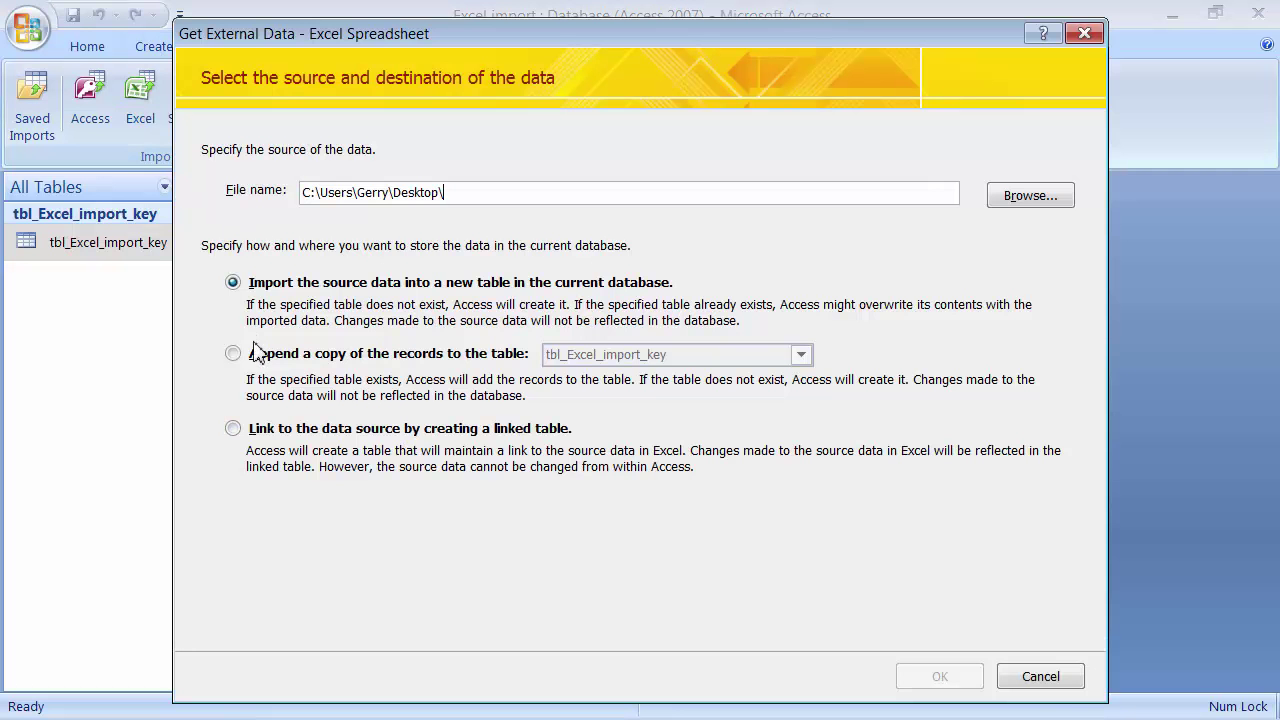
click(1030, 196)
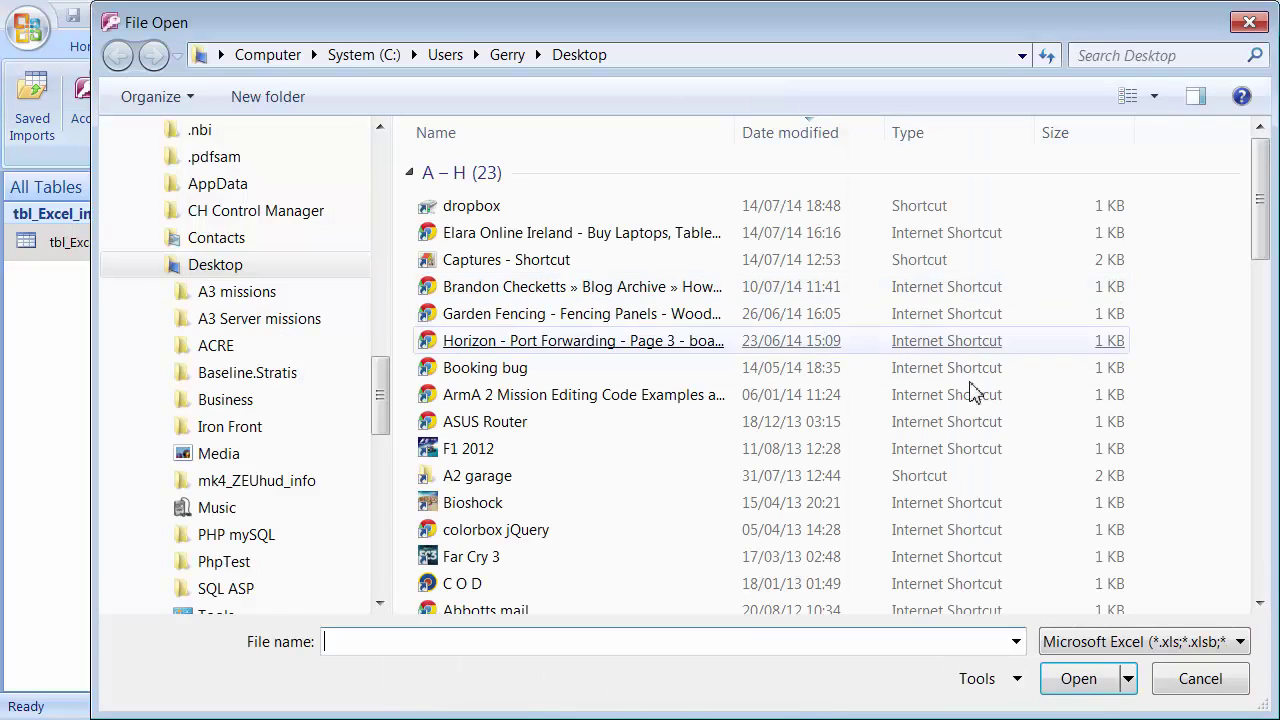
click(1222, 392)
key(s)
key(s)
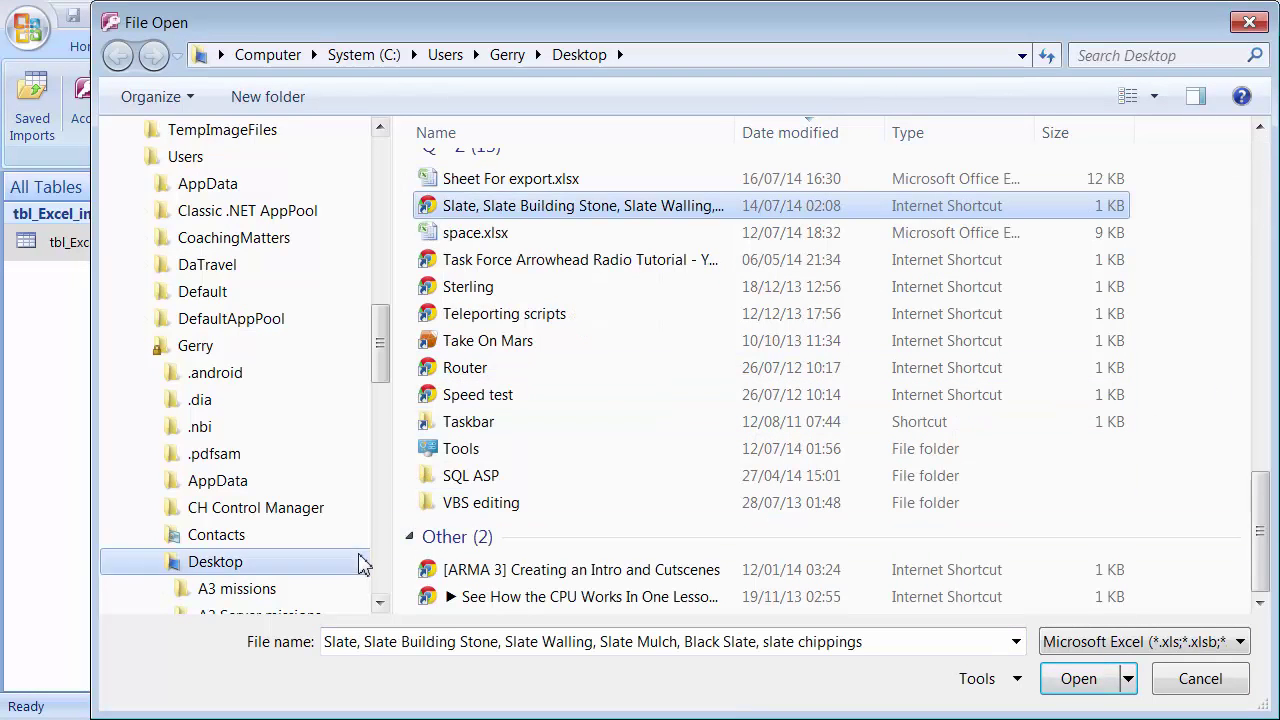
double_click(495, 179)
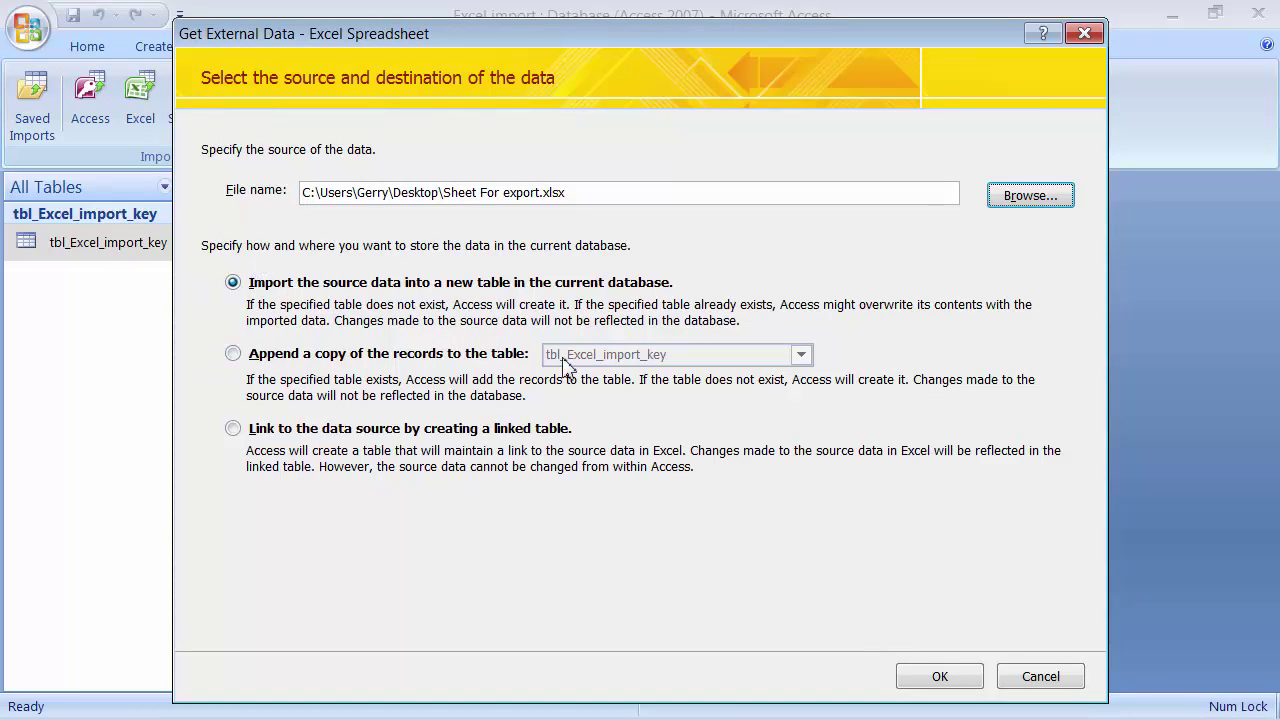
click(940, 677)
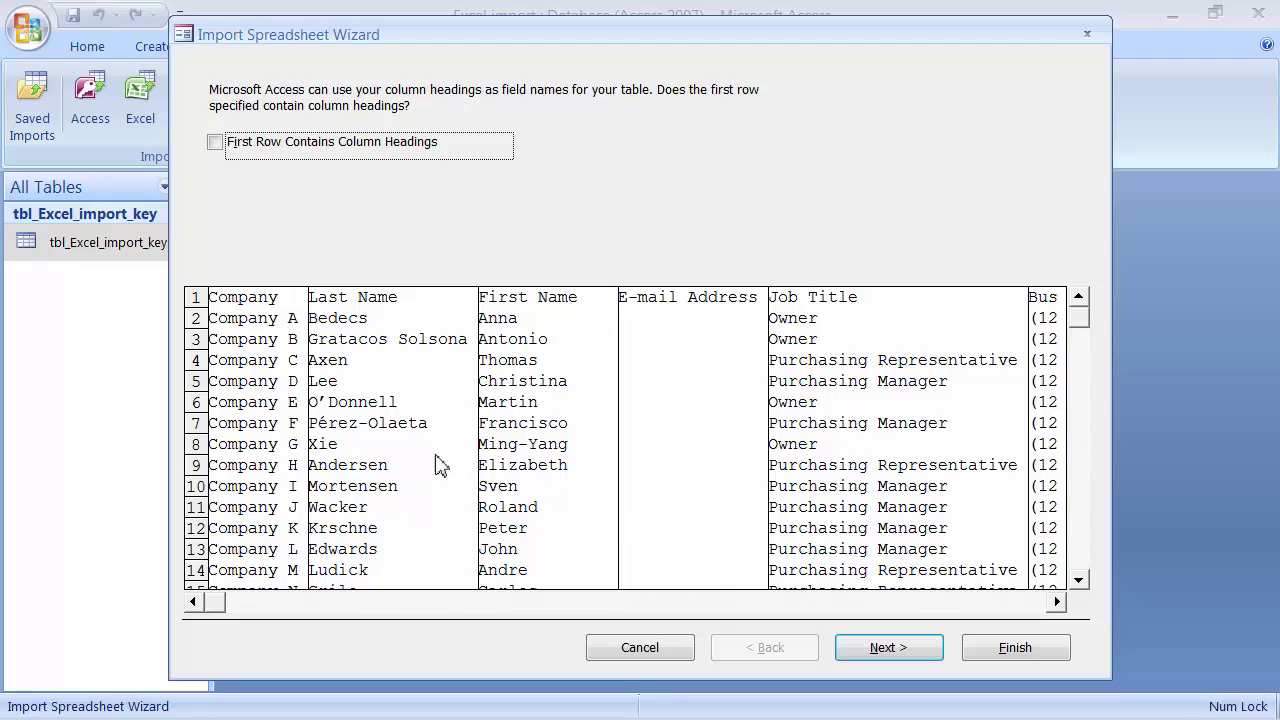
Use the first row as column headings, keep the field options as they are and let Access add the primary key
click(215, 142)
click(880, 651)
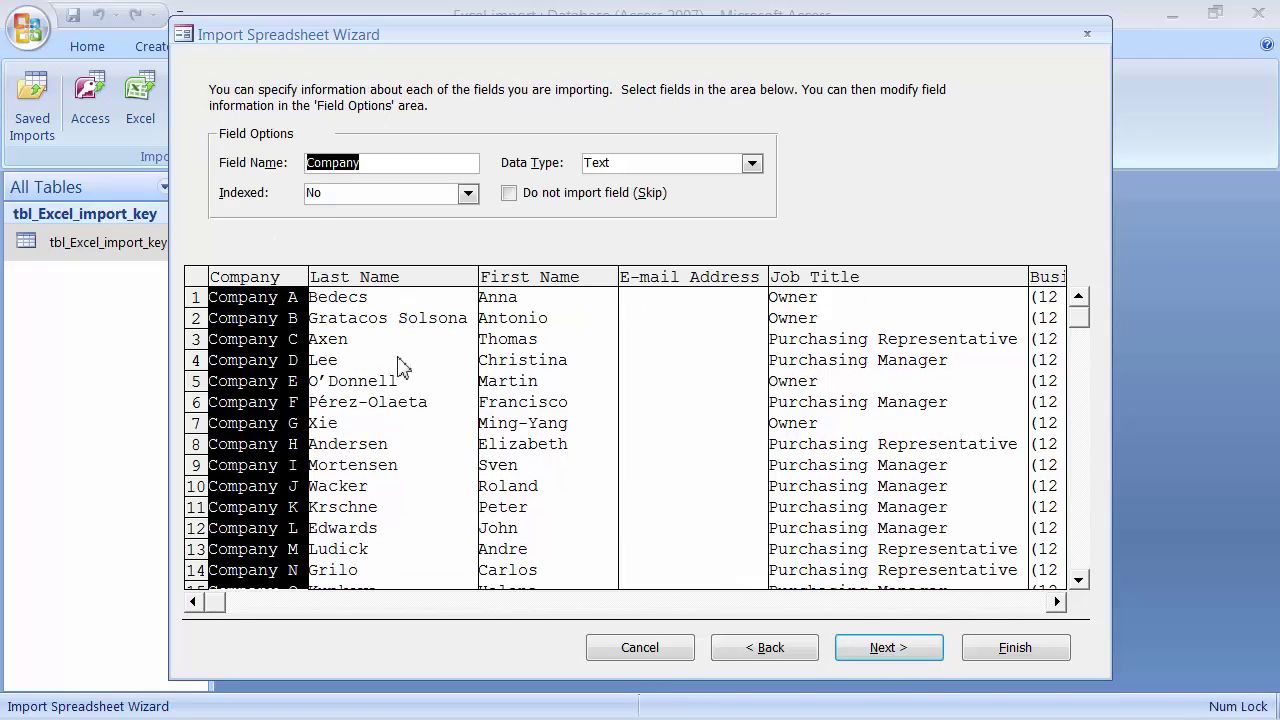
click(875, 650)
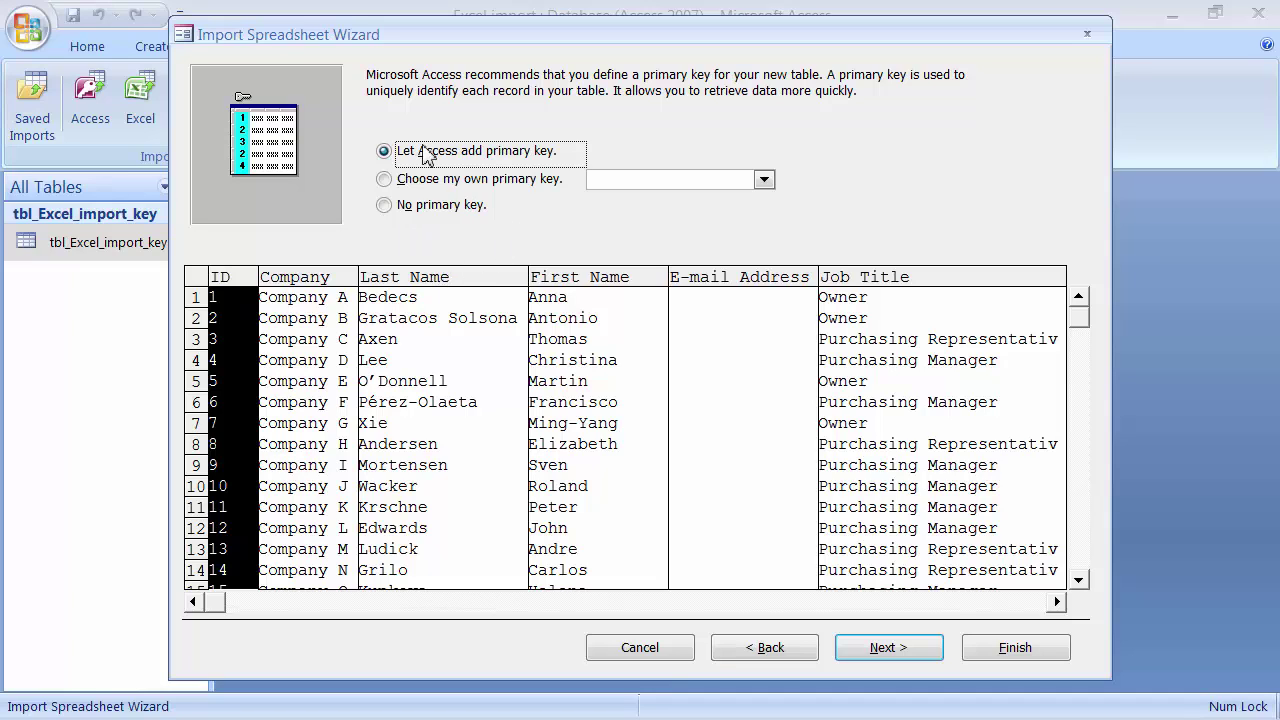
click(886, 647)
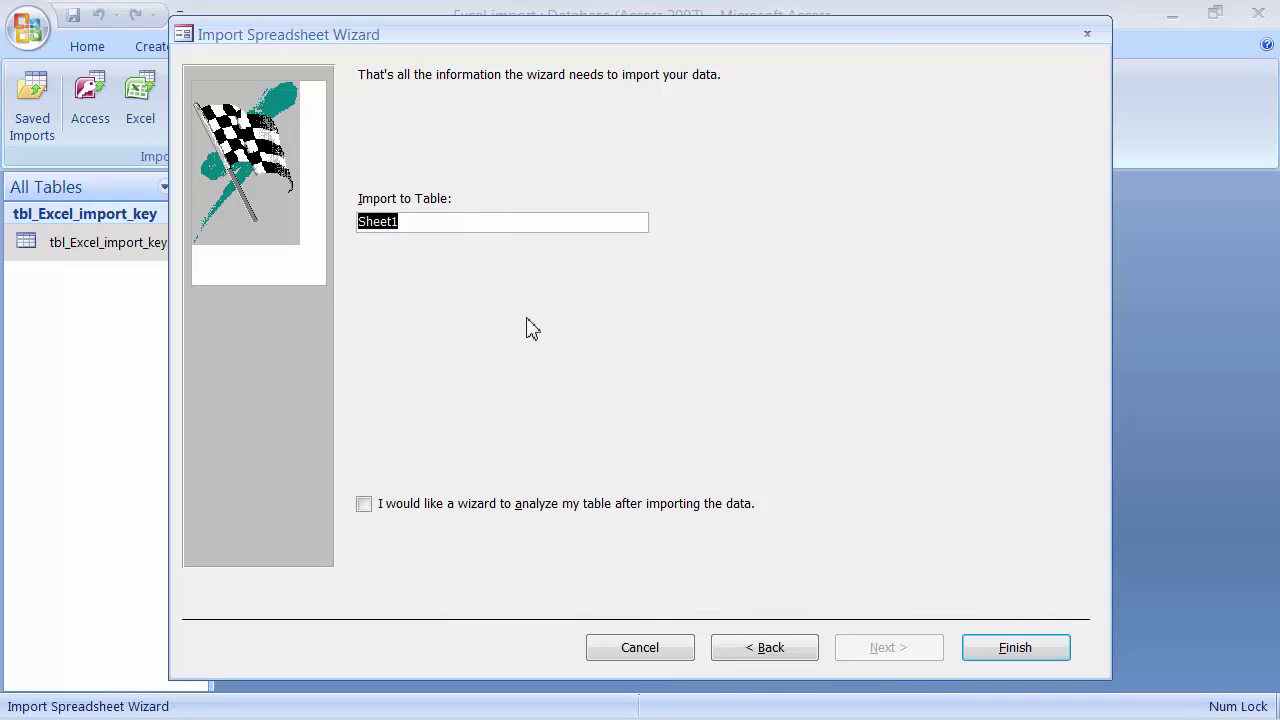
Name the destination table tbl_Excel_import_no_key and finish the import without saving the import steps
text(tbl_Excel_import_no_)
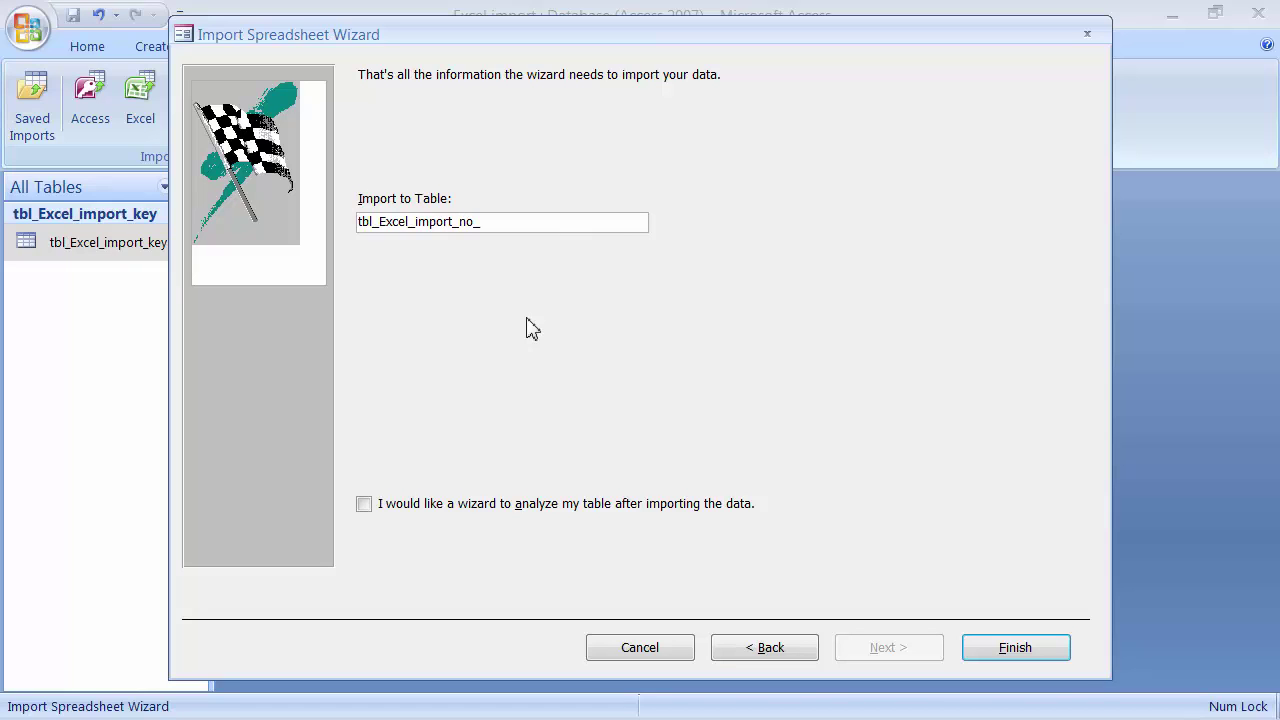
key(BackSpace)
key(BackSpace)
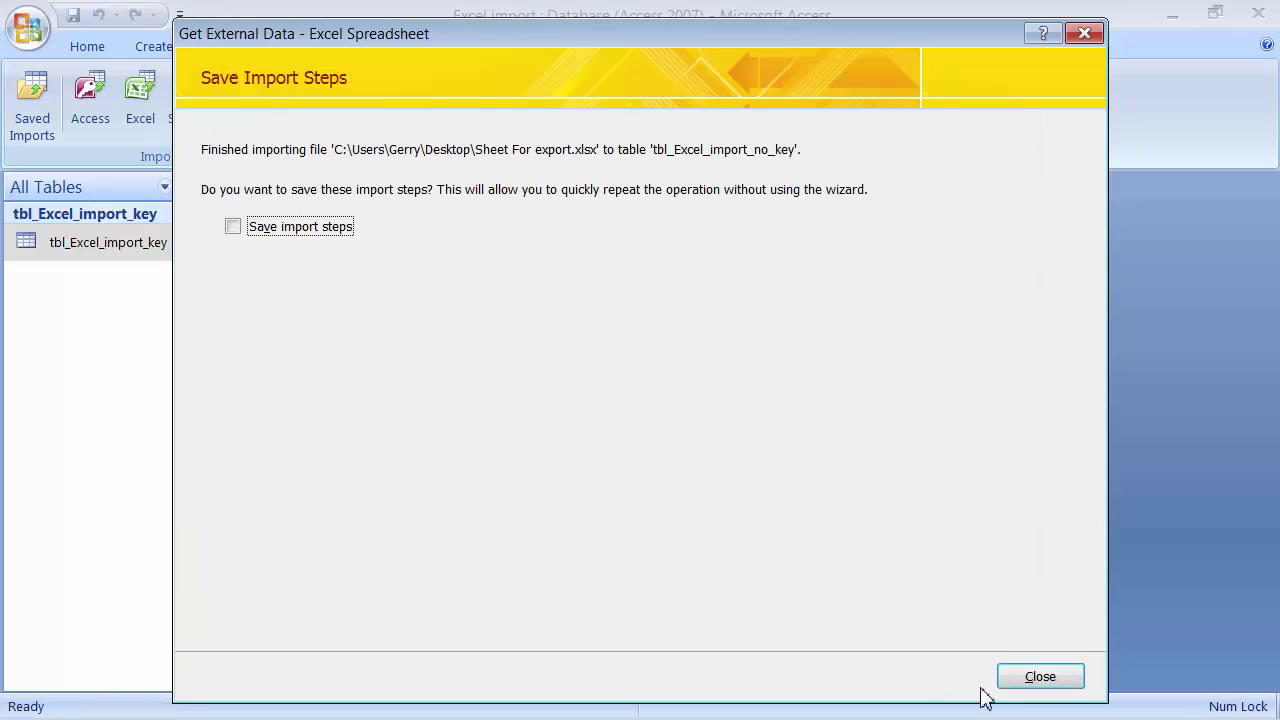
click(1044, 679)
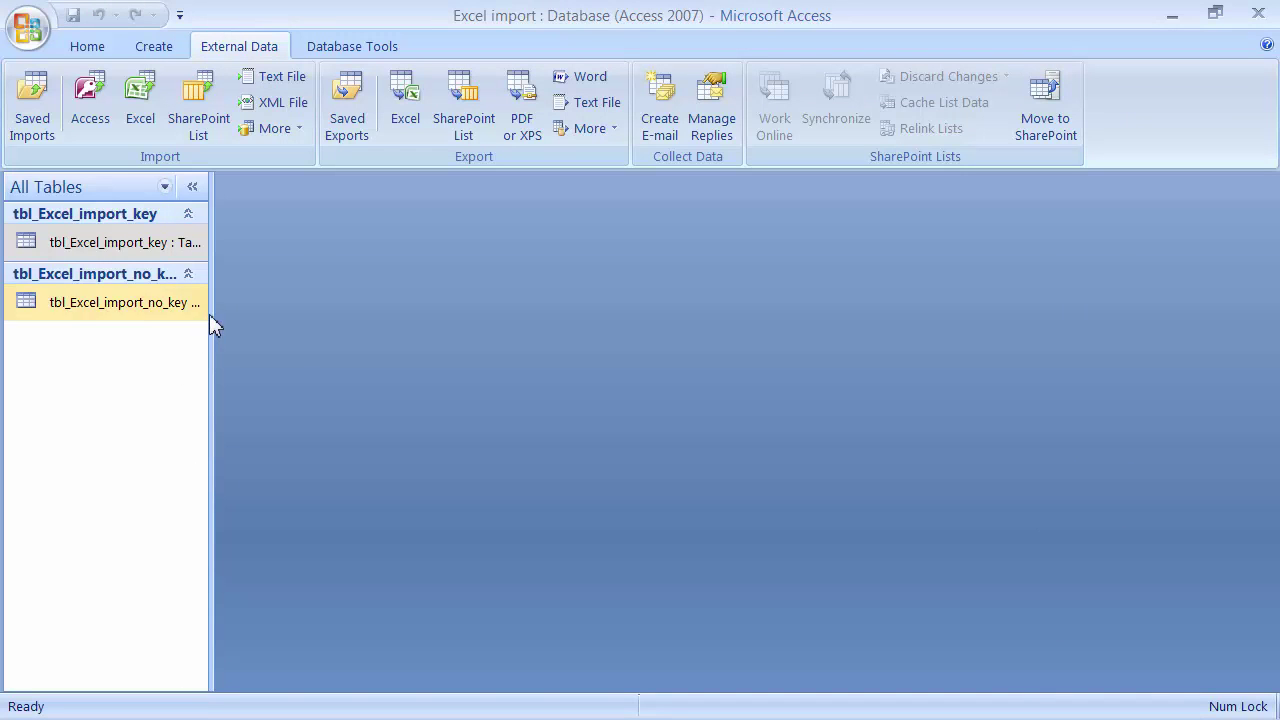
Widen the navigation pane to fit the table names, then open tbl_Excel_import_no_key and review its IDs down to the last record
drag(209, 314, 288, 306)
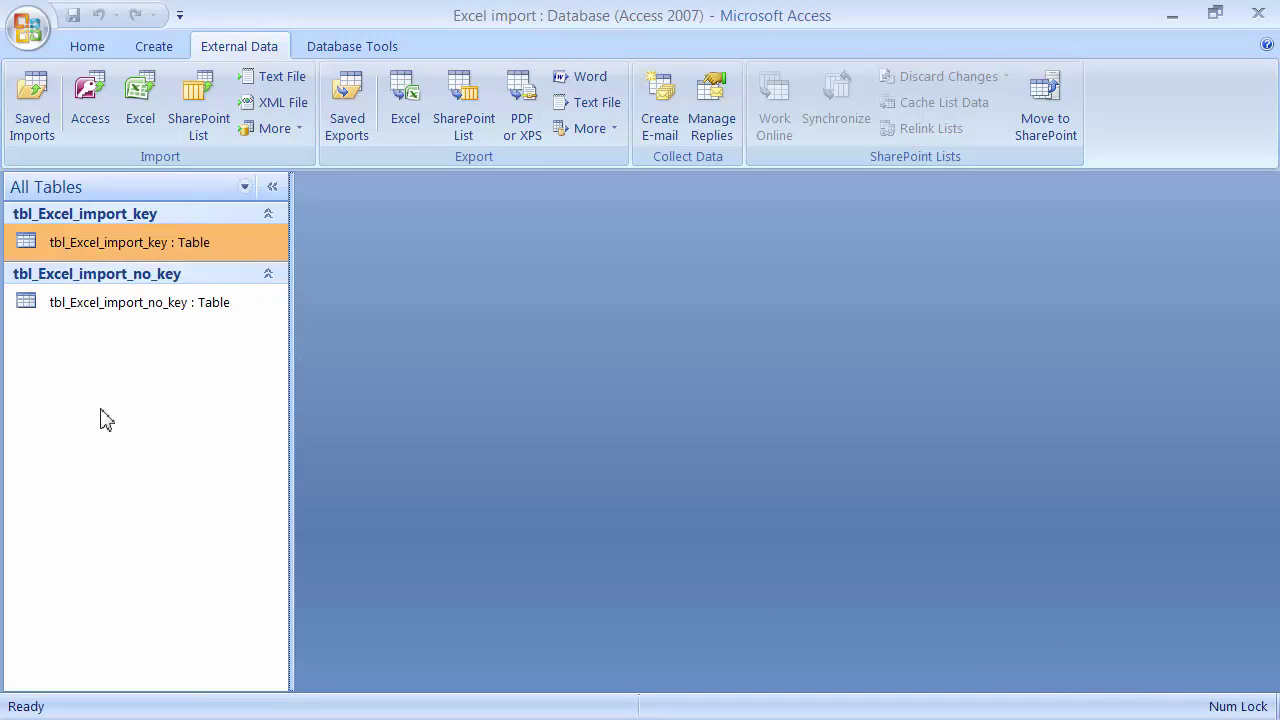
double_click(72, 310)
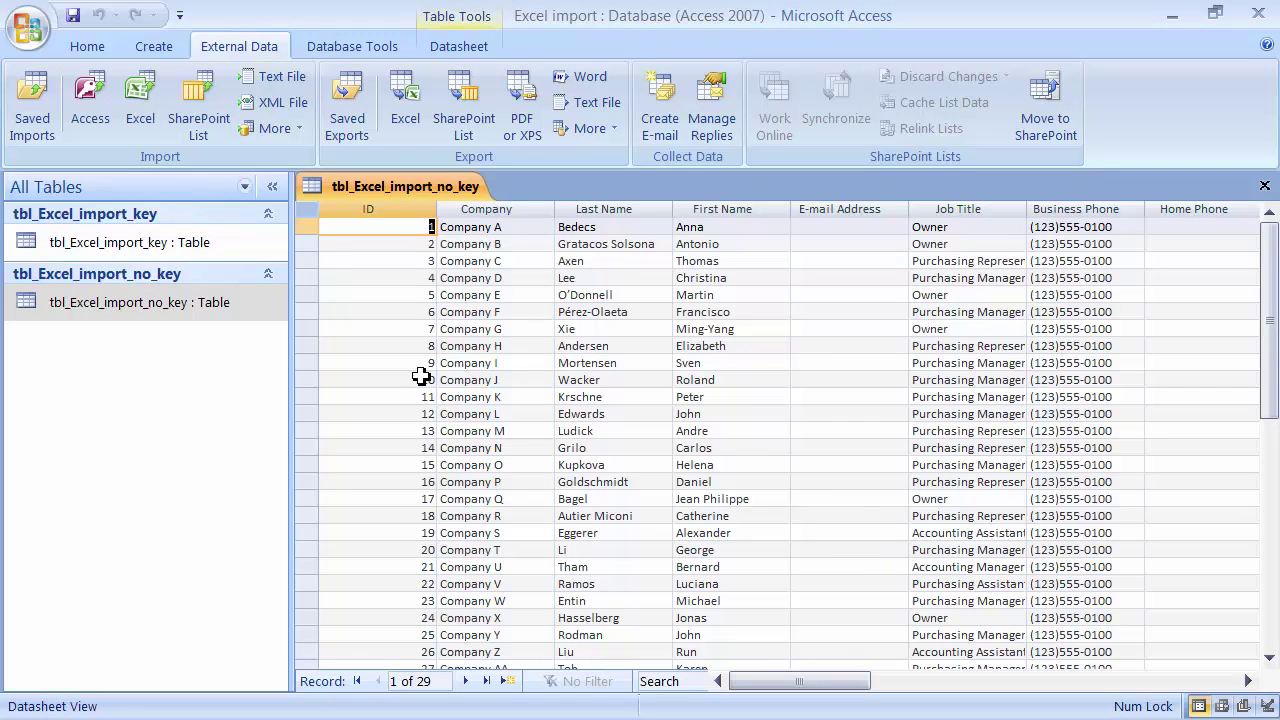
scroll(435, 443, down, 6)
scroll(411, 417, up, 4)
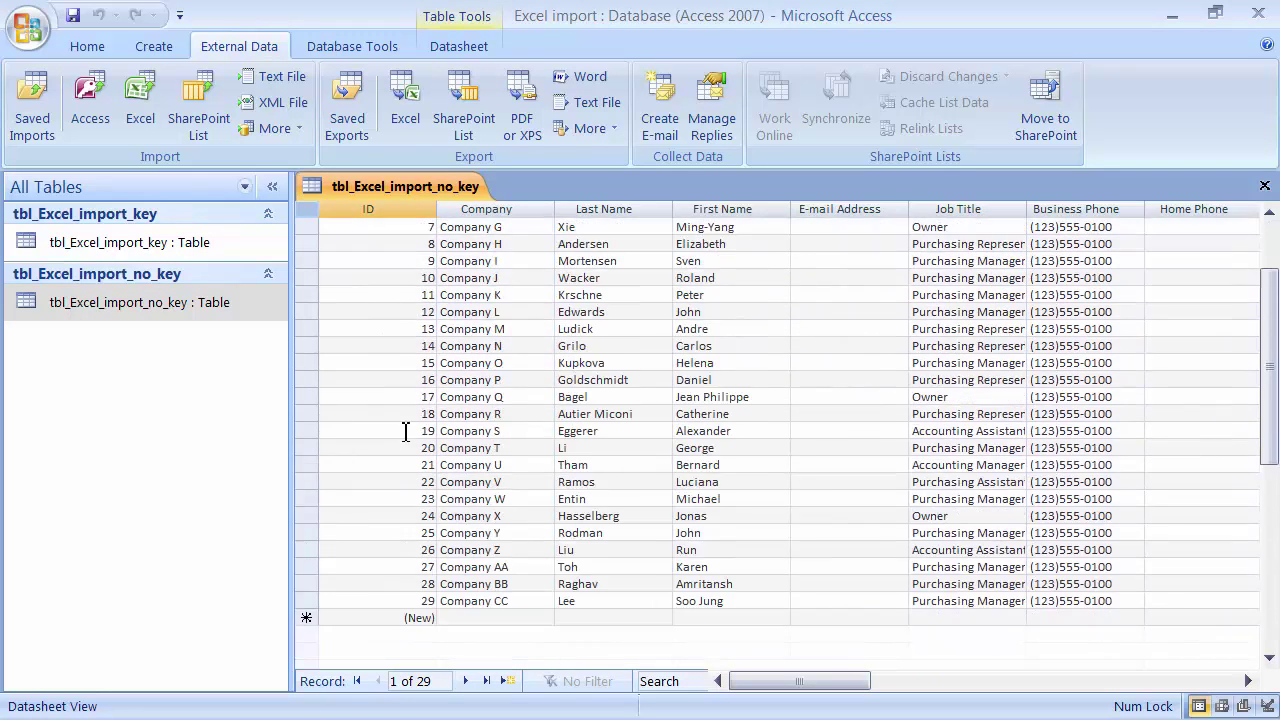
scroll(408, 437, down, 1)
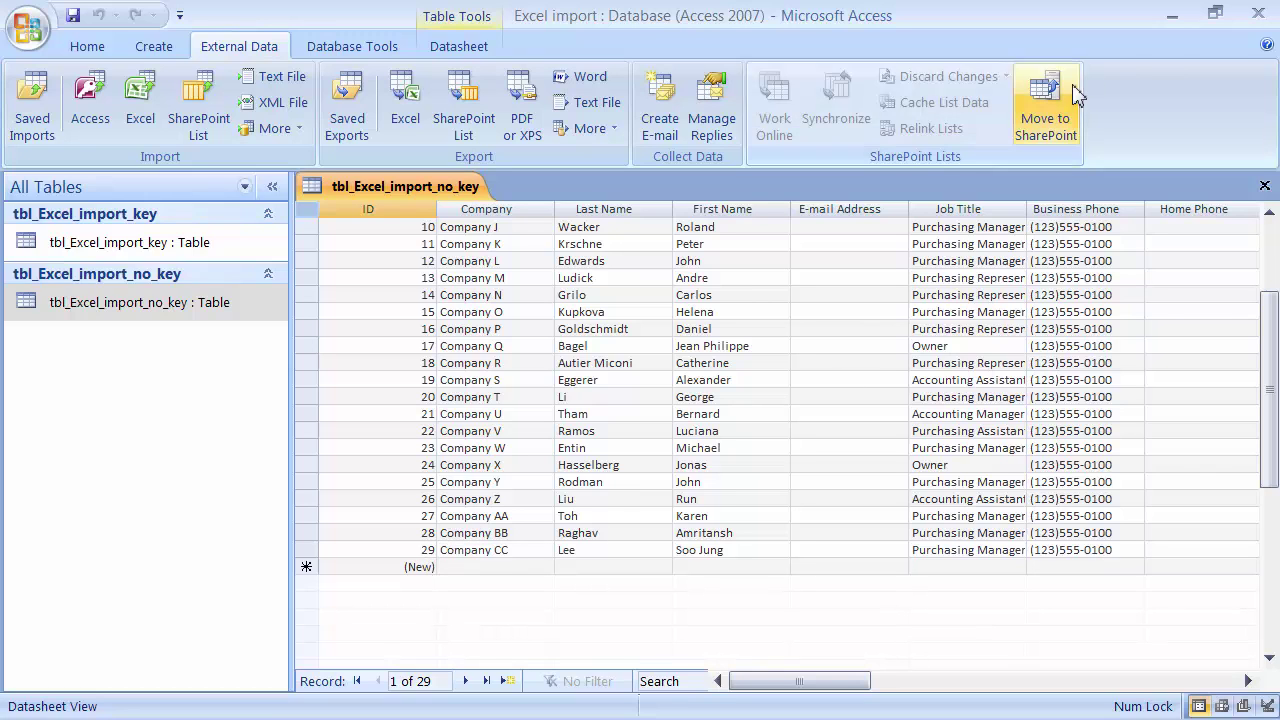
Restore the Access window to a smaller size and open the workbook Sheet For export.xlsx from the desktop
click(1215, 14)
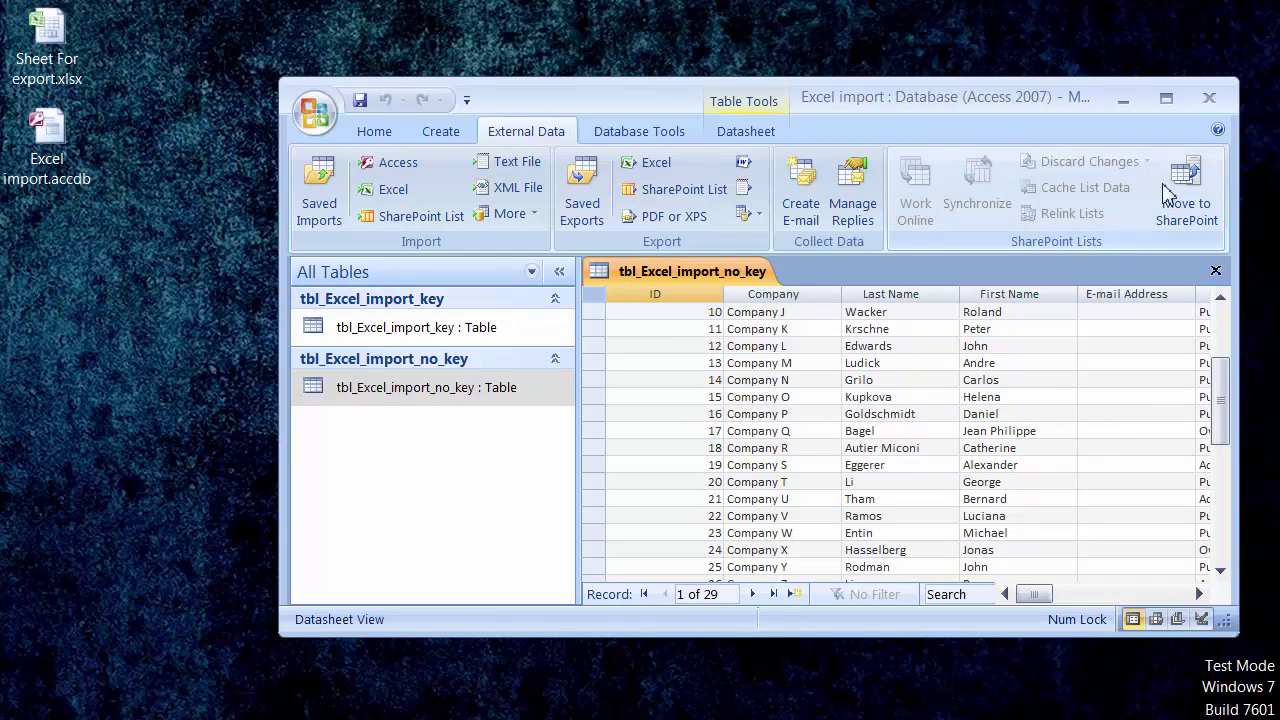
drag(1225, 395, 1222, 368)
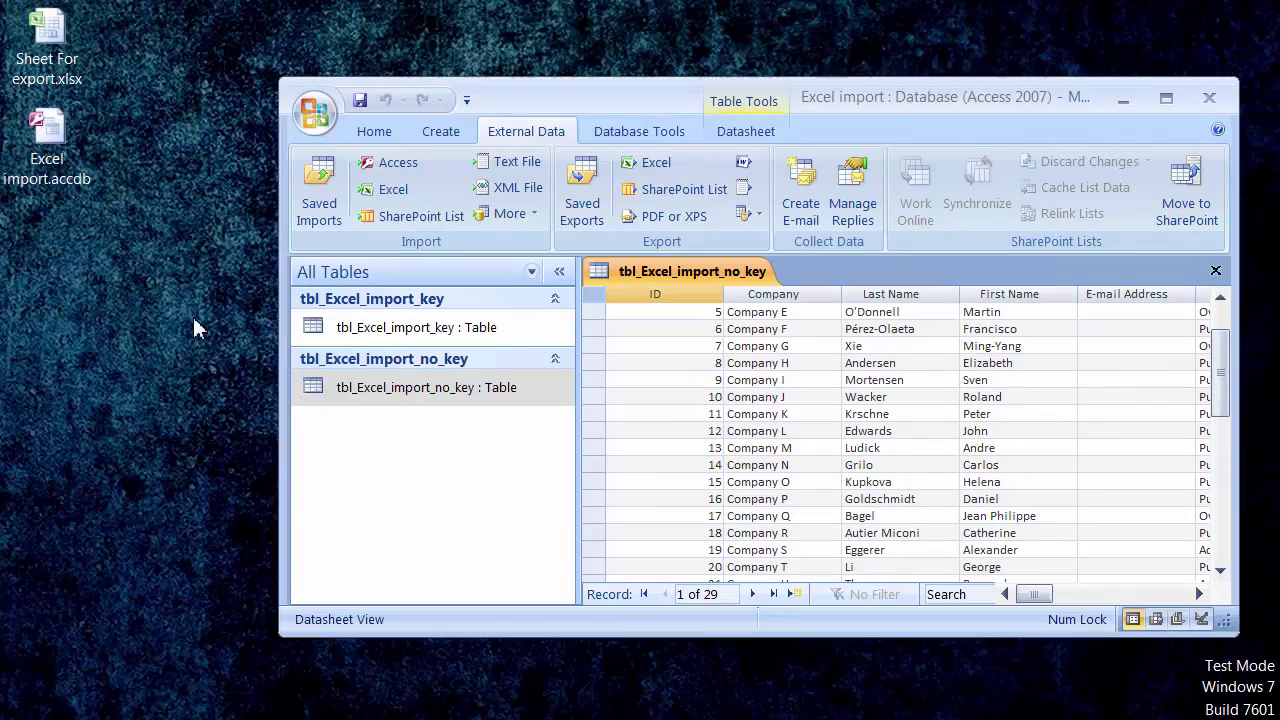
double_click(47, 40)
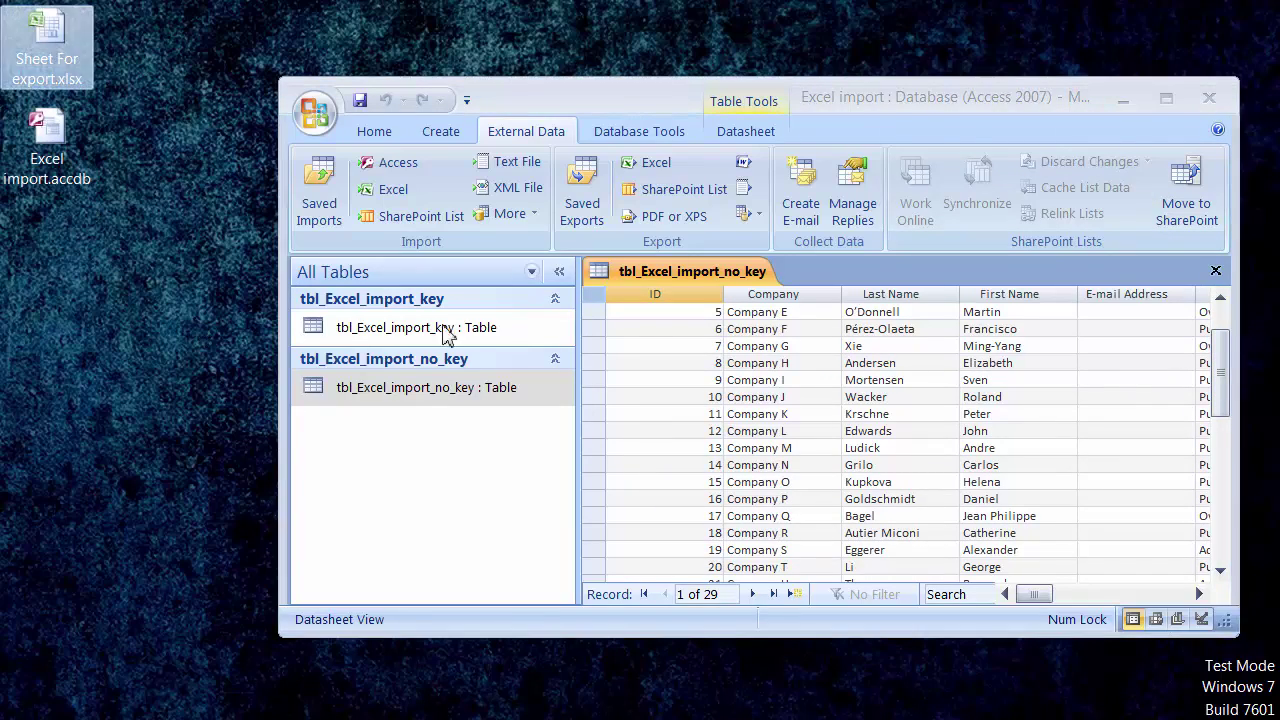
Copy the last six records, Company X to Company CC, in cells A25 to Q30 of Sheet1
scroll(280, 557, down, 3)
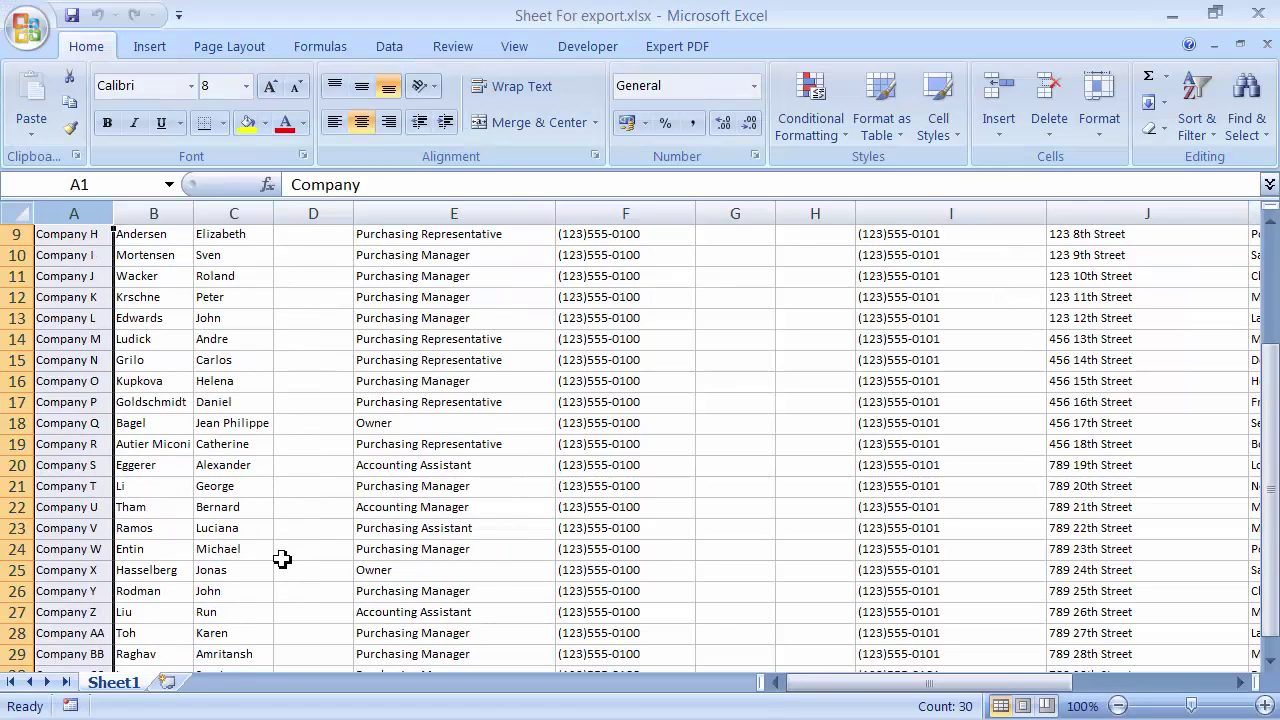
click(280, 570)
scroll(265, 580, down, 2)
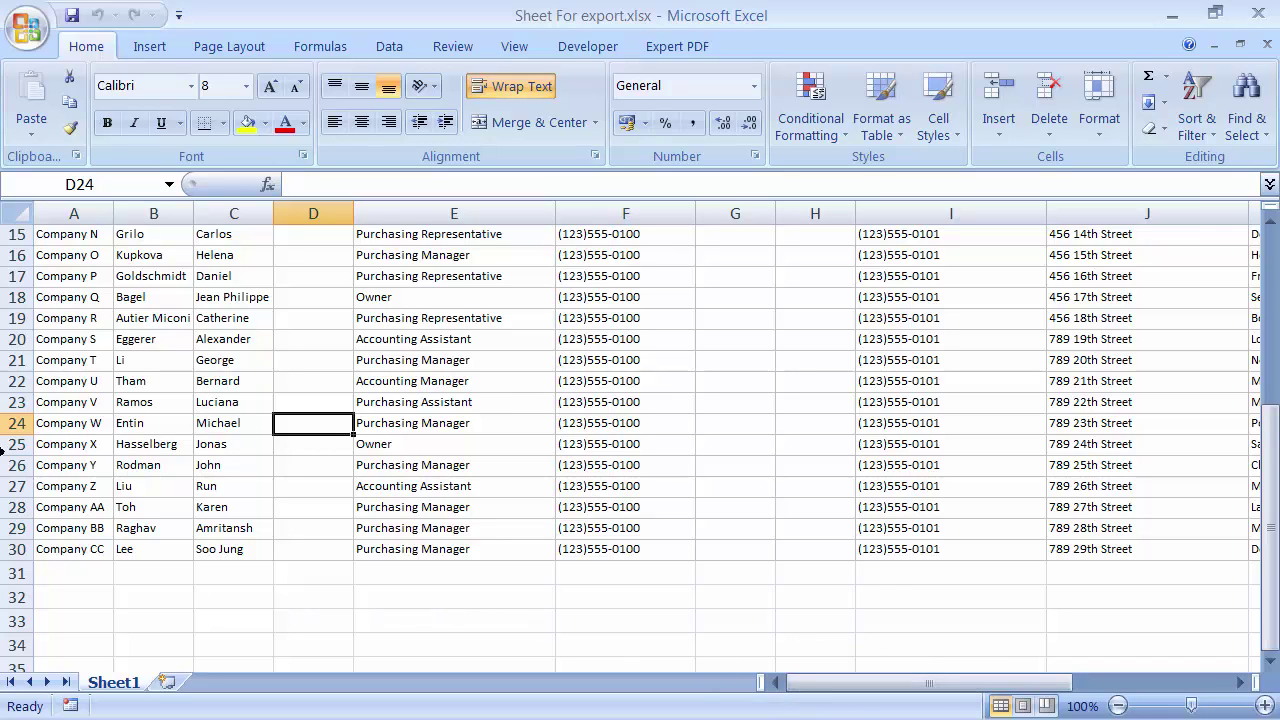
click(55, 446)
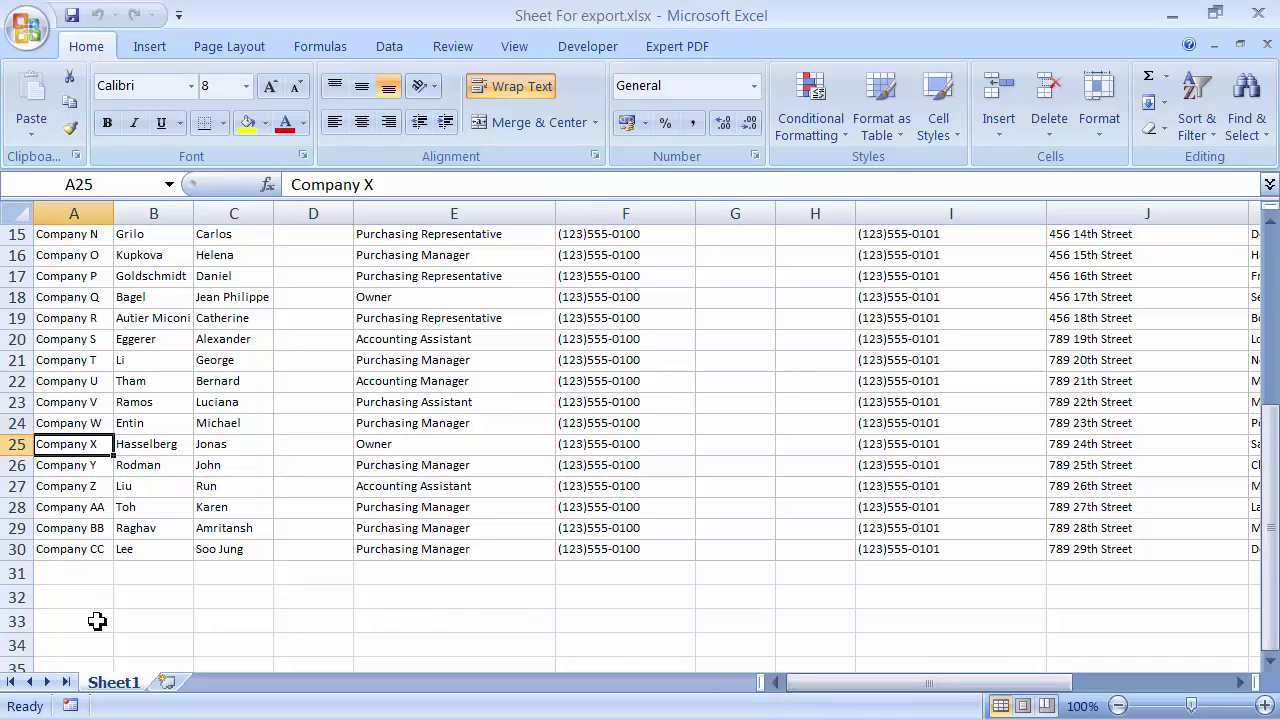
key(shift+Down)
key(shift+Down)
key(shift+Down)
key(shift+Down)
key(shift+Down)
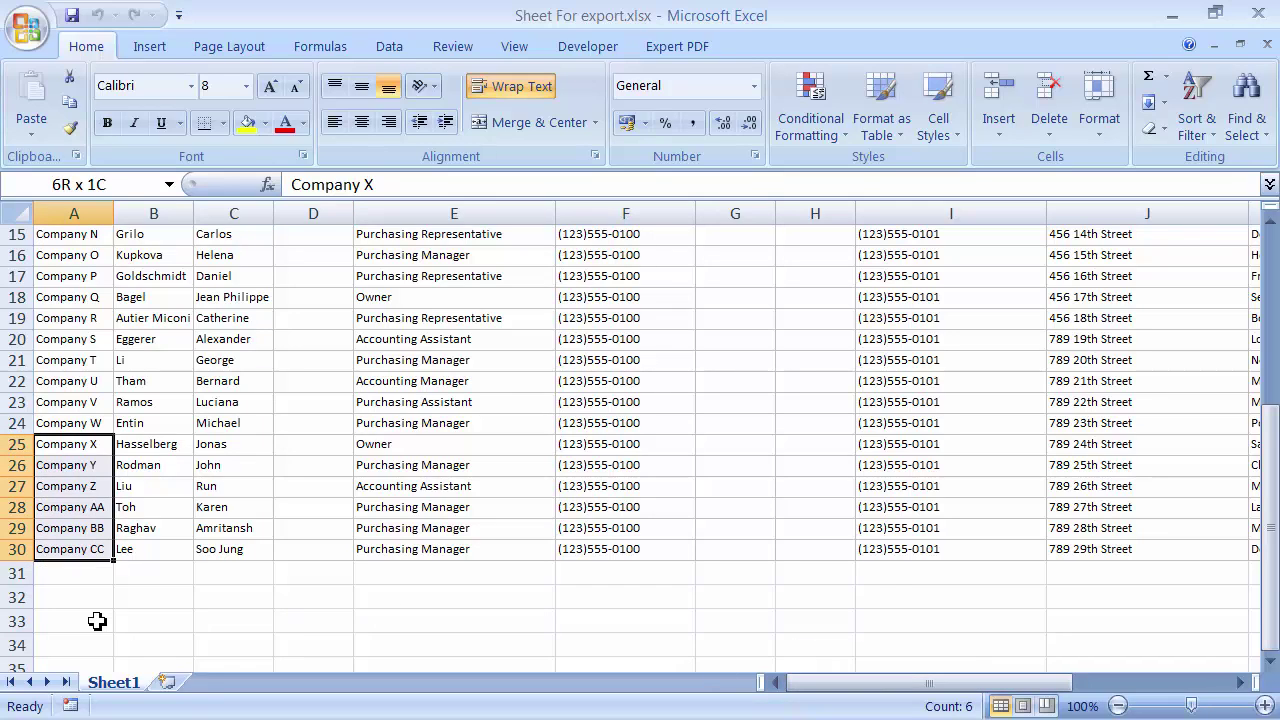
key(ctrl+shift+End)
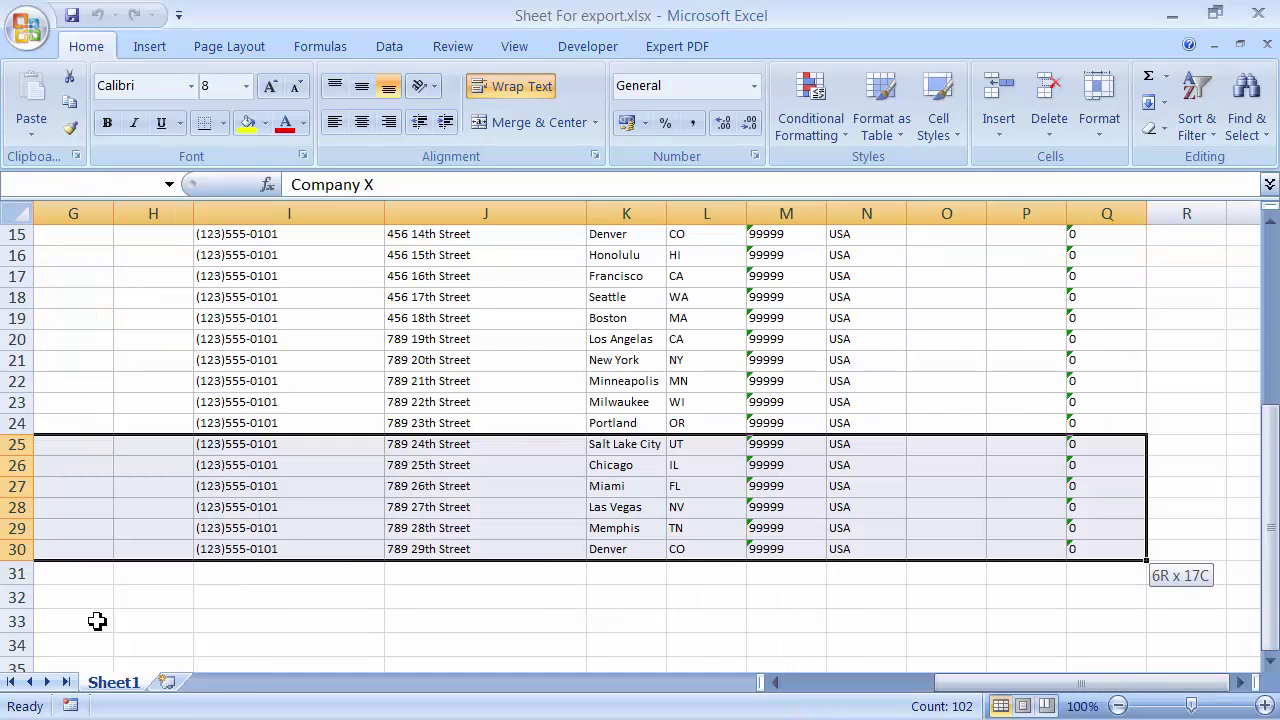
key(ctrl+c)
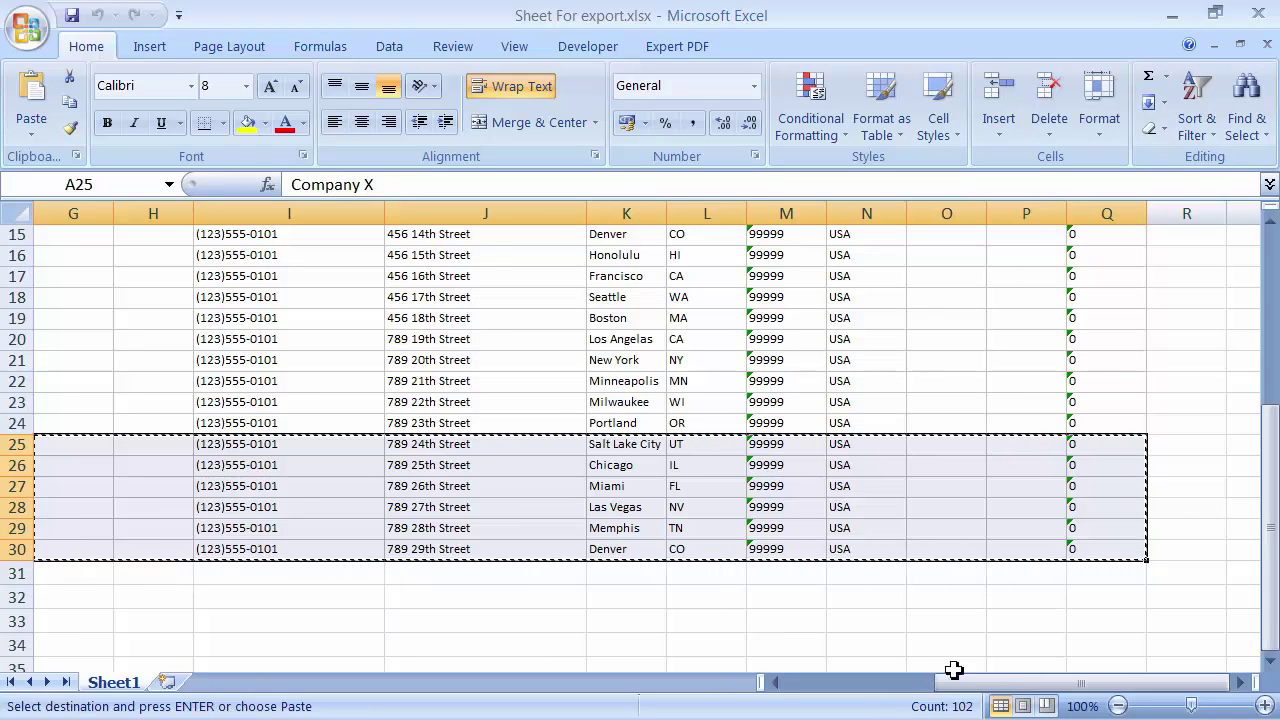
drag(1003, 690, 840, 690)
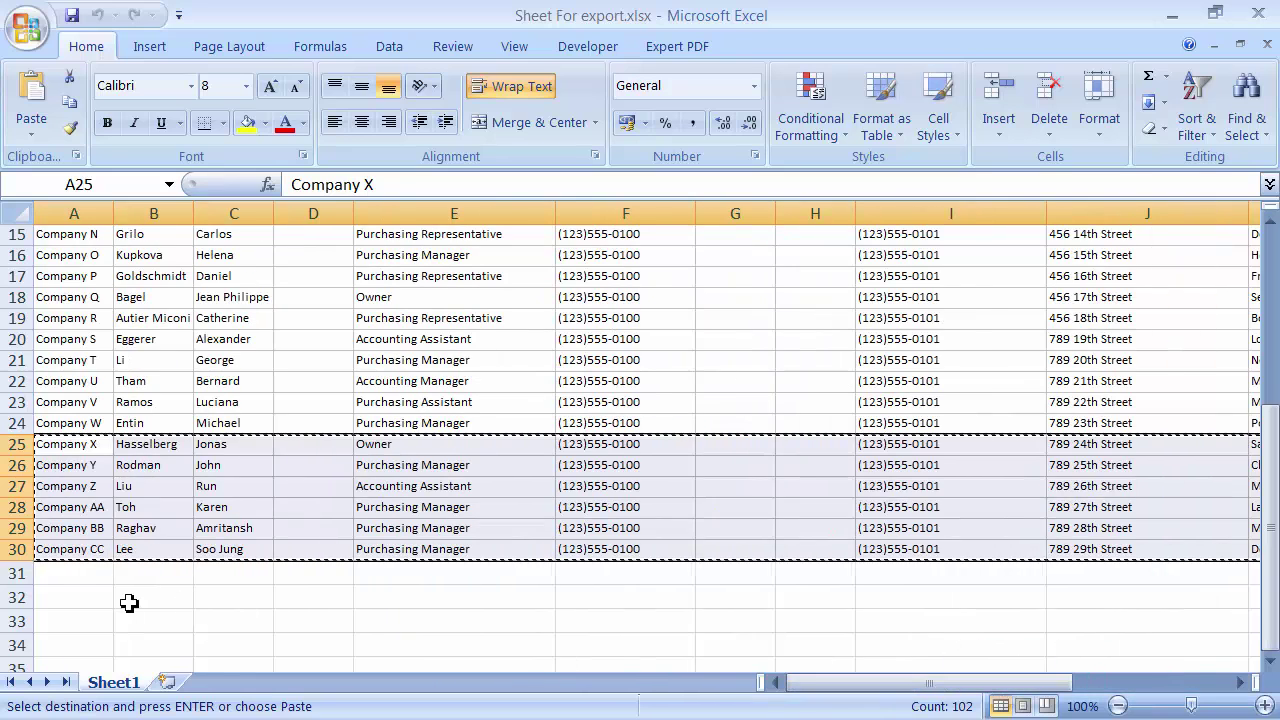
Switch back to Access, maximize it and paste the six copied records into the new-record row of tbl_Excel_import_no_key, accepting the paste
click(1174, 22)
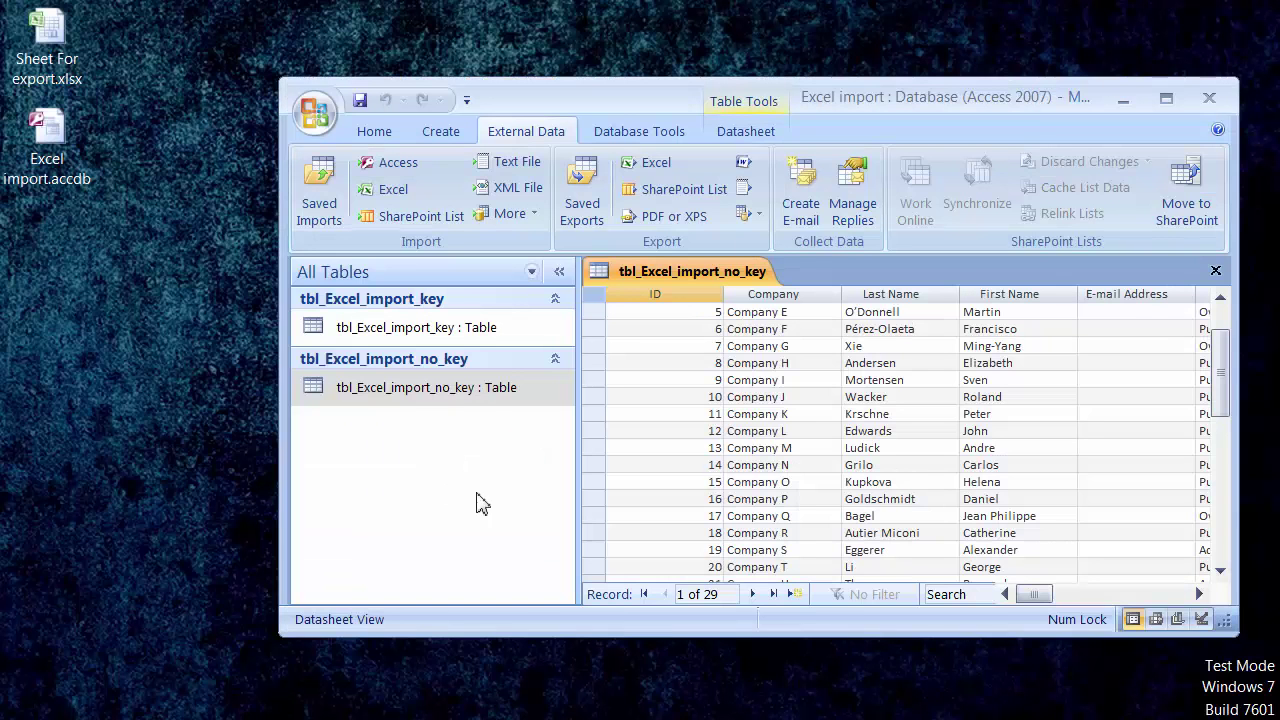
click(1160, 102)
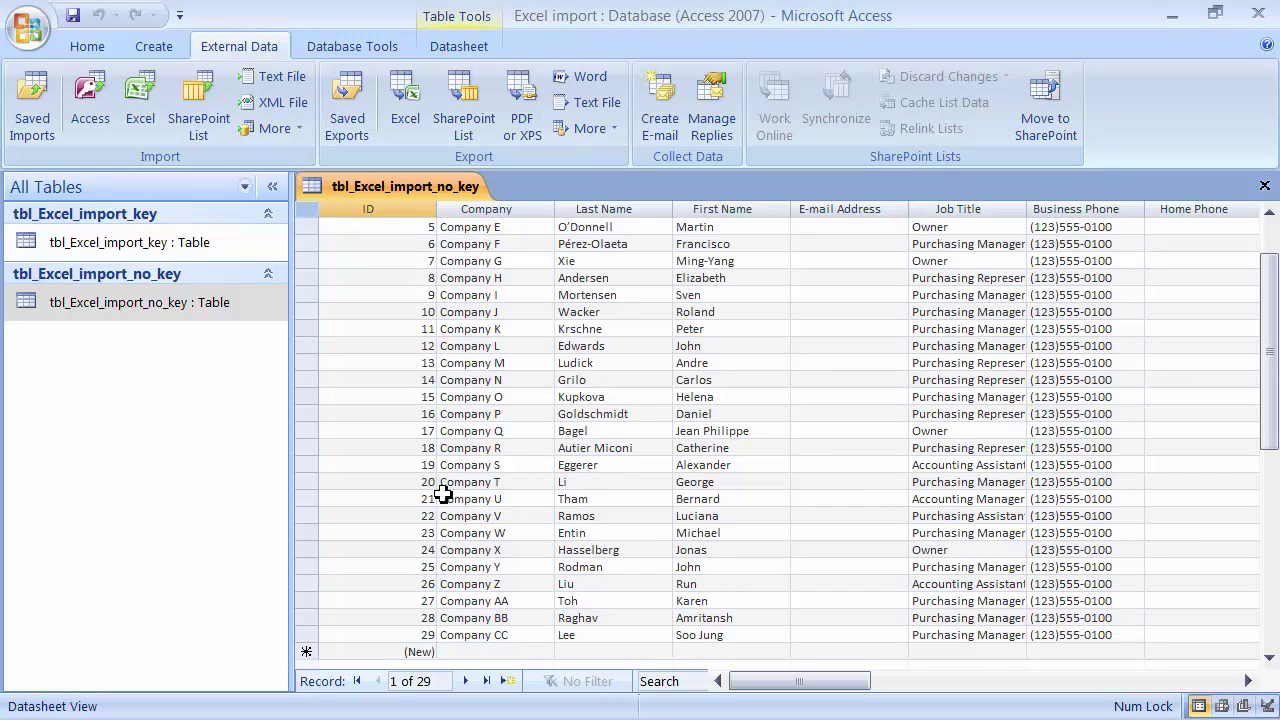
scroll(443, 493, down, 6)
click(307, 345)
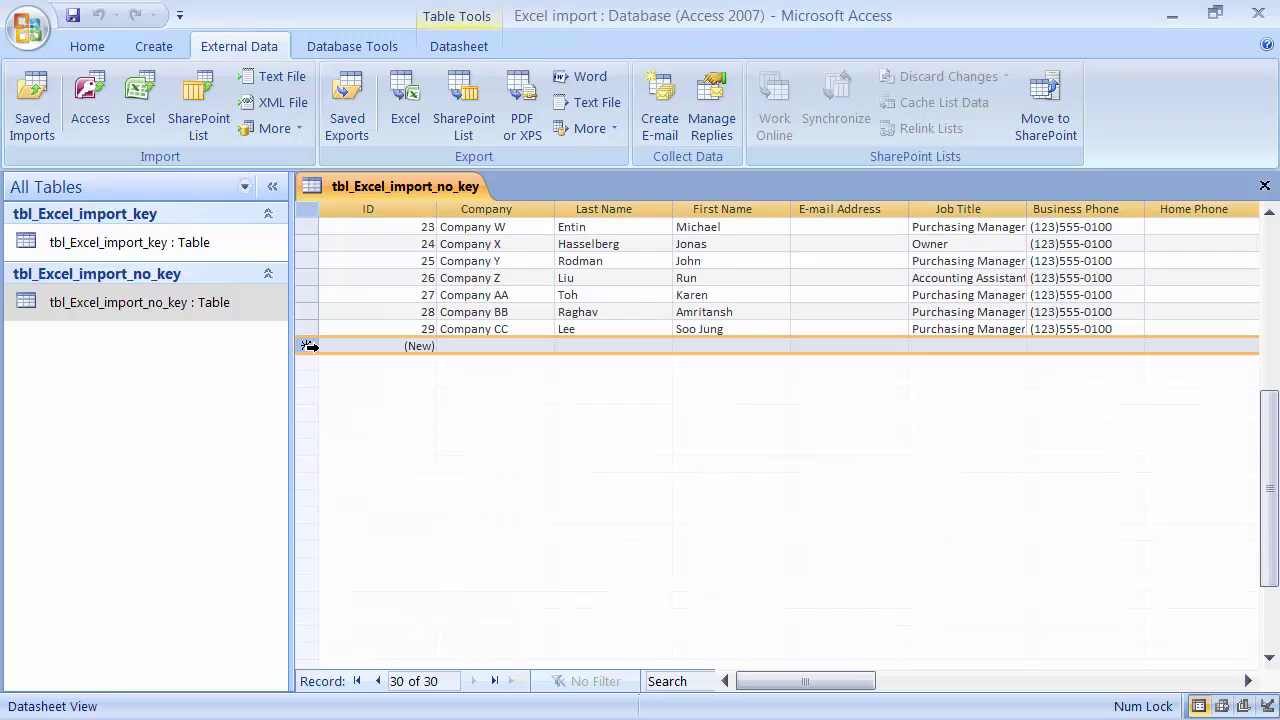
right_click(307, 345)
click(362, 471)
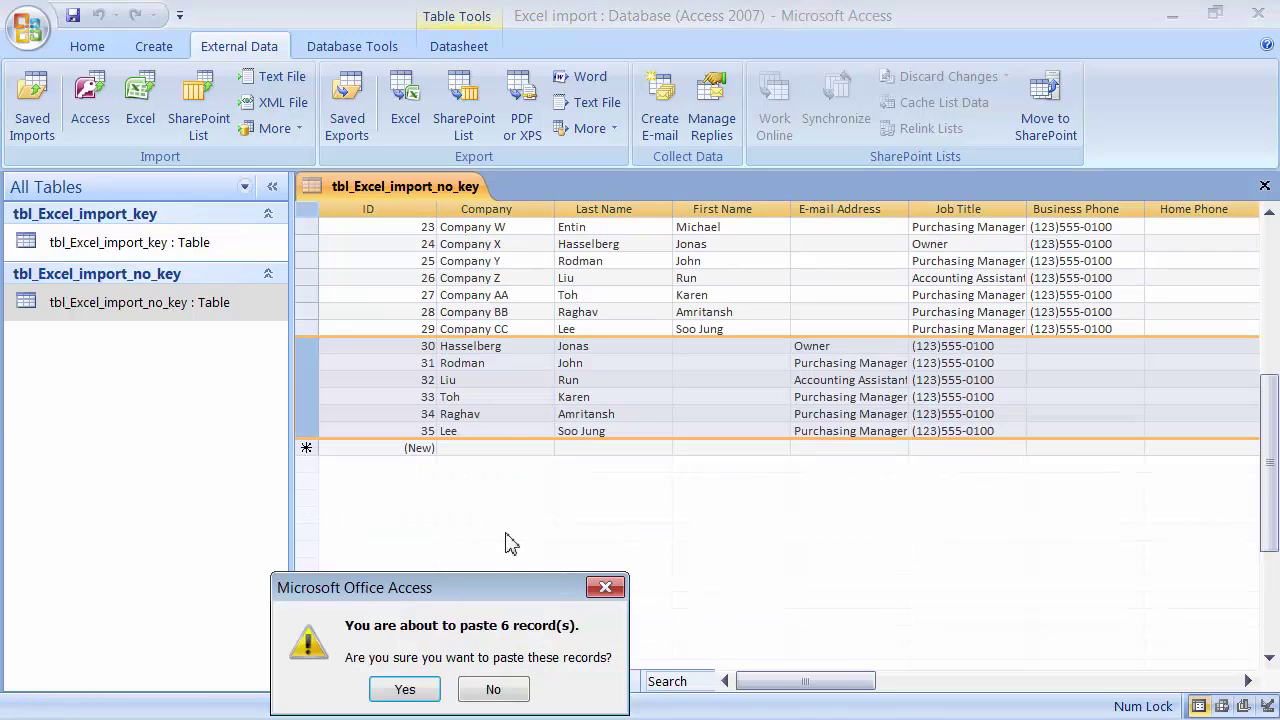
click(405, 690)
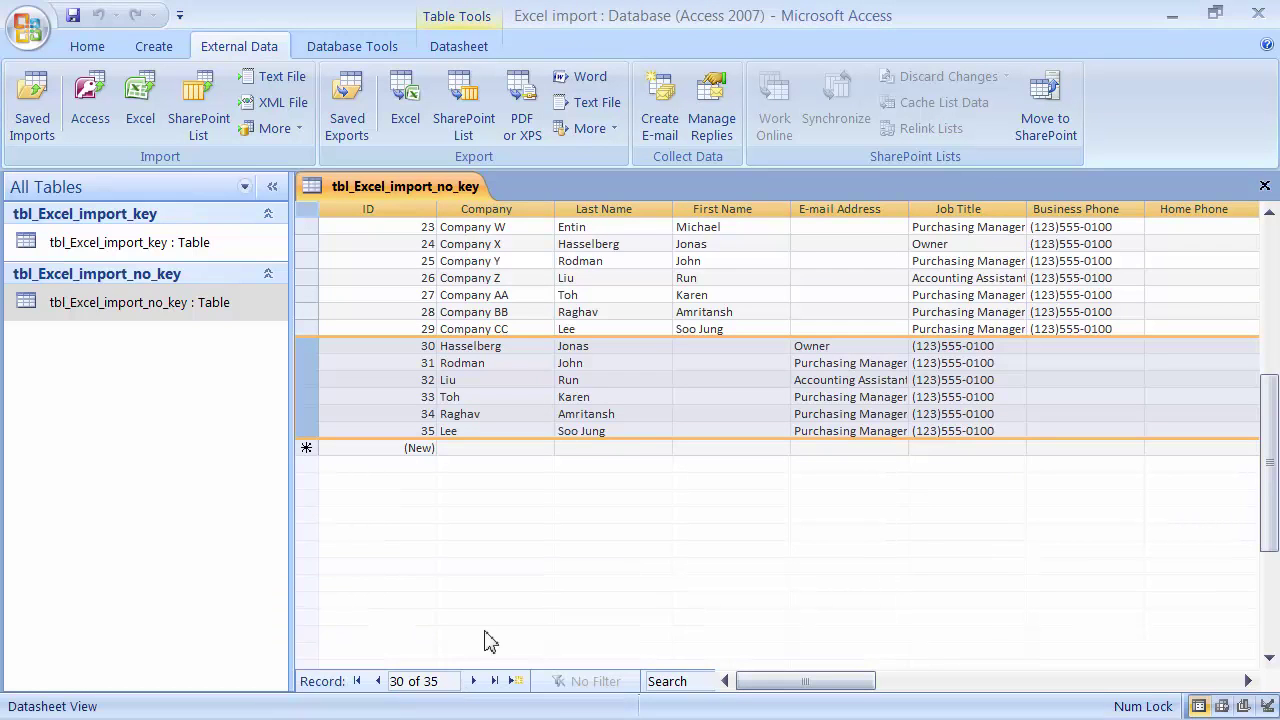
Compare the field alignment of the pasted records with IDs 30 to 35 against the earlier records
scroll(534, 451, up, 2)
scroll(527, 448, down, 1)
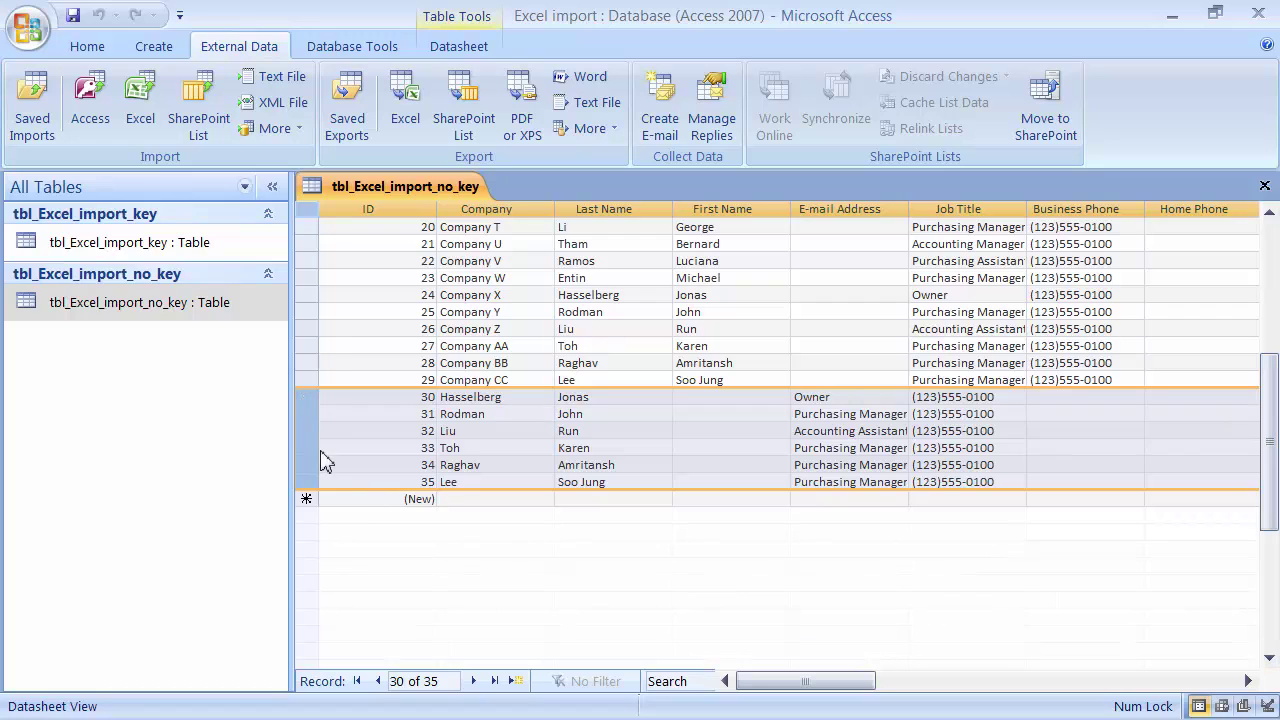
click(349, 347)
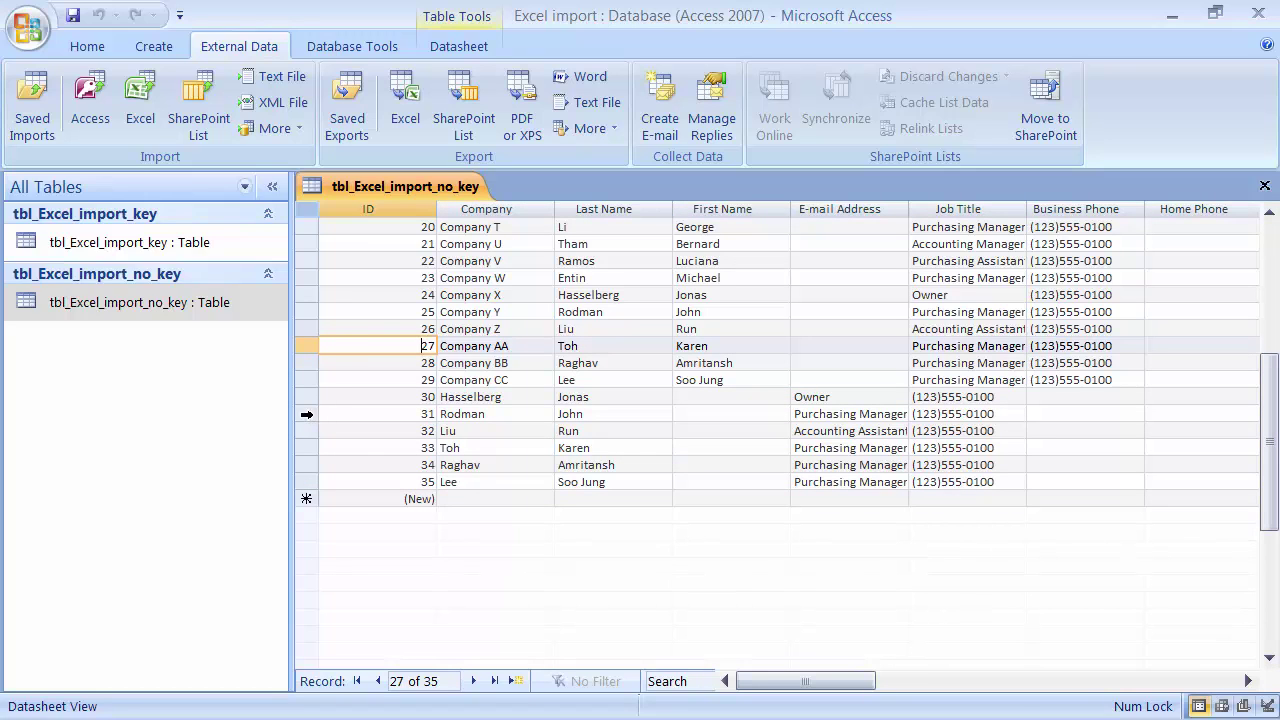
Delete the six misaligned pasted records with IDs 30 to 35 from tbl_Excel_import_no_key, accepting the deletion
drag(312, 400, 337, 486)
key(Delete)
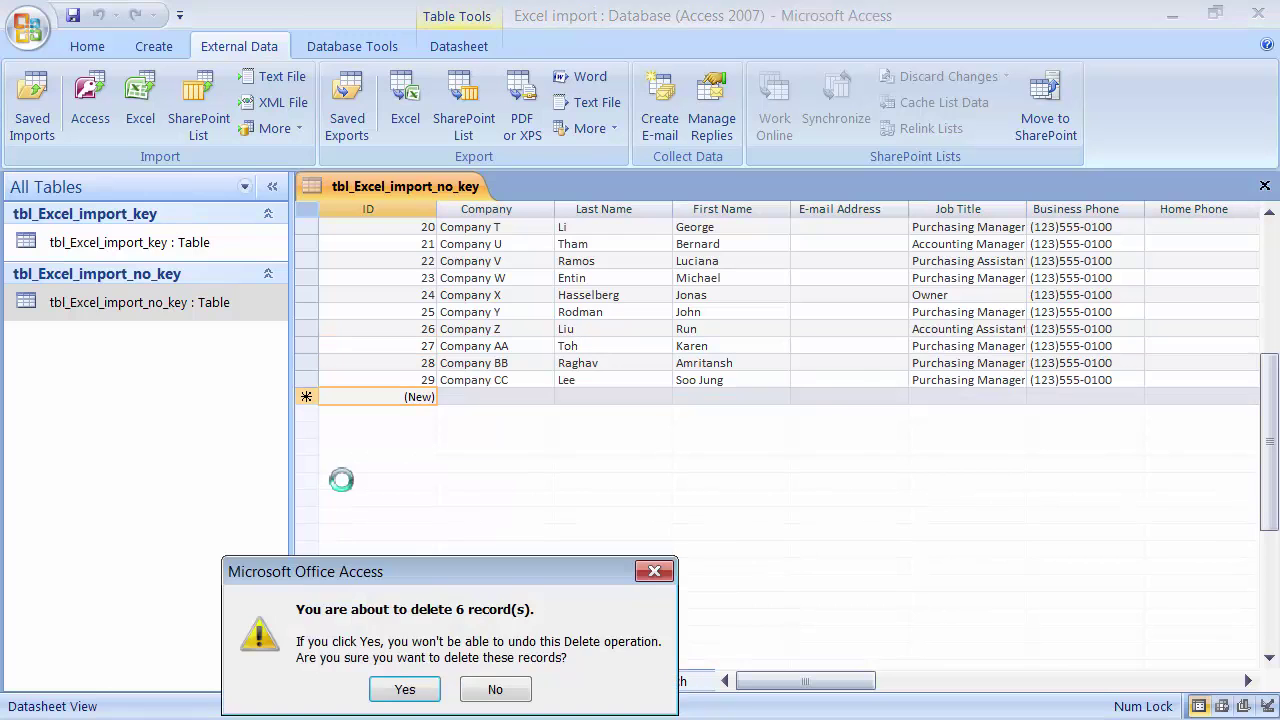
click(405, 689)
click(522, 363)
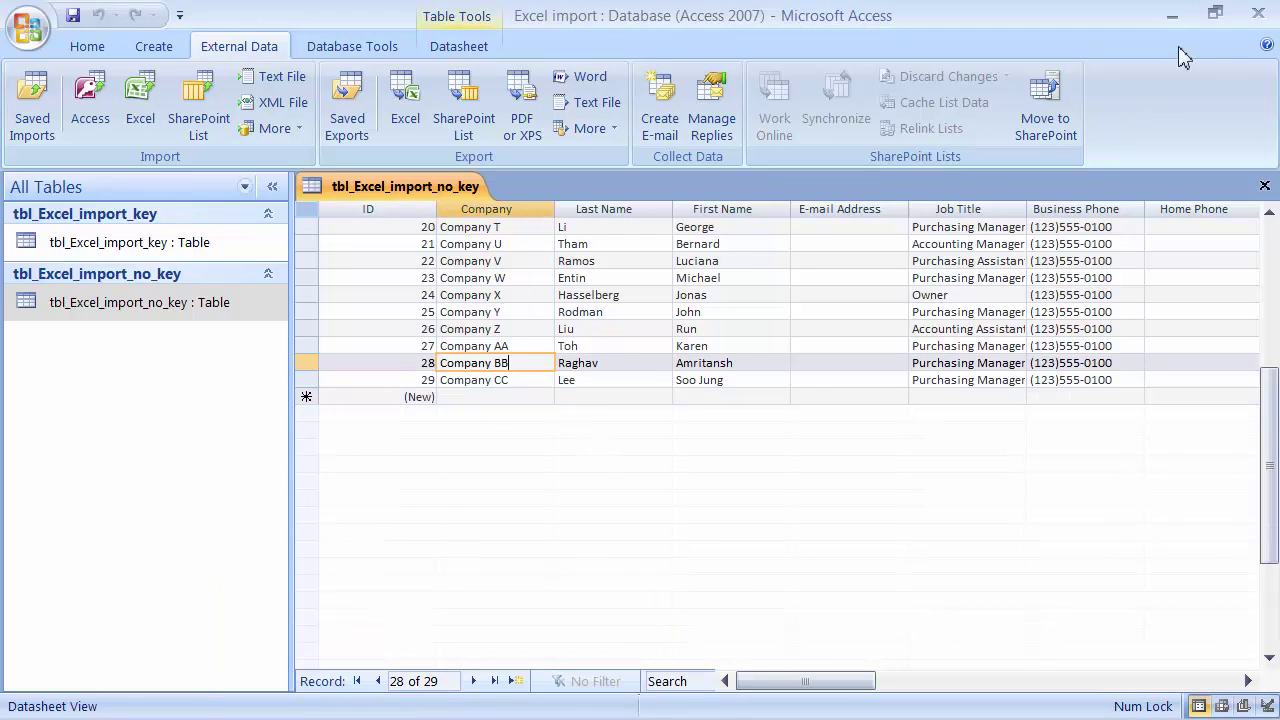
Restore the Access window to a smaller size and switch to the workbook Sheet For export.xlsx from the desktop
click(1214, 13)
drag(551, 100, 517, 86)
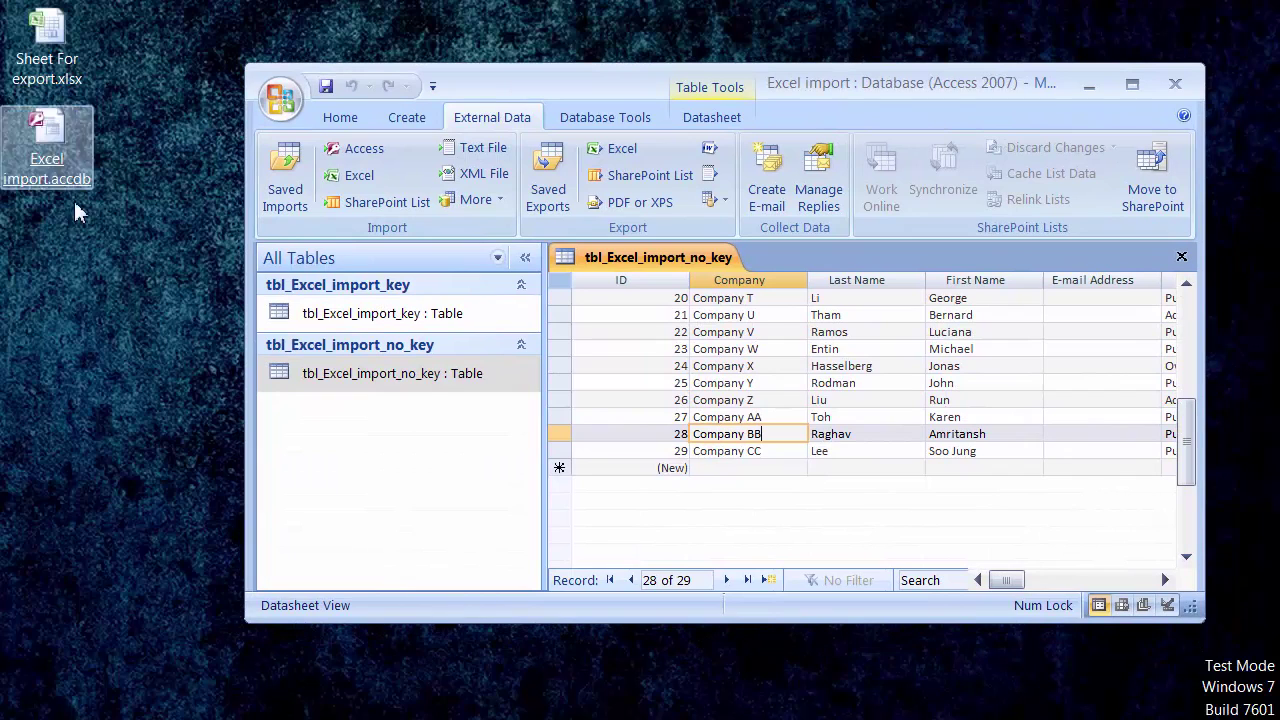
double_click(55, 45)
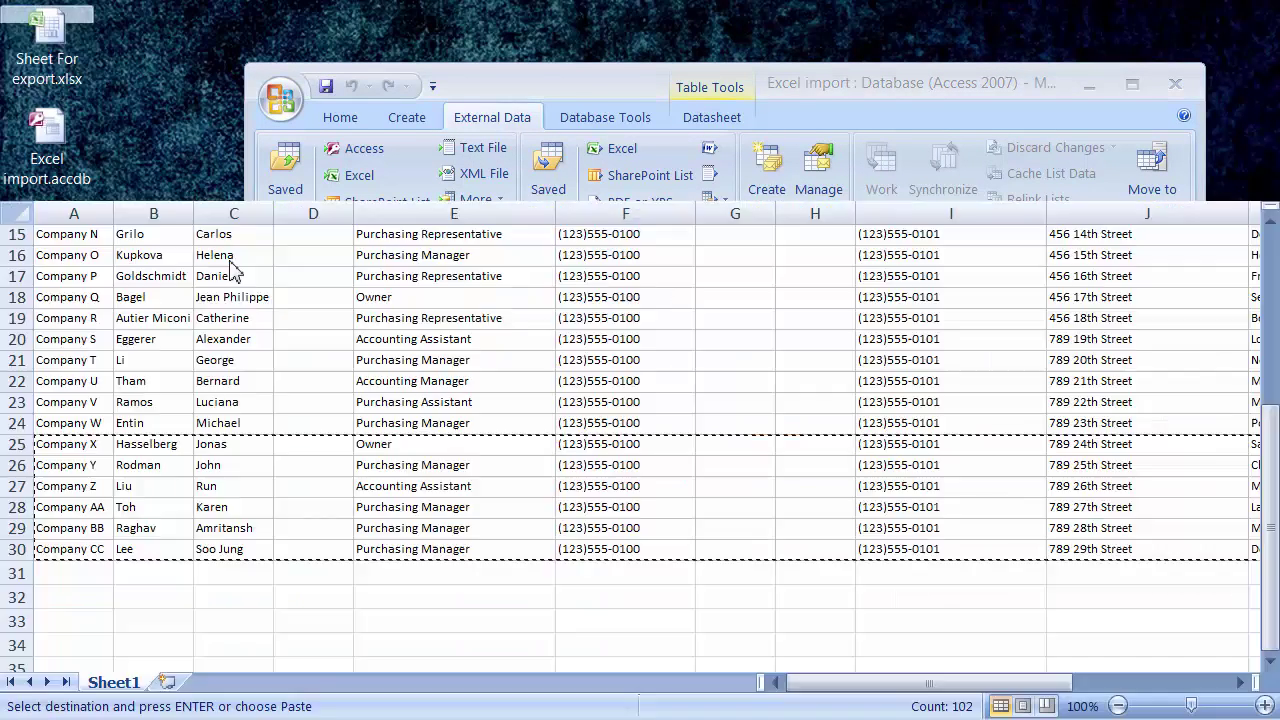
Insert an empty column before the Company column in Sheet1 to stand in for the table's ID field
click(71, 212)
right_click(71, 212)
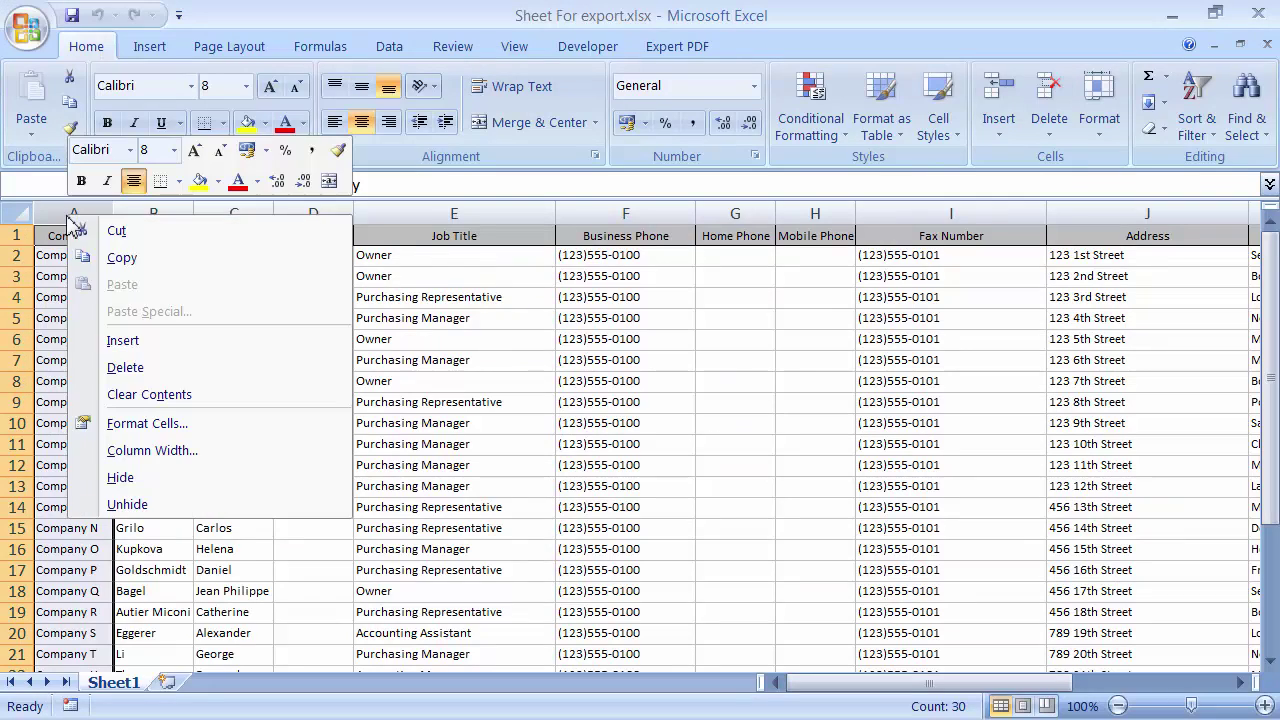
click(124, 340)
click(90, 385)
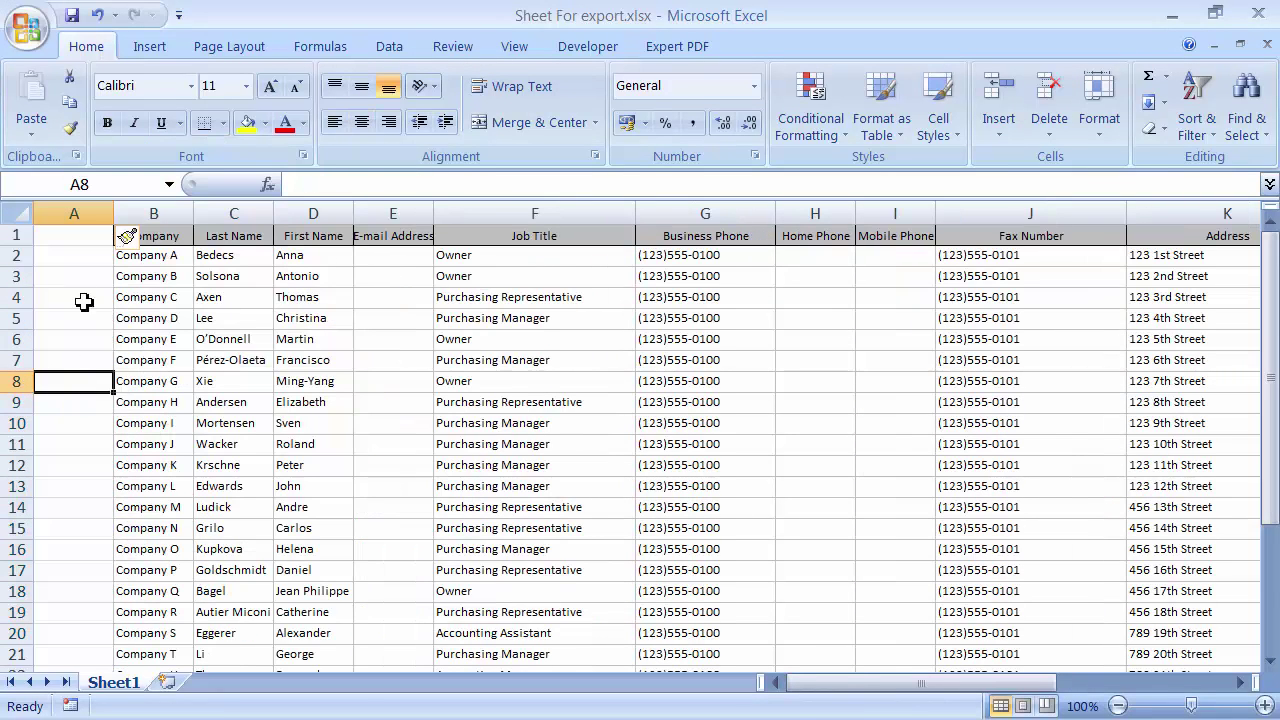
click(78, 268)
click(74, 236)
click(71, 257)
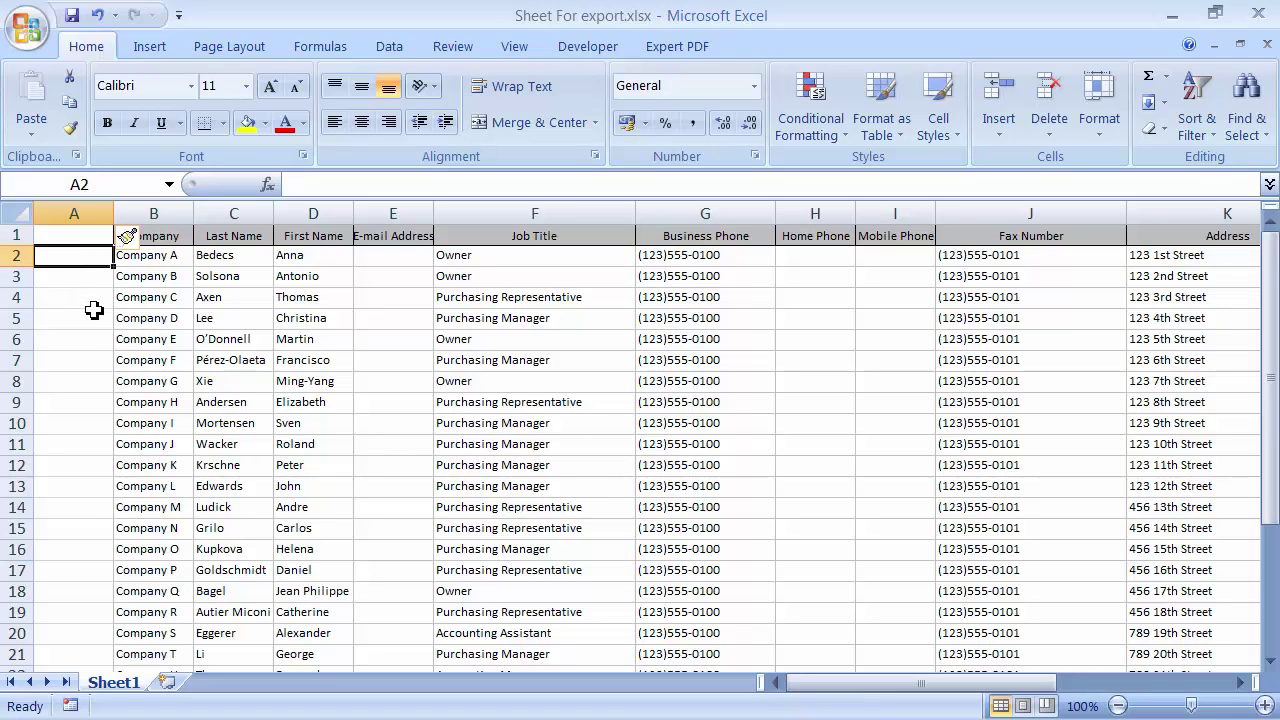
Copy the records Company X to Company CC together with the empty first column, cells A25 to R30
scroll(93, 311, down, 4)
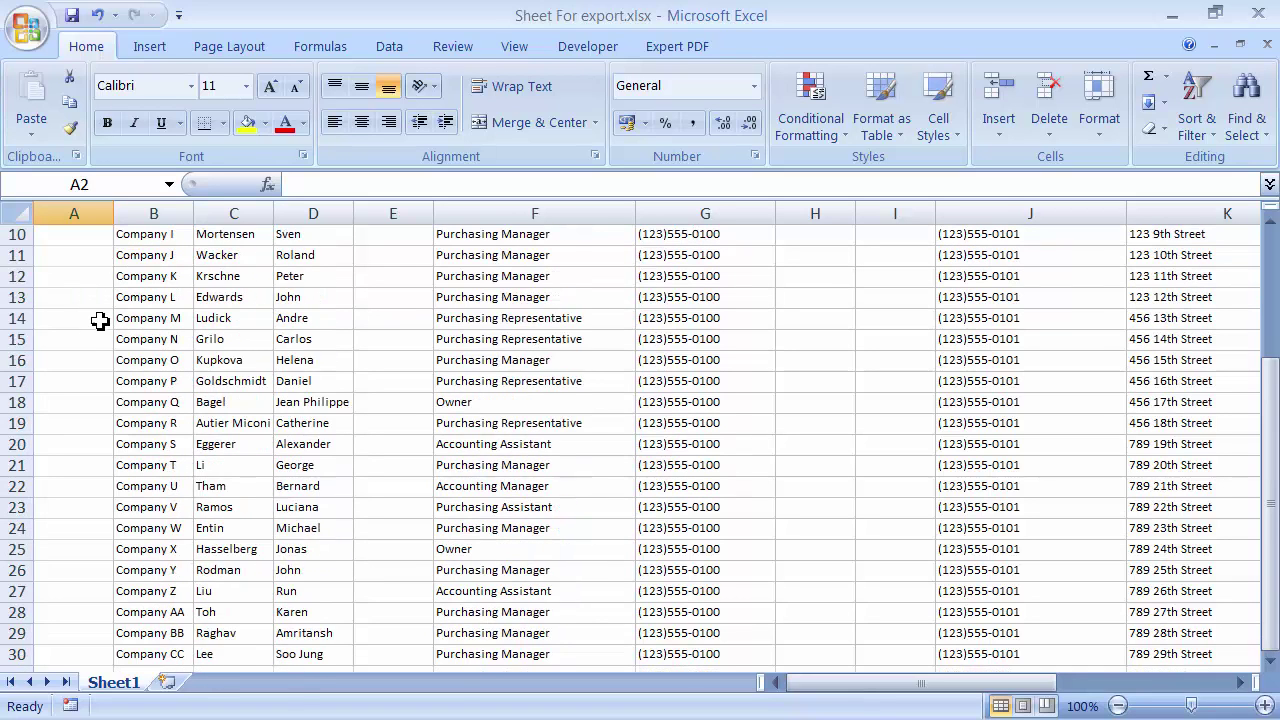
scroll(95, 375, down, 1)
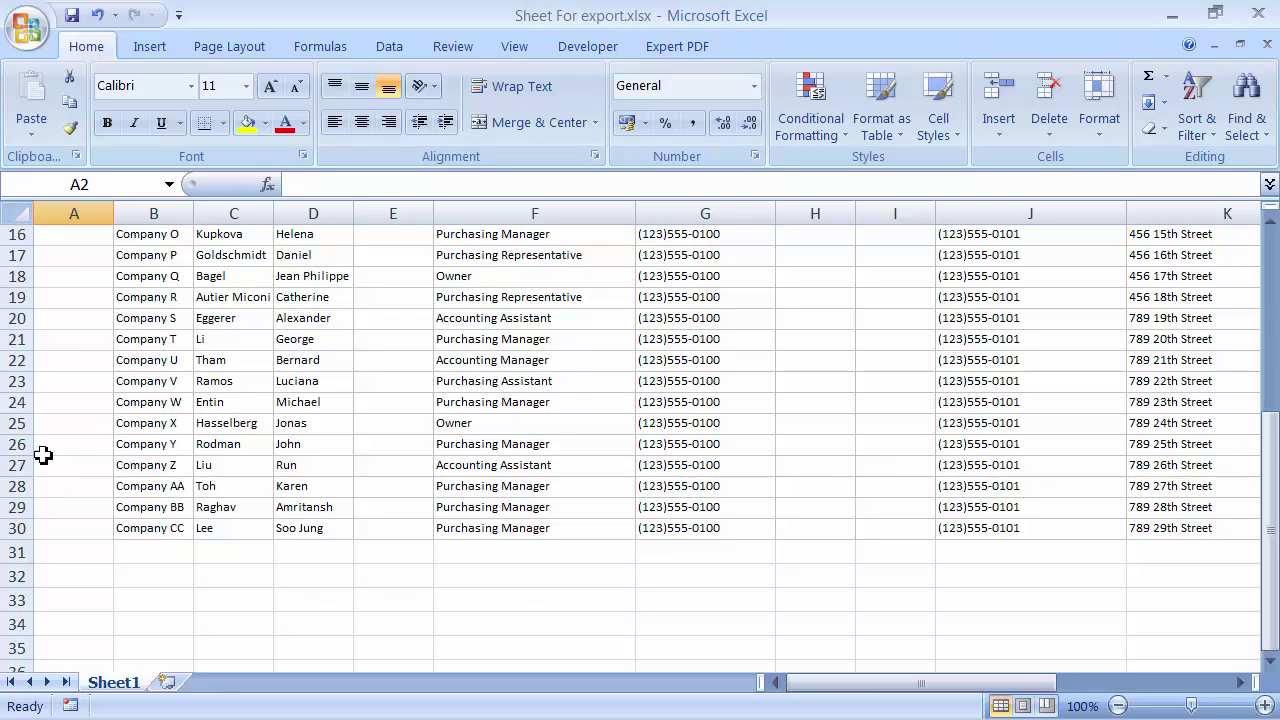
click(67, 430)
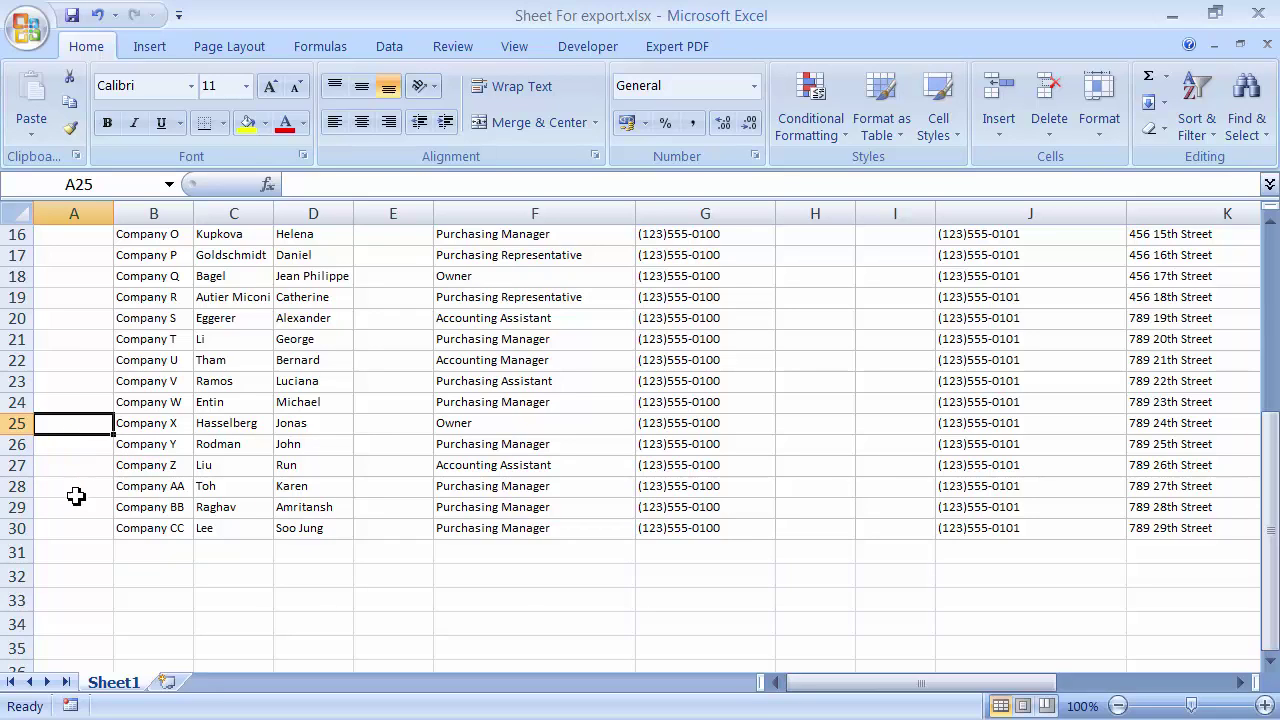
key(shift+Down)
key(shift+Down)
key(shift+Down)
key(shift+Down)
key(shift+Down)
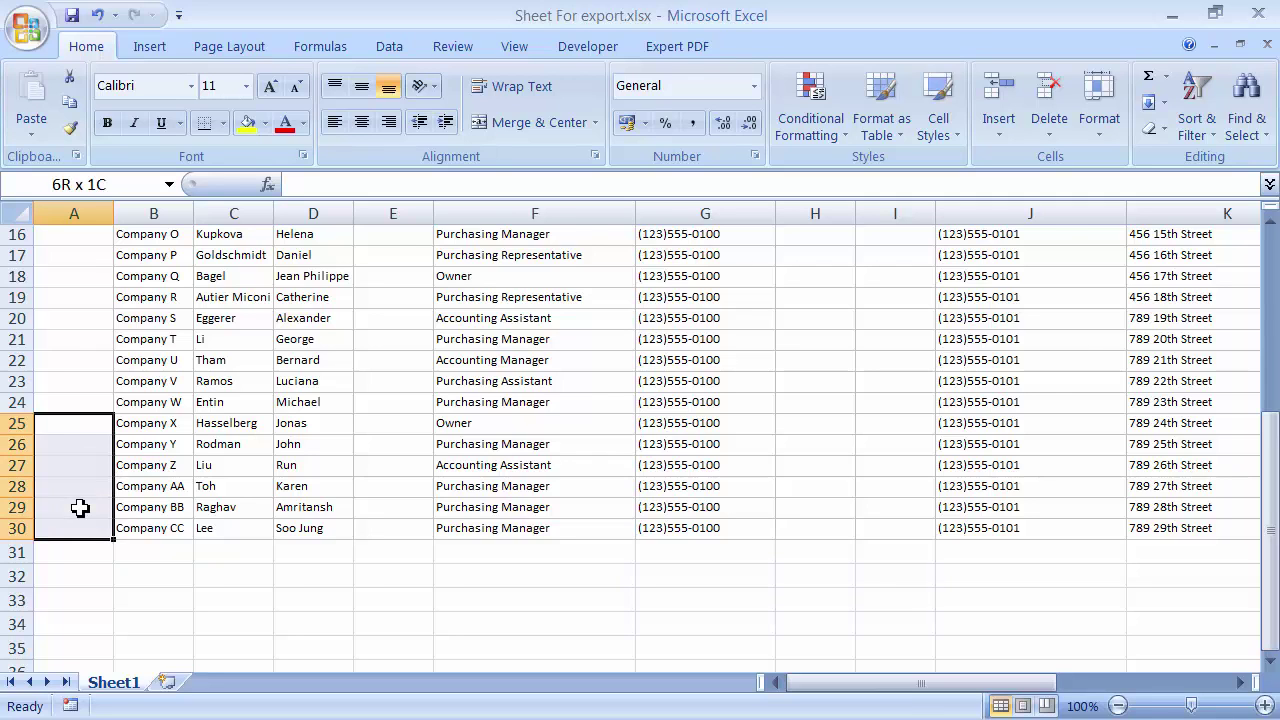
key(shift+Right)
key(ctrl+shift+End)
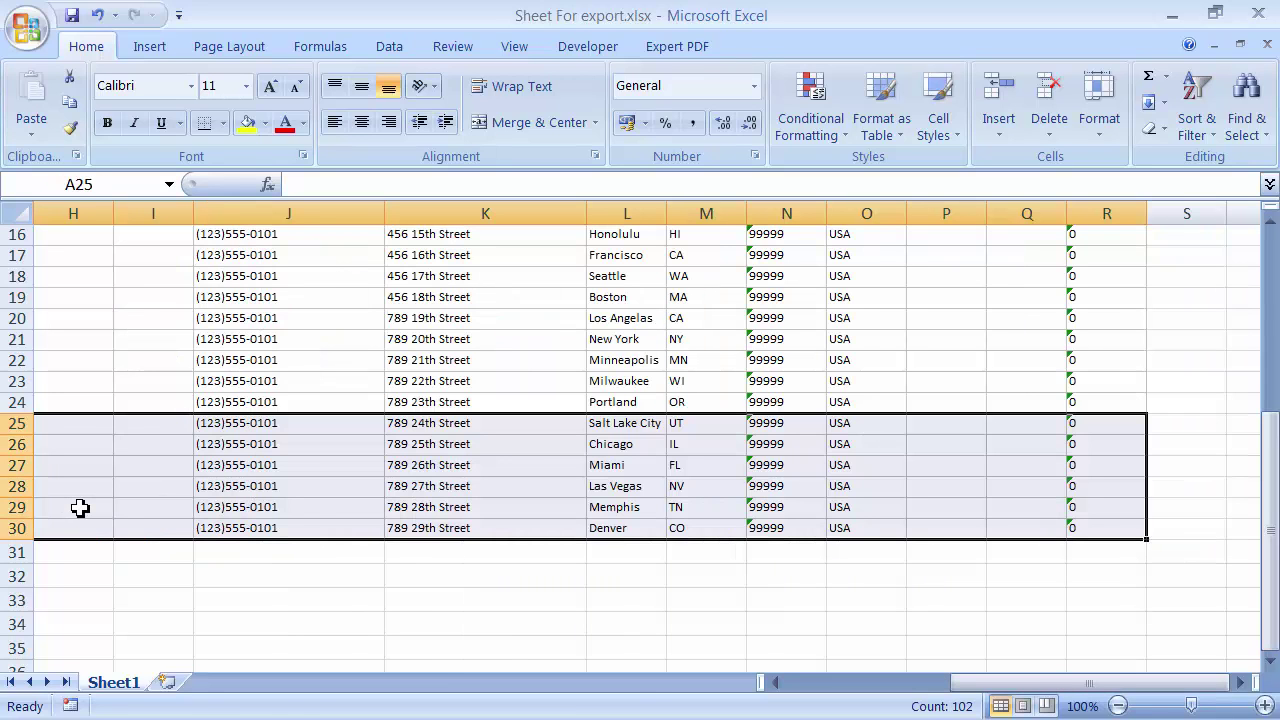
key(ctrl+c)
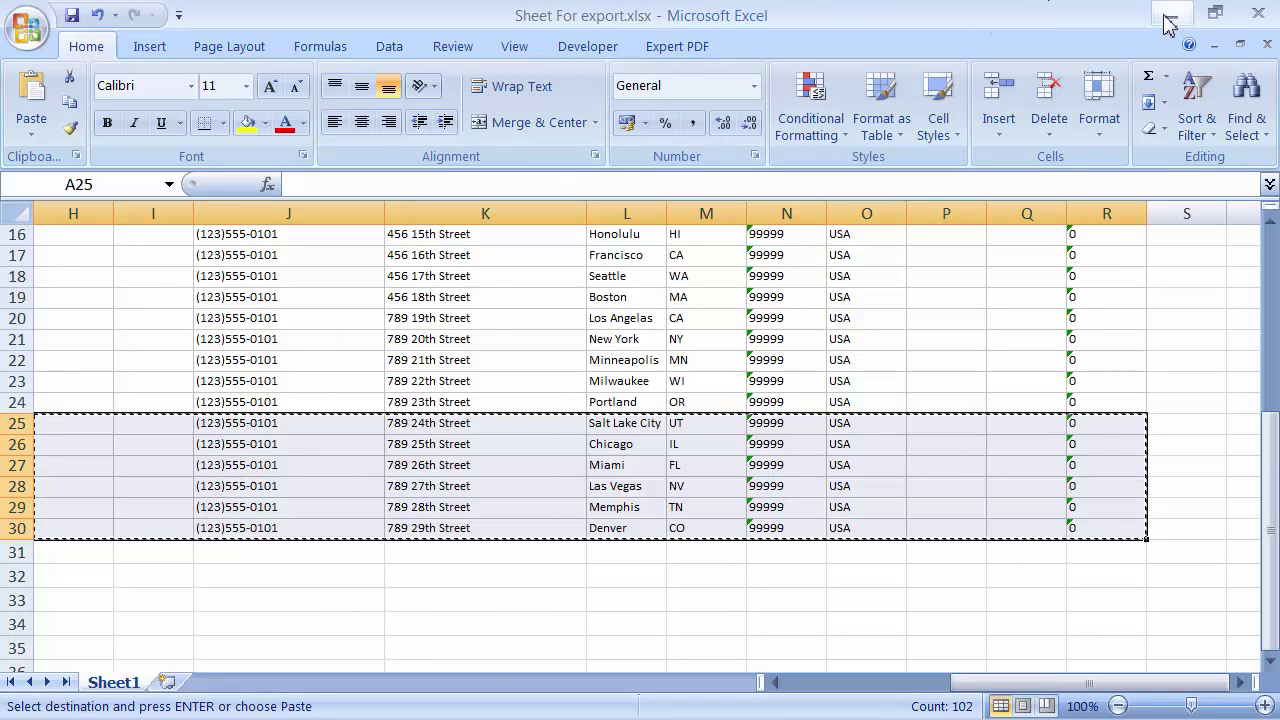
Switch back to Access, maximize it, paste the copied records into the new-record row of tbl_Excel_import_no_key and check their field alignment
click(1170, 25)
click(1123, 77)
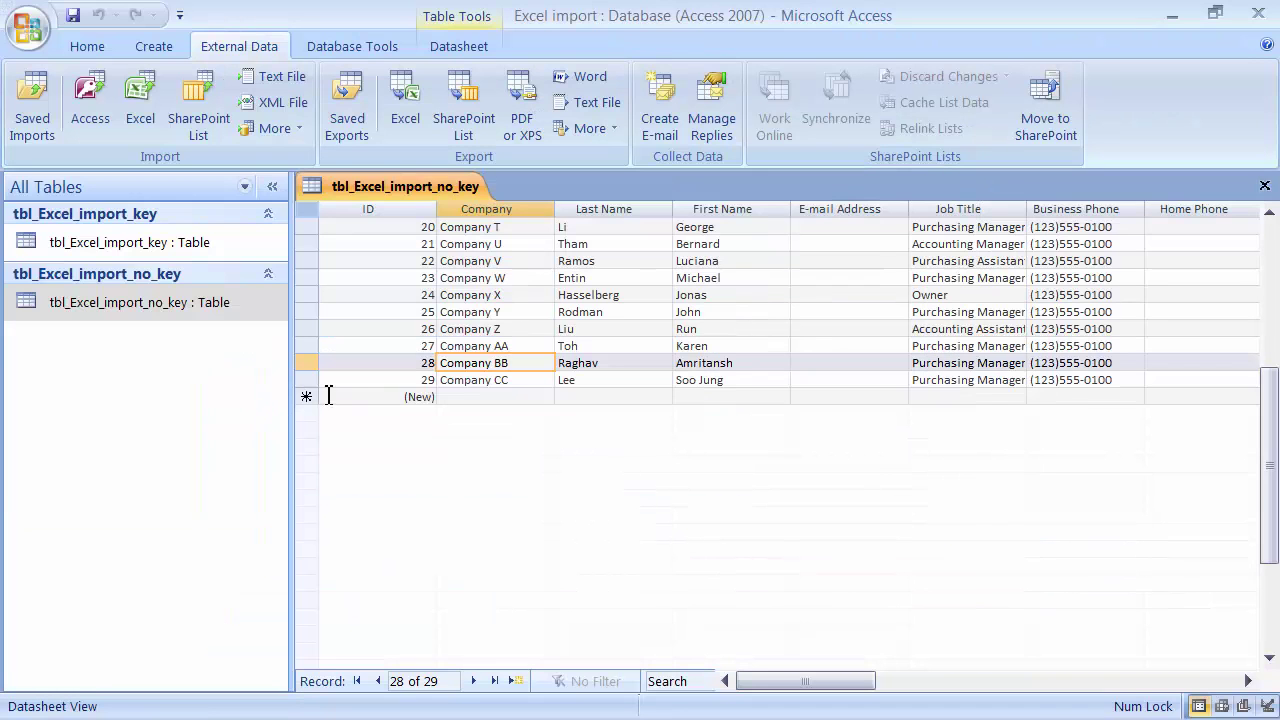
click(308, 398)
right_click(308, 398)
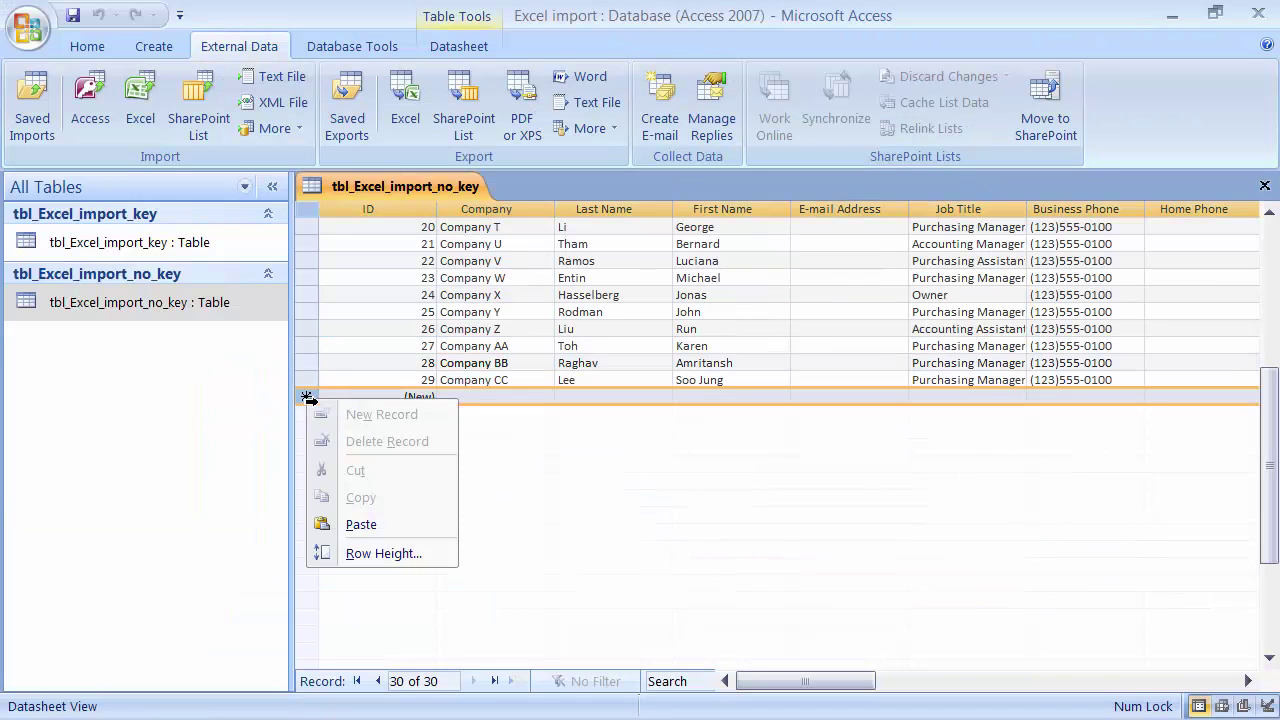
click(358, 523)
click(404, 689)
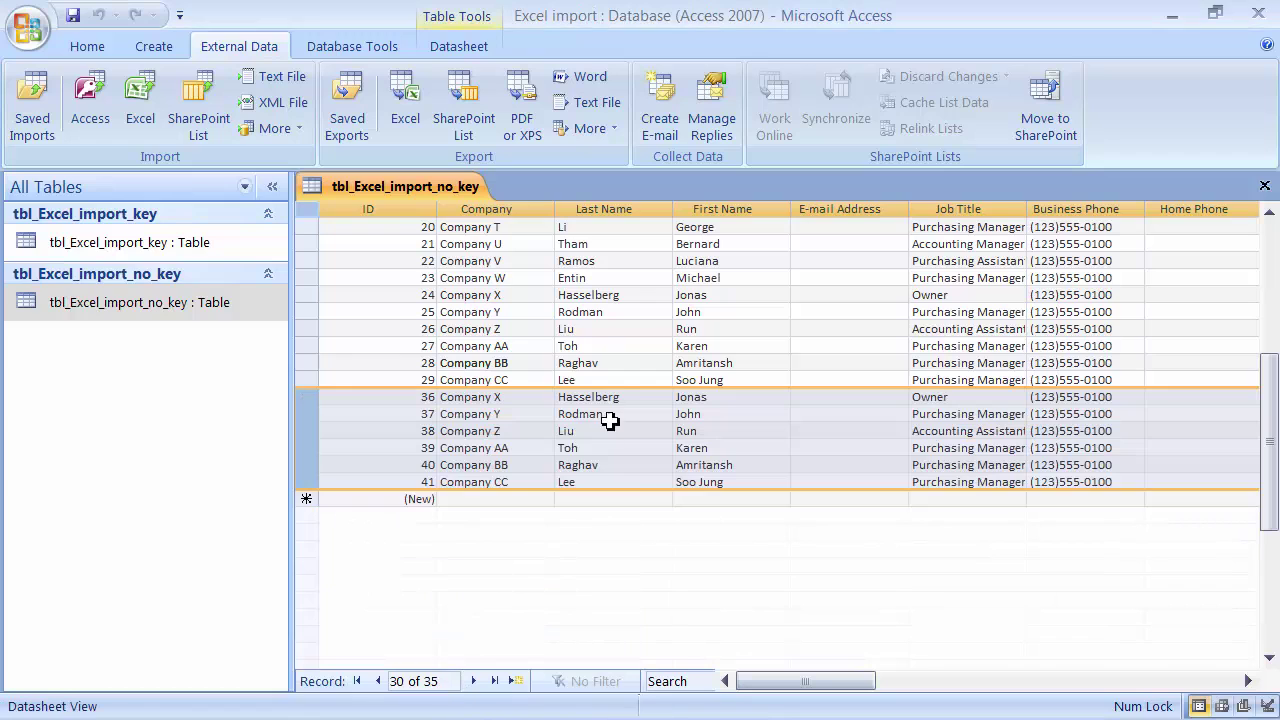
click(620, 380)
drag(651, 321, 651, 312)
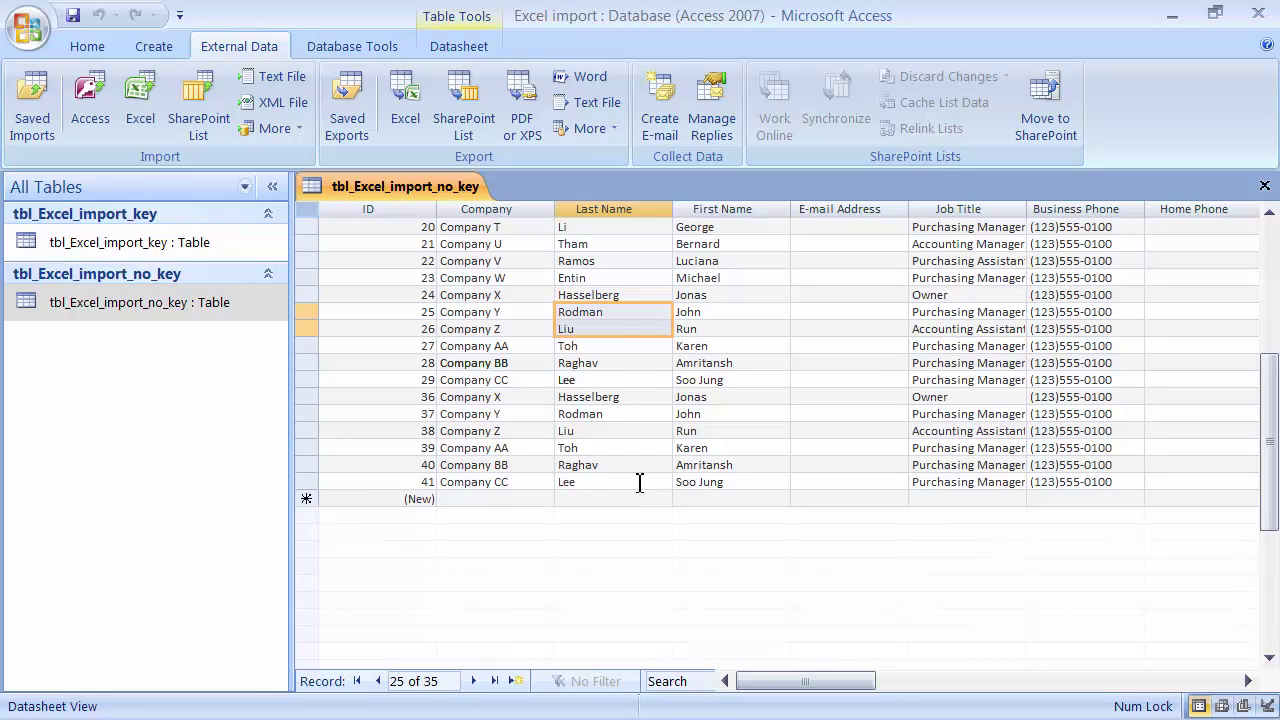
click(650, 311)
click(719, 312)
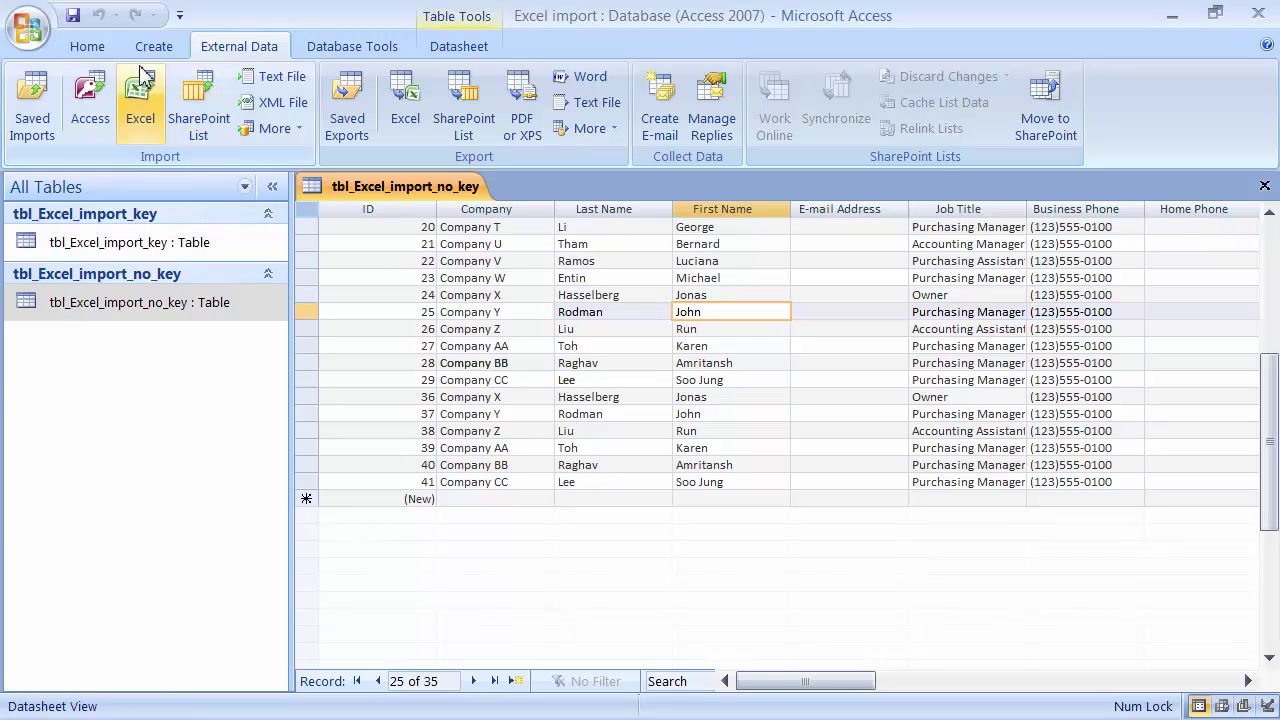
Create a new query in design view based on the table tbl_Excel_import_no_key
scroll(137, 80, up, 1)
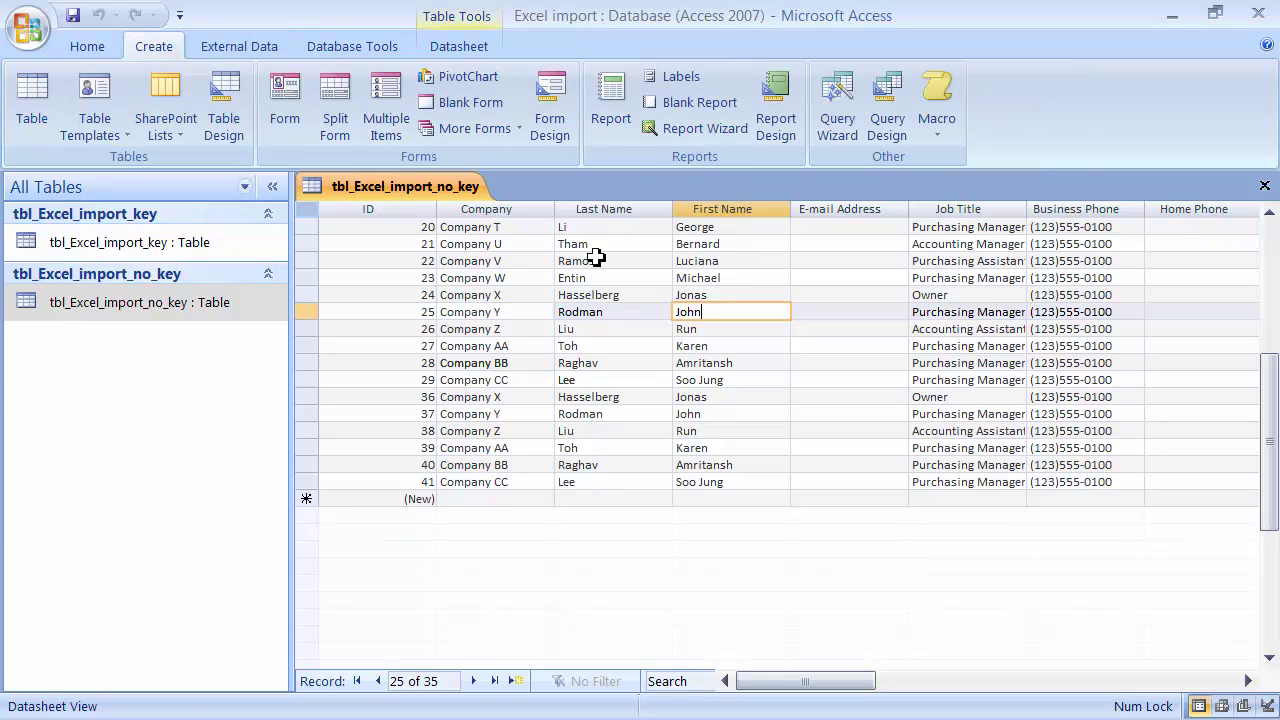
click(888, 100)
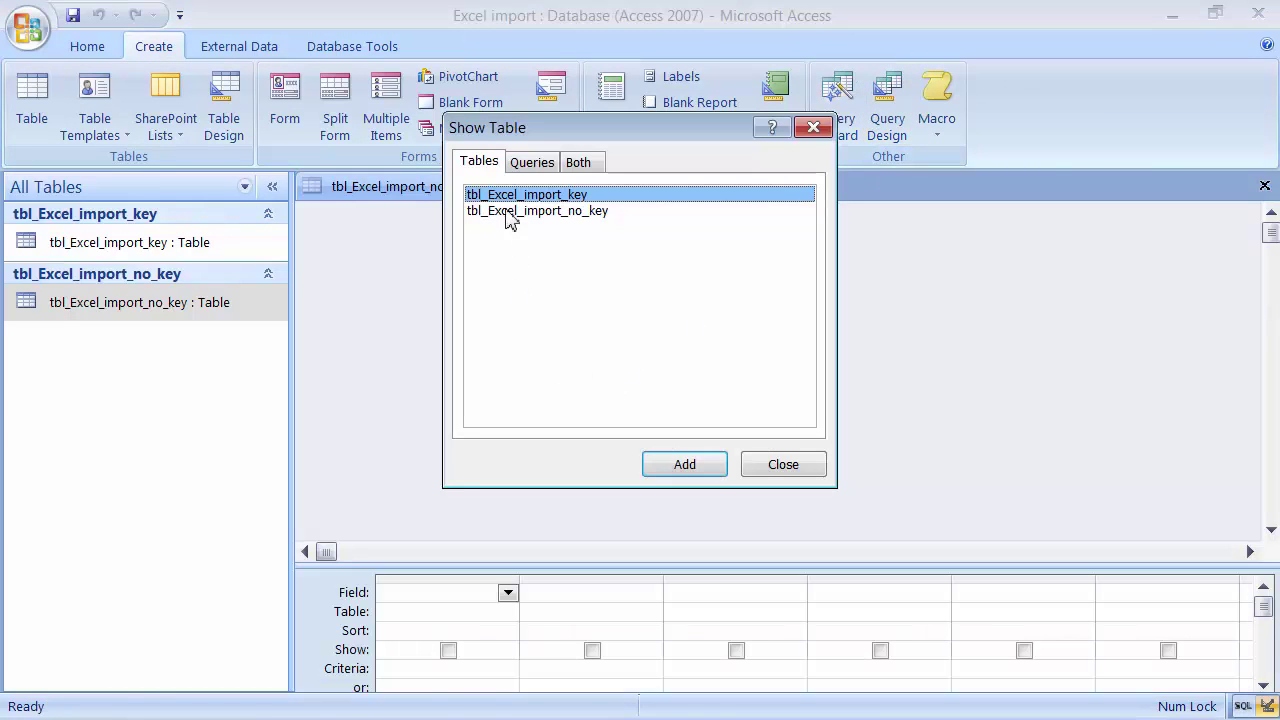
click(540, 211)
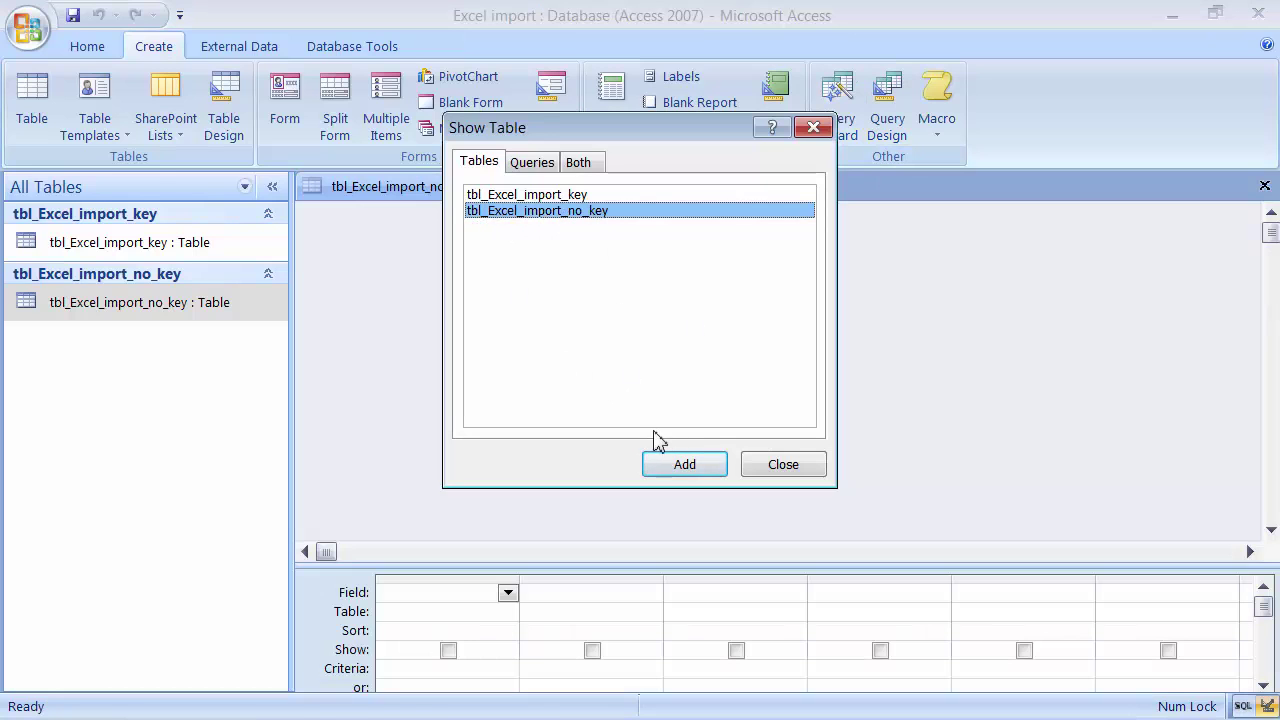
click(683, 465)
click(777, 470)
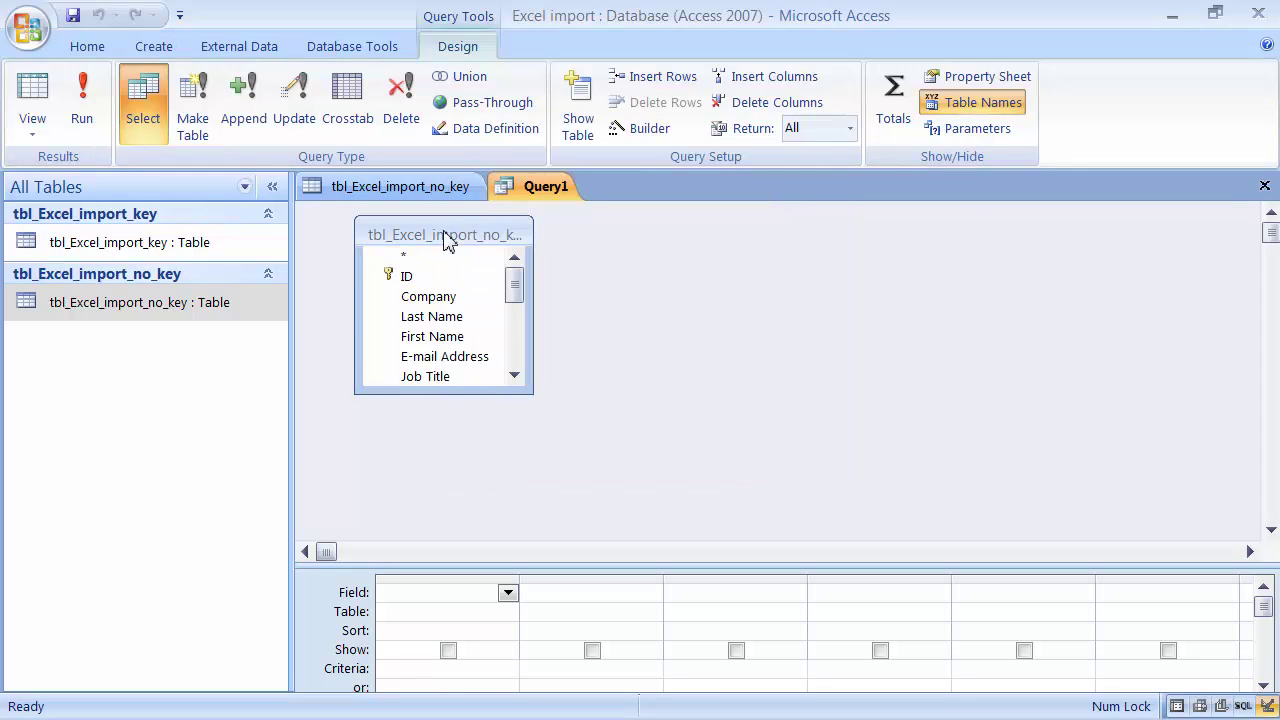
Add all fields of tbl_Excel_import_no_key to the query design grid and save the query as Query1
double_click(446, 234)
drag(434, 274, 503, 591)
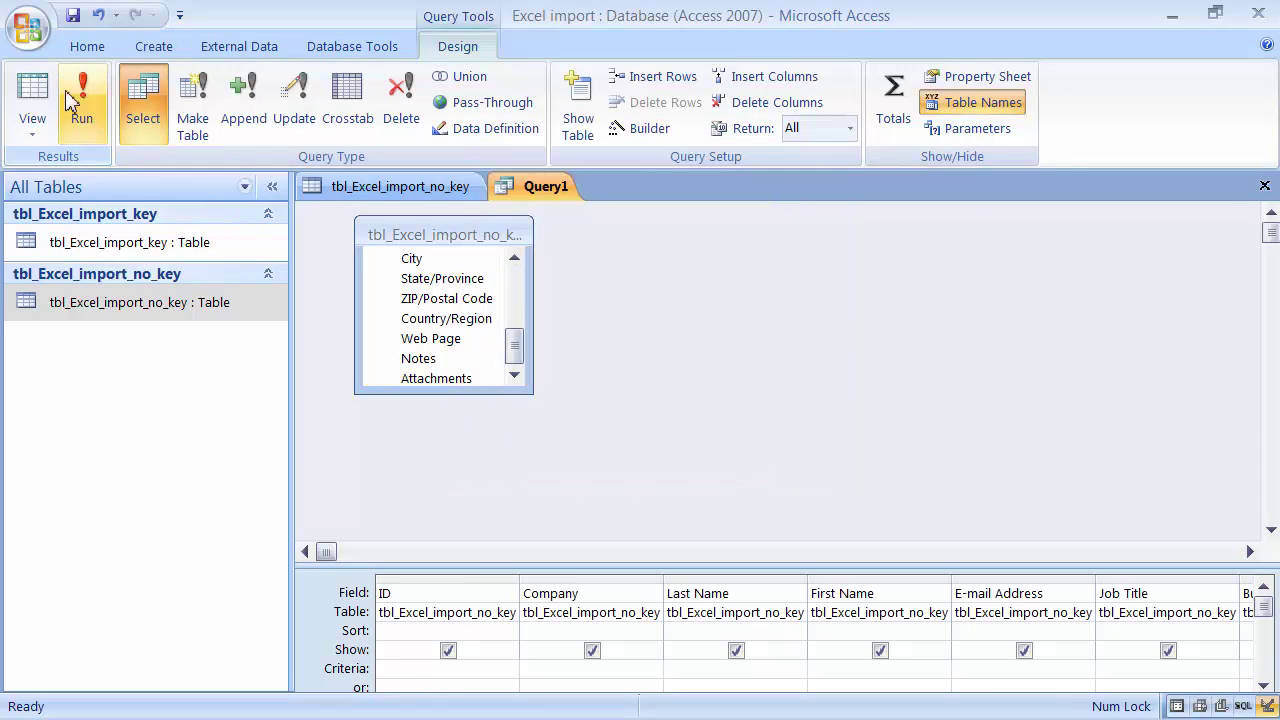
click(73, 16)
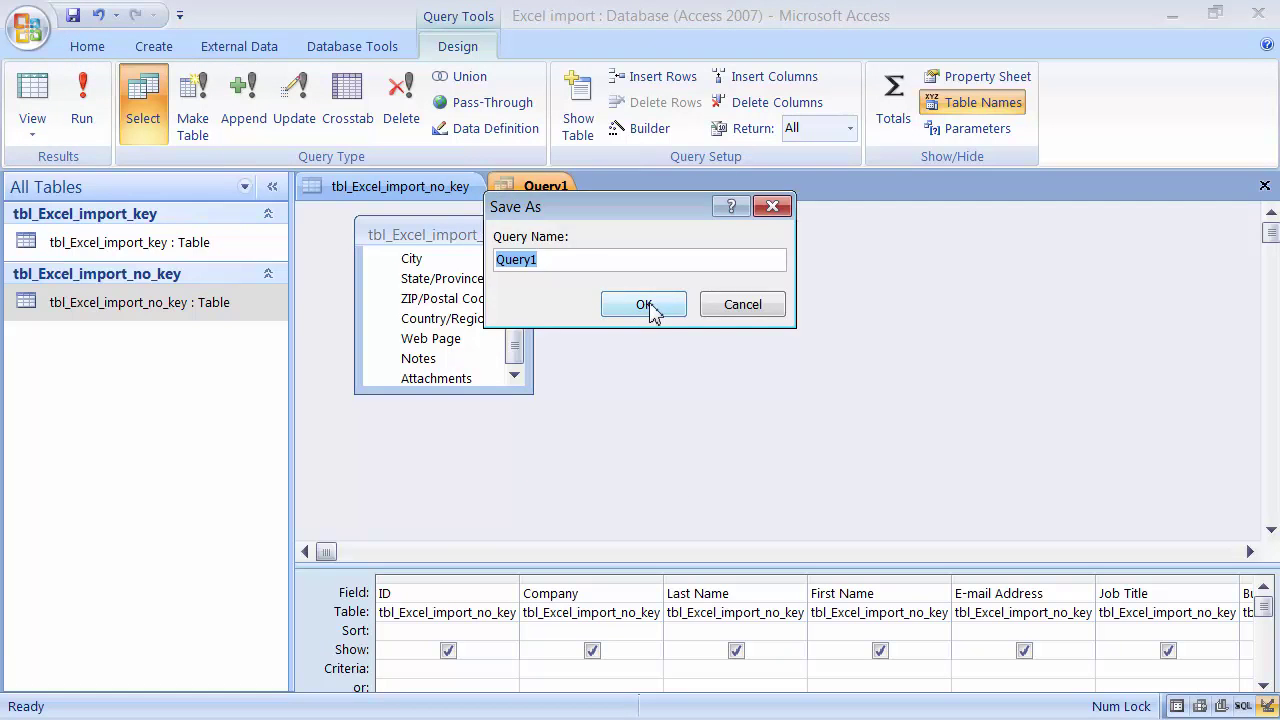
click(650, 307)
Show Query1 in Datasheet View and look through its records from first to last
click(32, 100)
scroll(426, 412, down, 6)
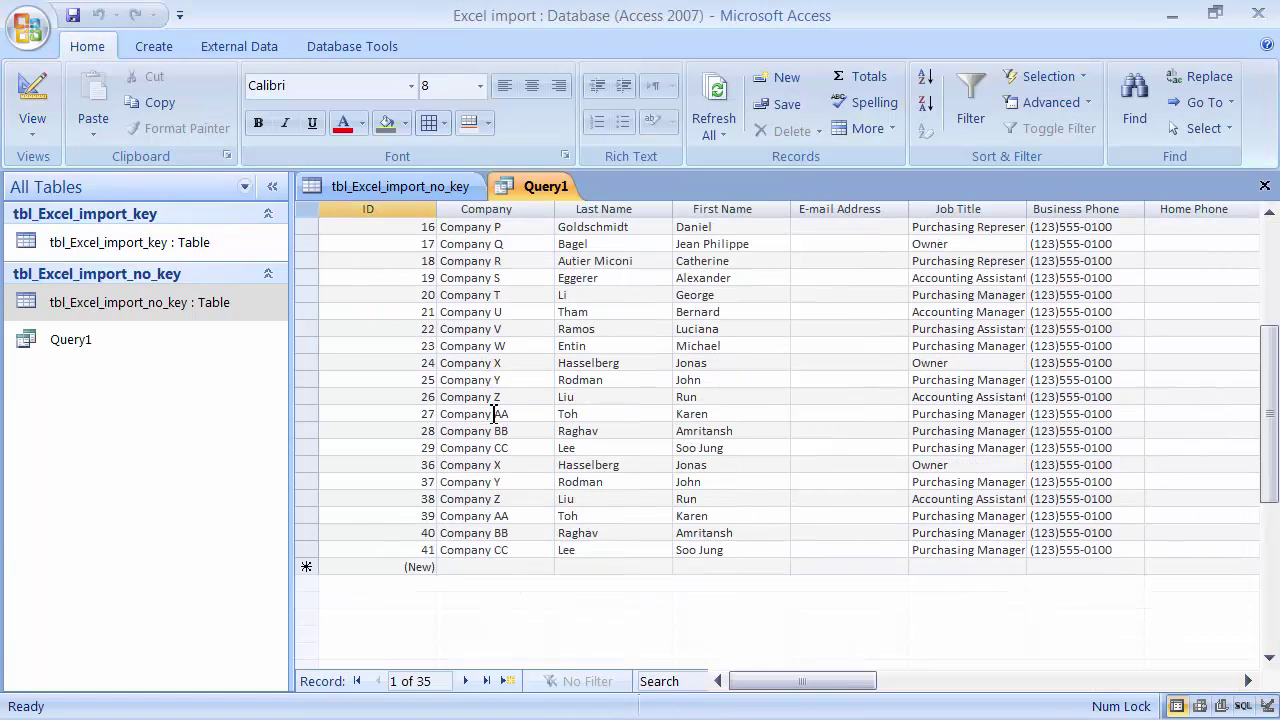
scroll(466, 414, up, 5)
scroll(470, 413, down, 6)
scroll(470, 413, up, 7)
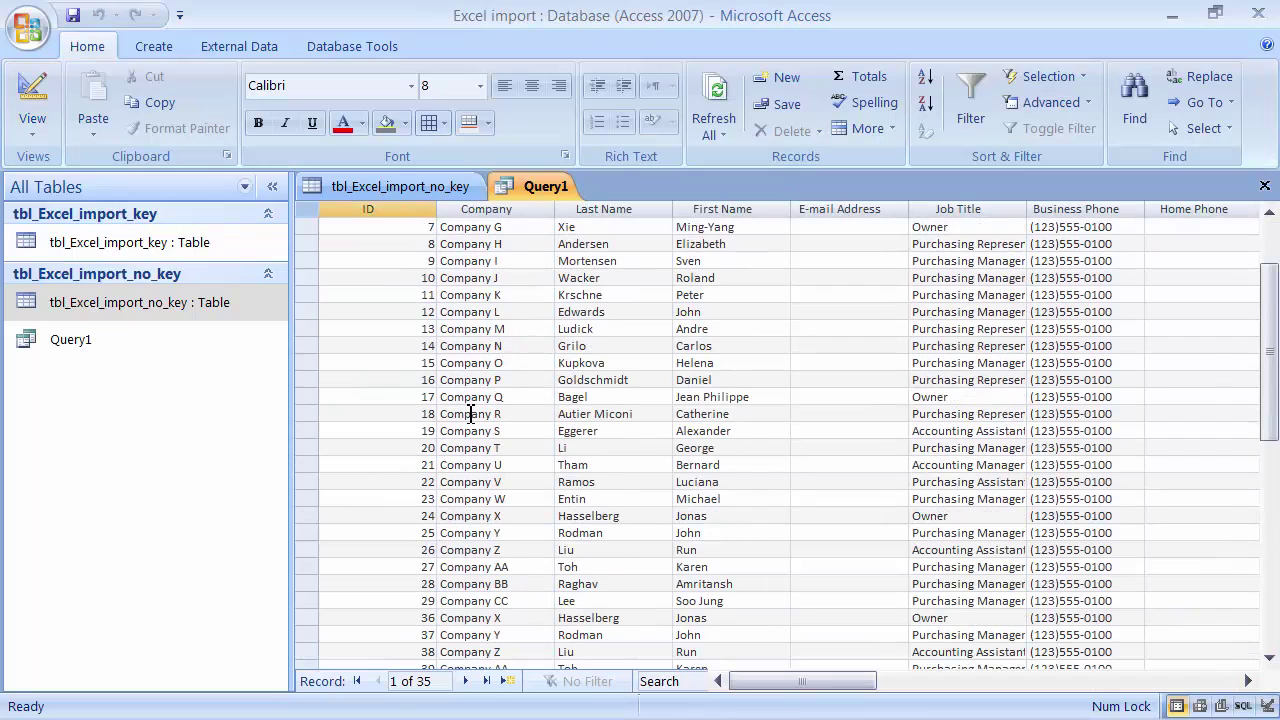
Return Query1 to Design View and remove the ID field from its design grid
right_click(535, 190)
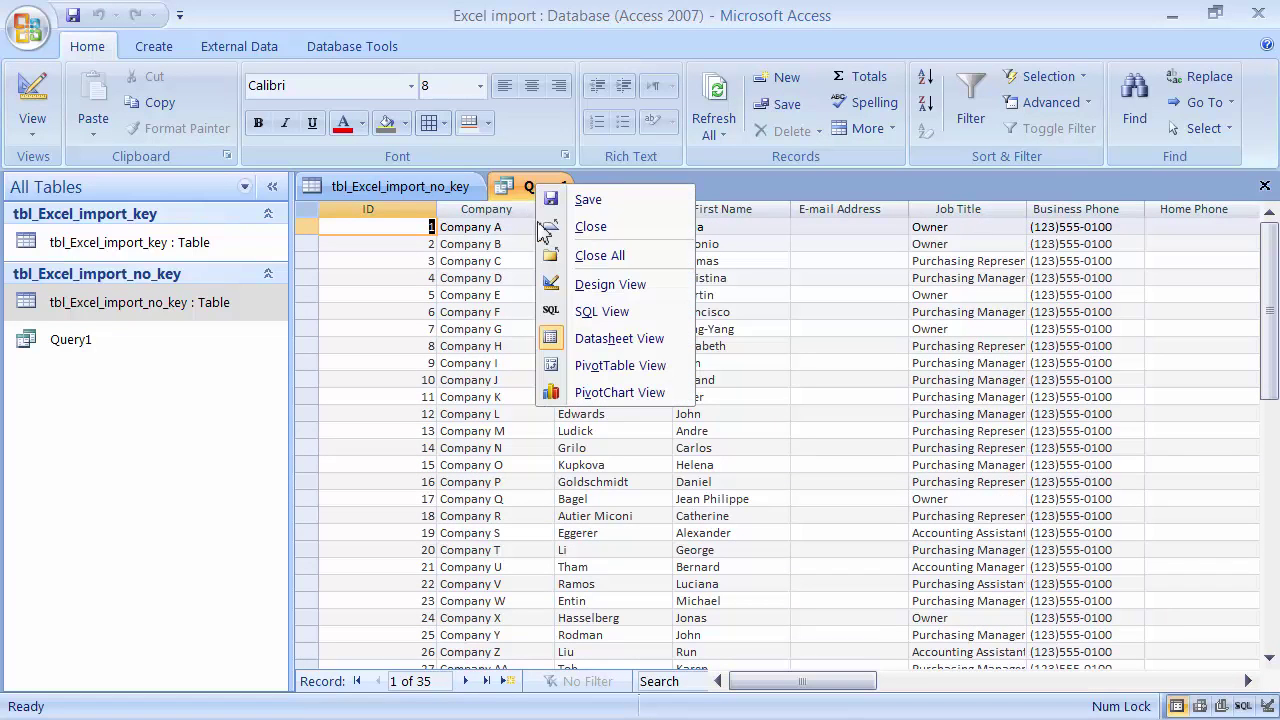
click(605, 287)
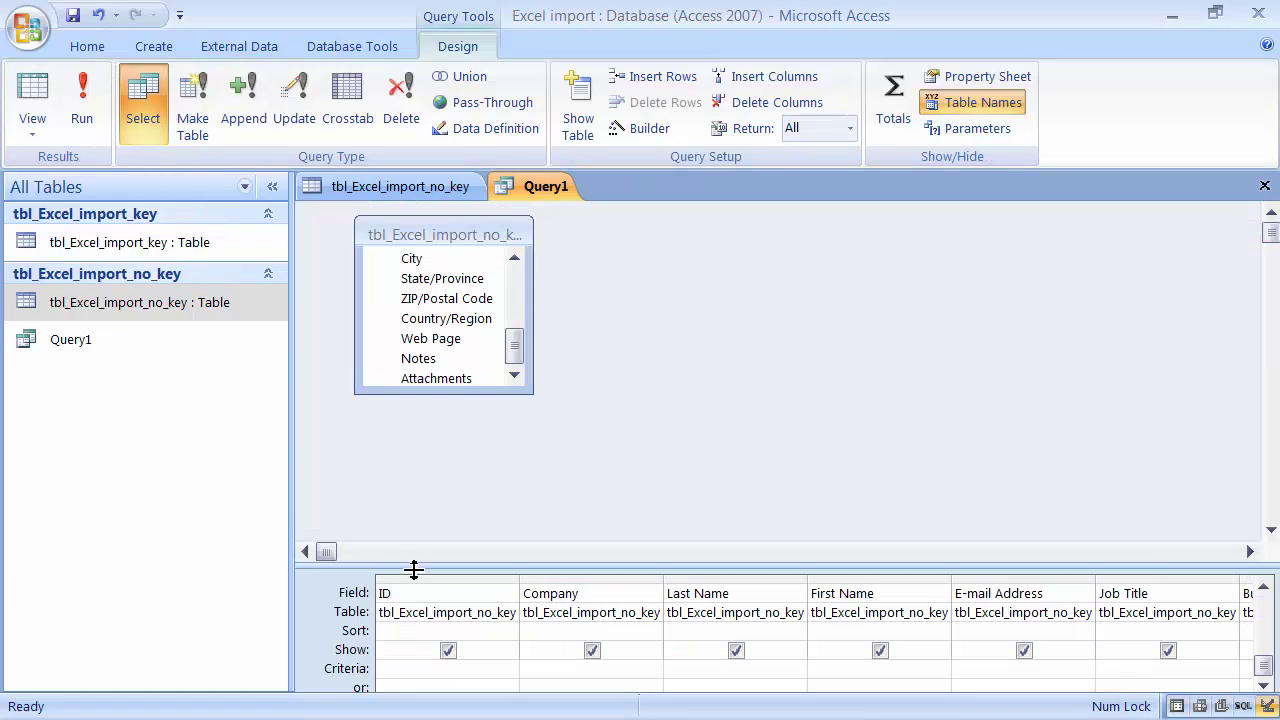
click(410, 578)
key(Delete)
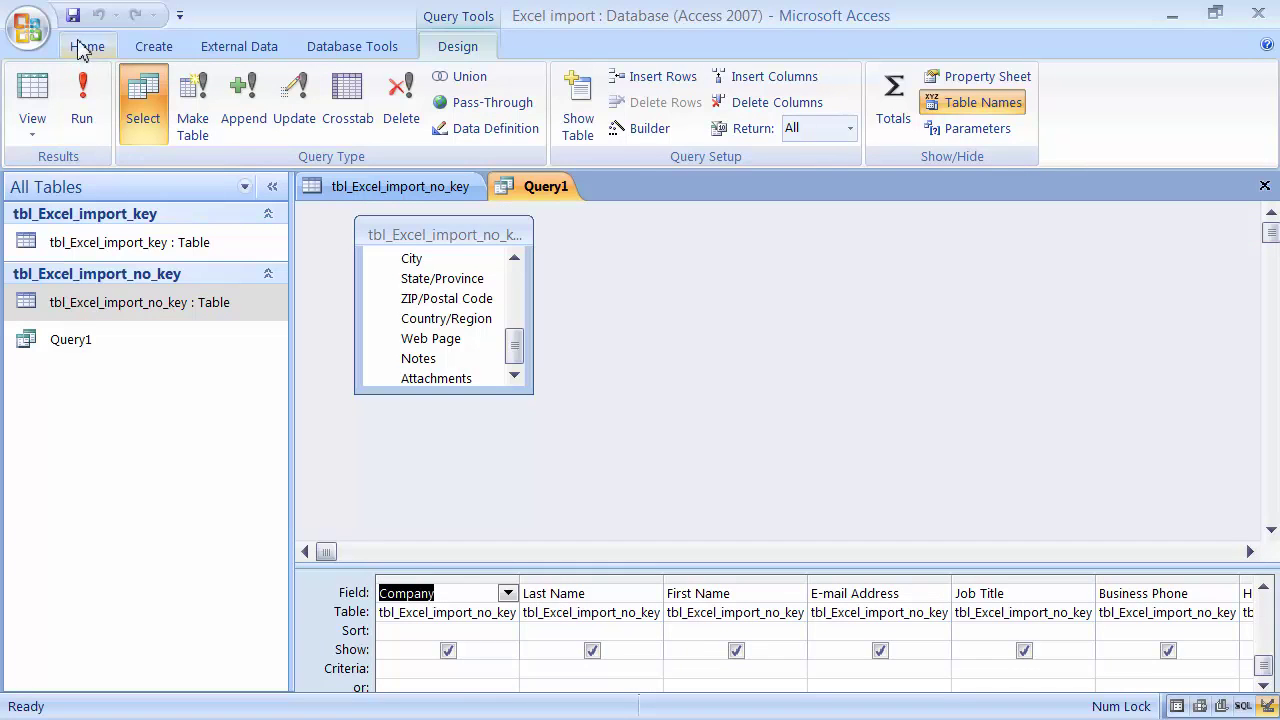
Show Query1 without the ID field in Datasheet View and look through its records
click(40, 92)
scroll(408, 337, down, 8)
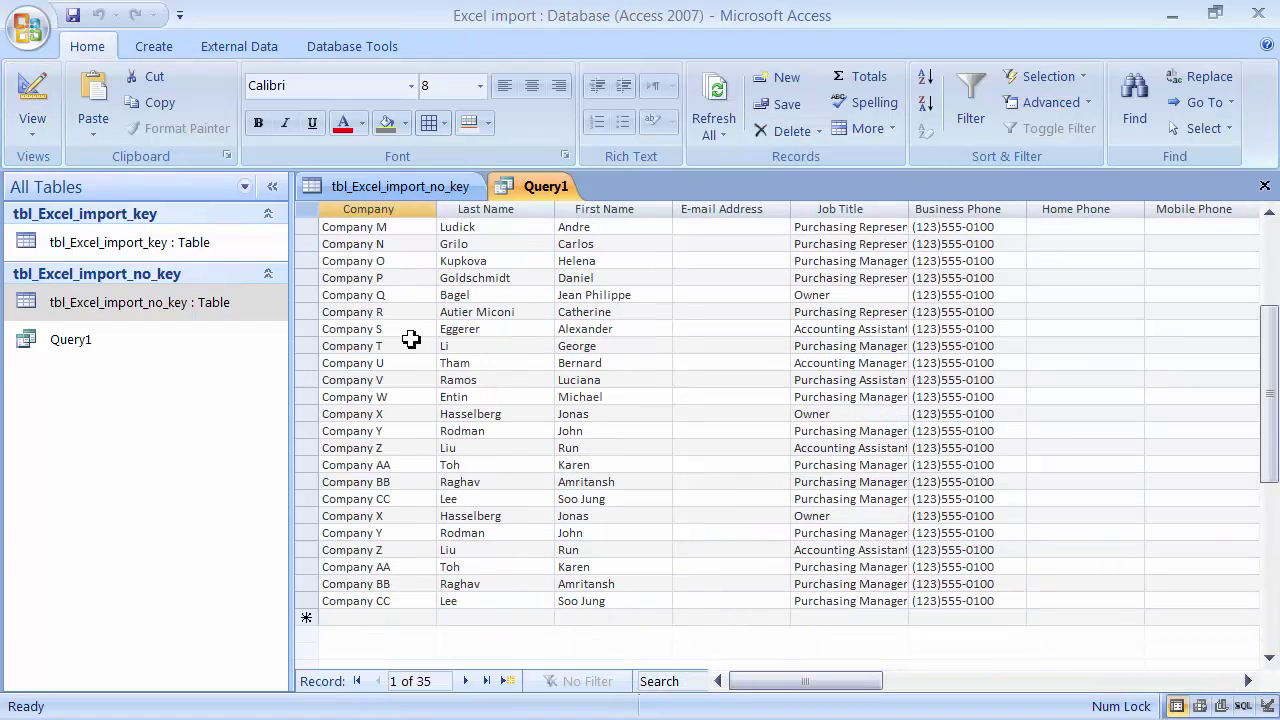
scroll(360, 320, up, 6)
scroll(700, 300, down, 5)
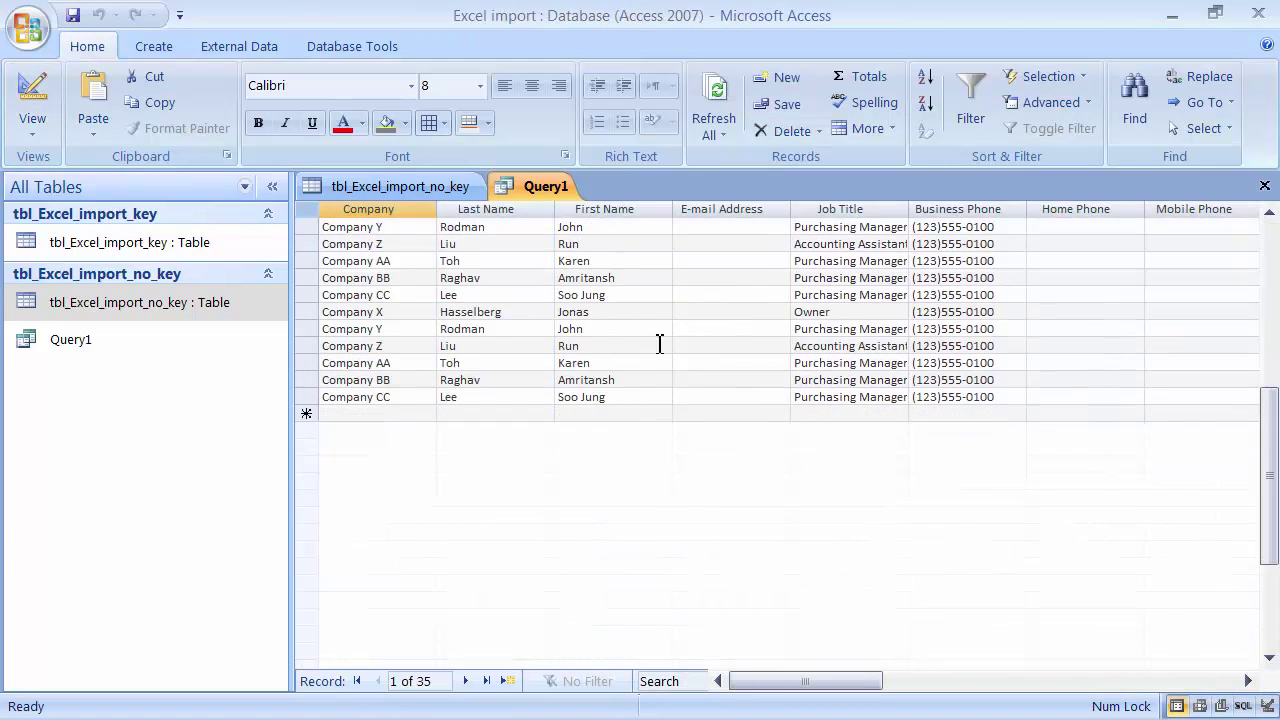
scroll(673, 363, up, 4)
Restore the Access window to a smaller size and switch to Sheet For export.xlsx, declining to reopen it
click(1214, 14)
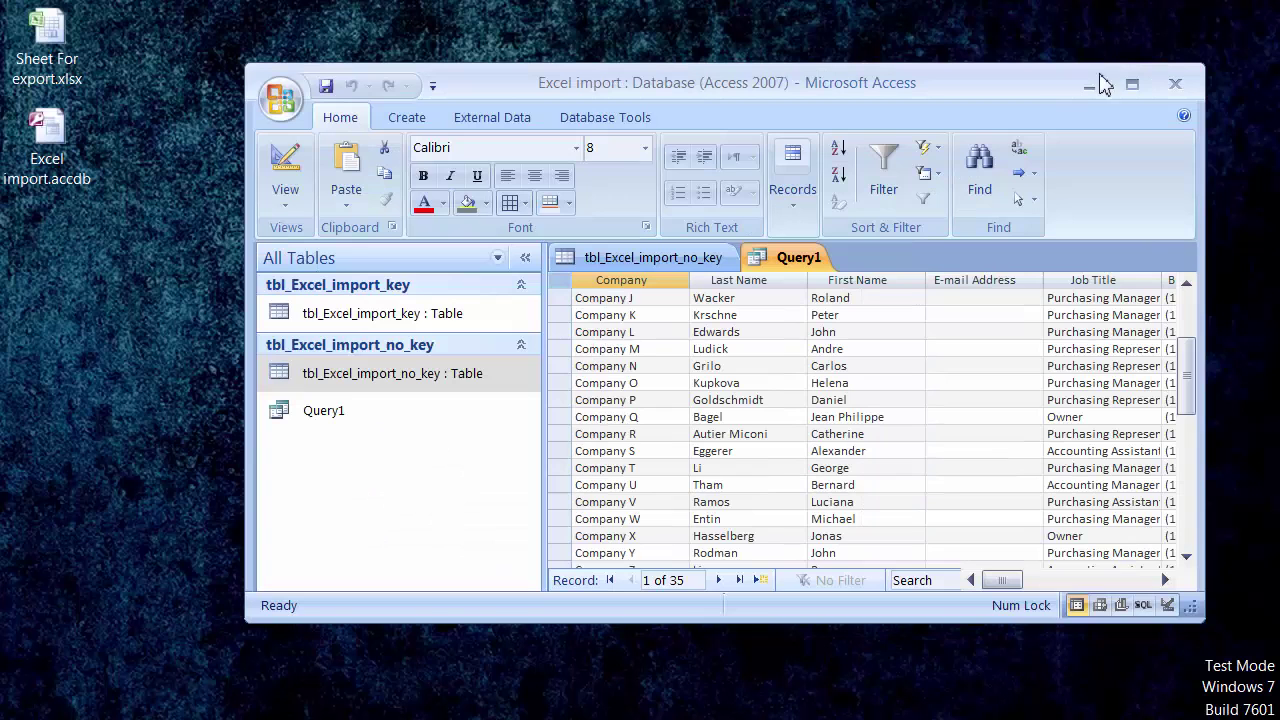
double_click(48, 55)
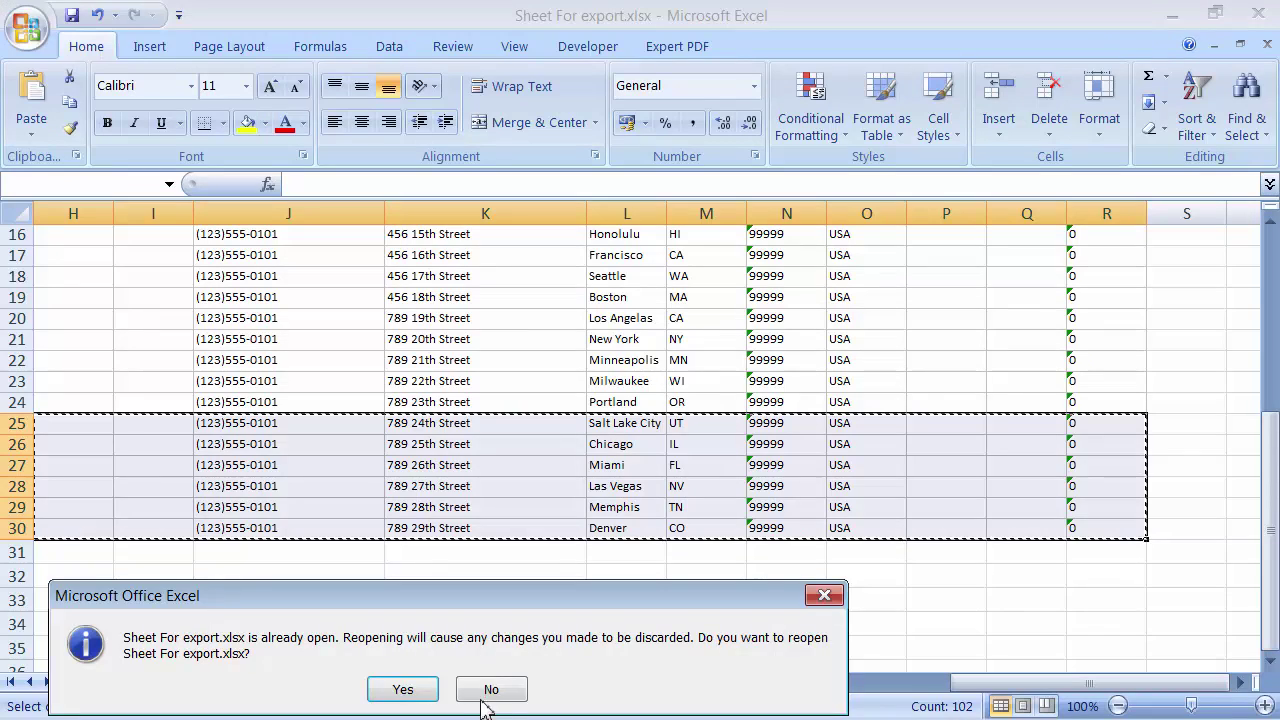
click(489, 689)
Delete the blank column A from Sheet1 so the Company data moves into the first column
click(175, 465)
key(Left)
key(Left)
key(Left)
key(Left)
key(Left)
key(Left)
key(Left)
key(Left)
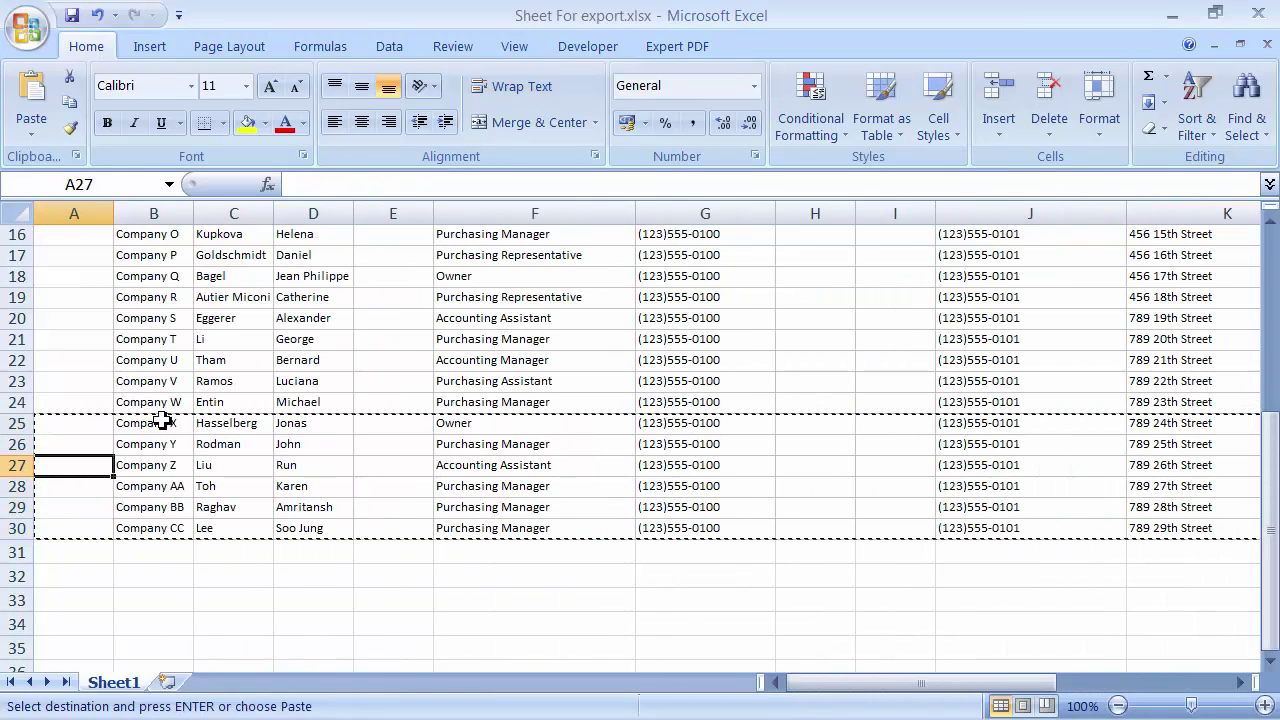
right_click(70, 216)
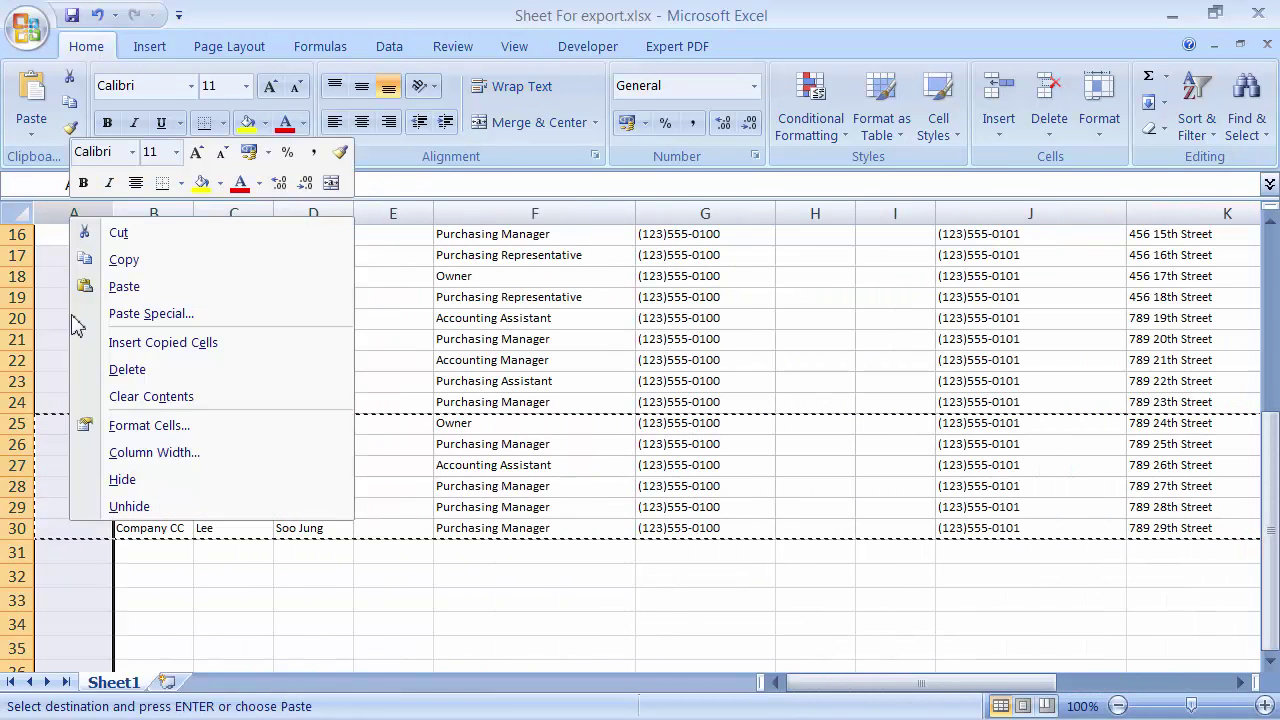
click(122, 372)
click(129, 603)
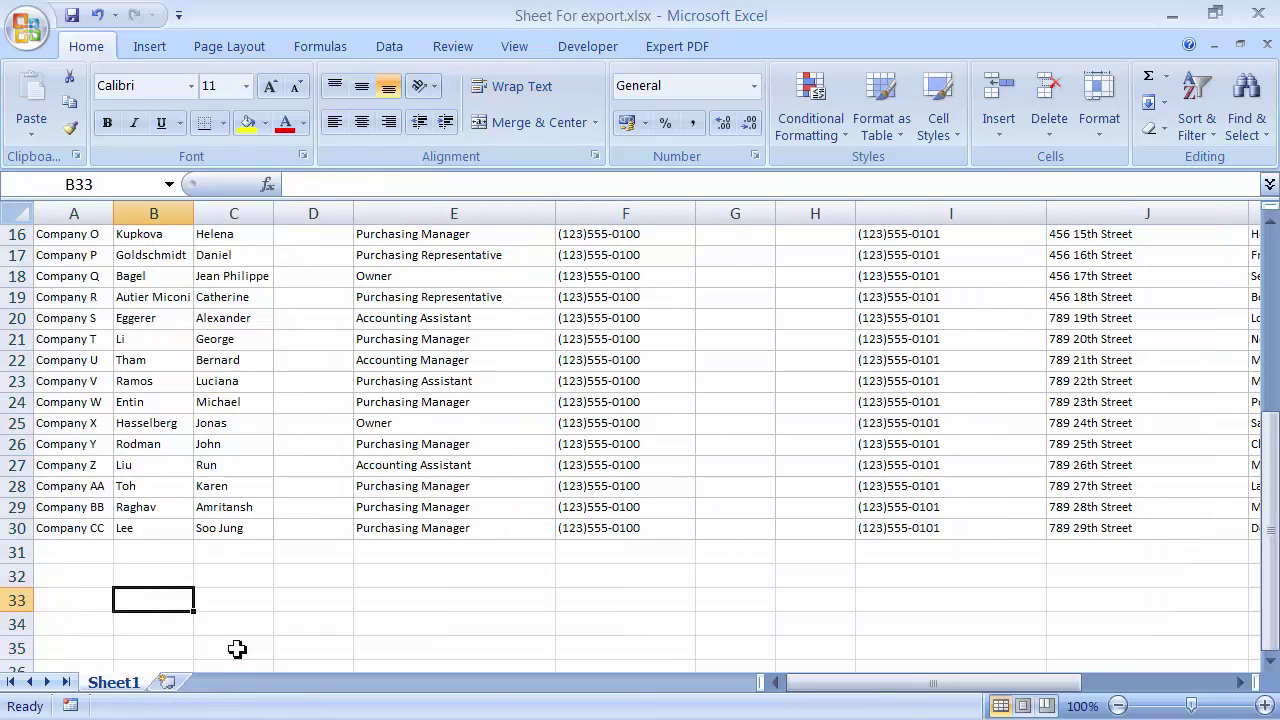
Look through the Company column of Sheet1 from the last rows up to the header in A1
key(Left)
key(Up)
key(Up)
key(Up)
key(Up)
key(Up)
key(Up)
key(Up)
key(Up)
key(Up)
key(Up)
key(Up)
key(Up)
key(Up)
key(Up)
key(Up)
key(Up)
key(Up)
key(Up)
key(Up)
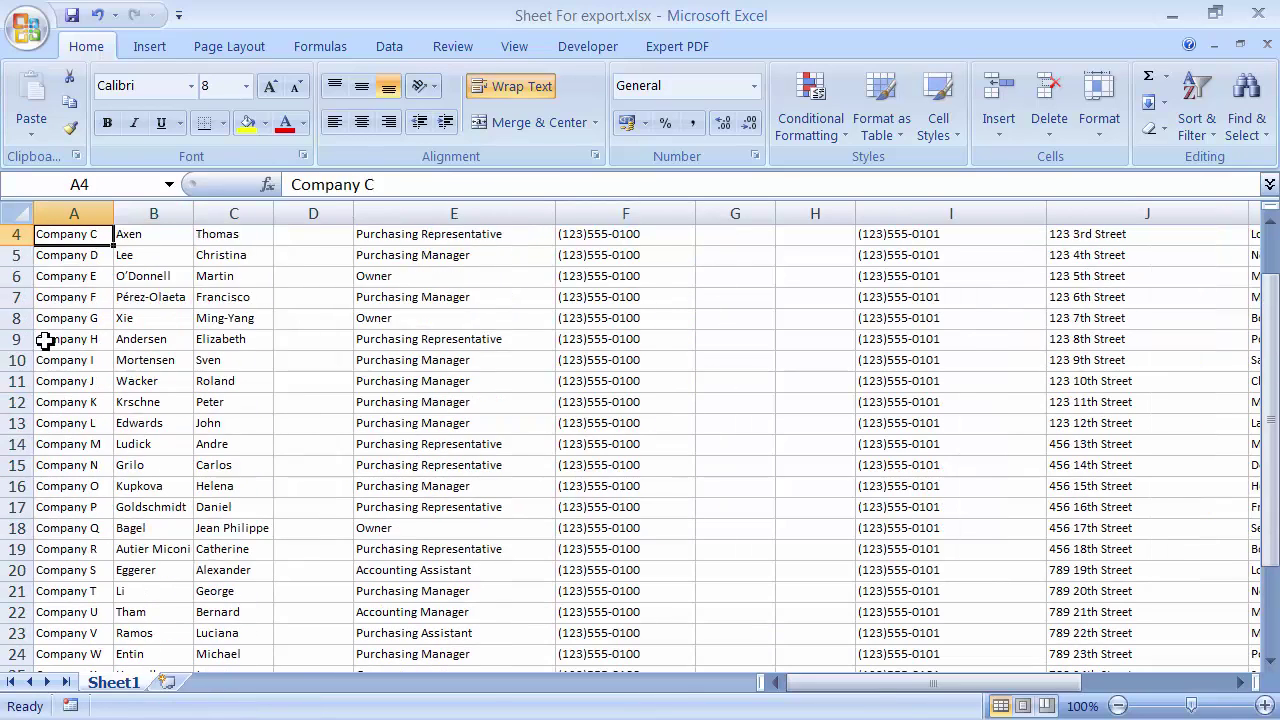
scroll(640, 483, down, 3)
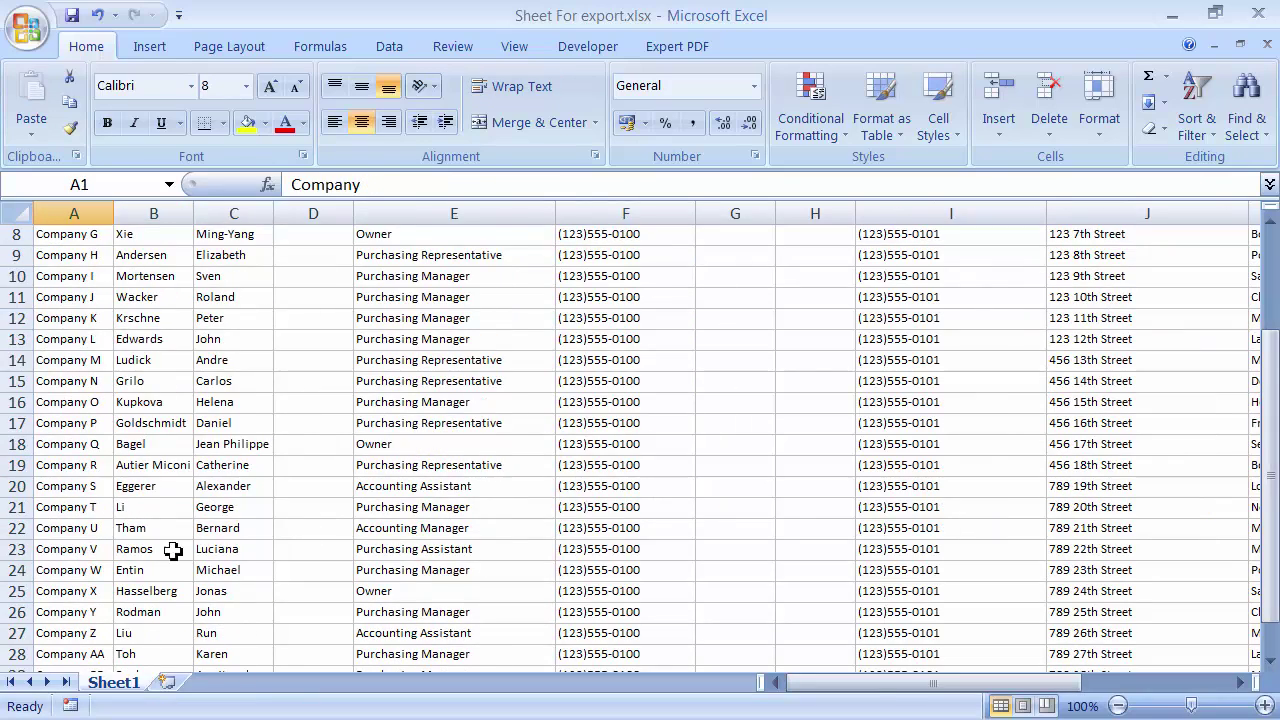
drag(17, 319, 55, 593)
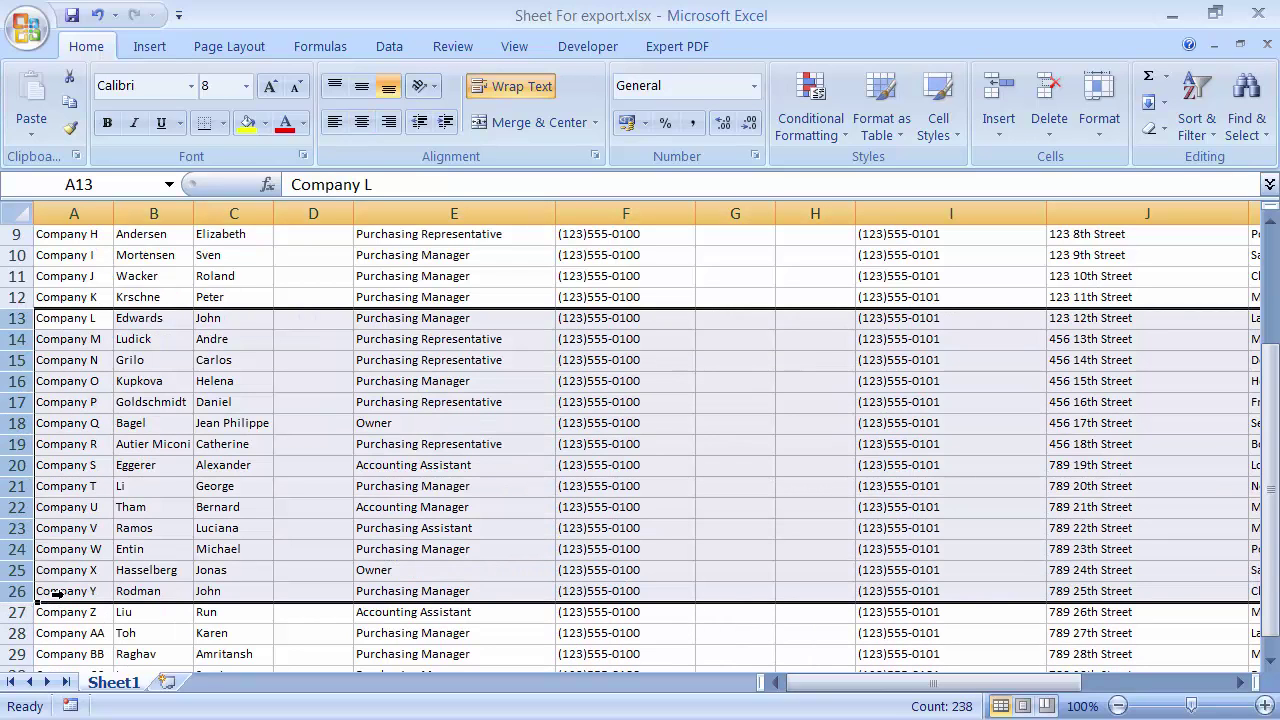
click(85, 603)
click(32, 392)
click(124, 383)
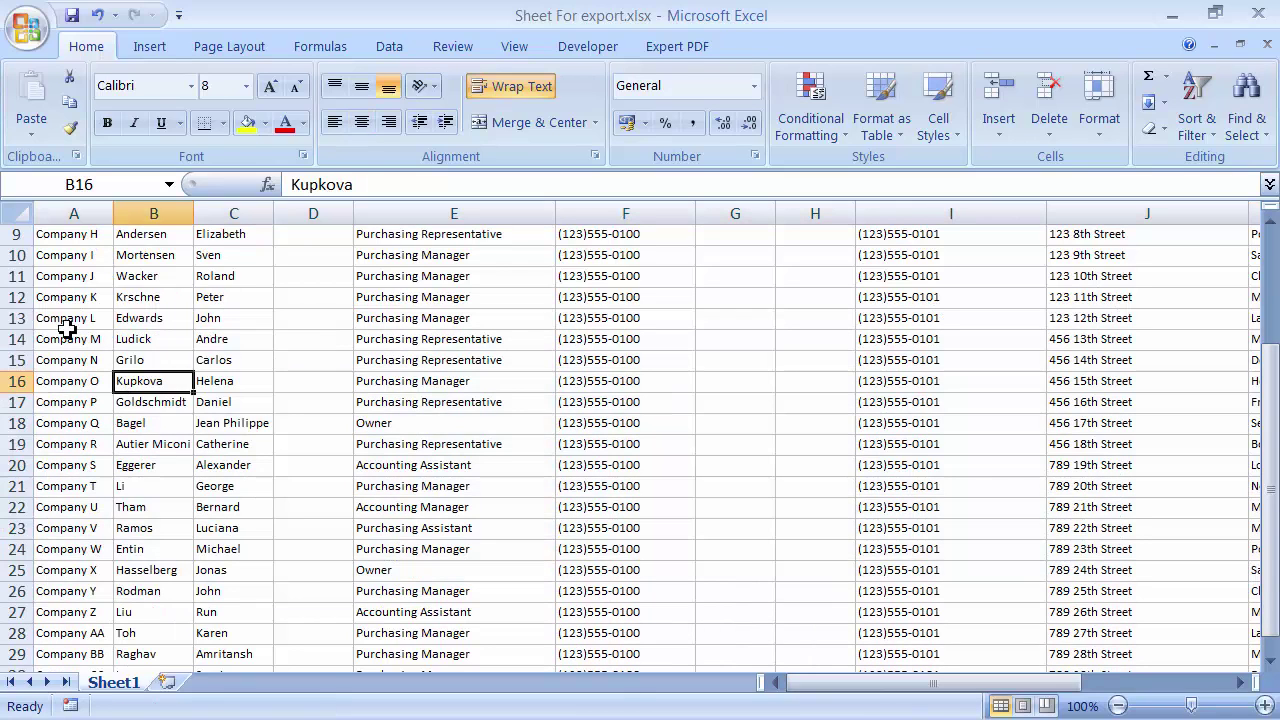
click(65, 326)
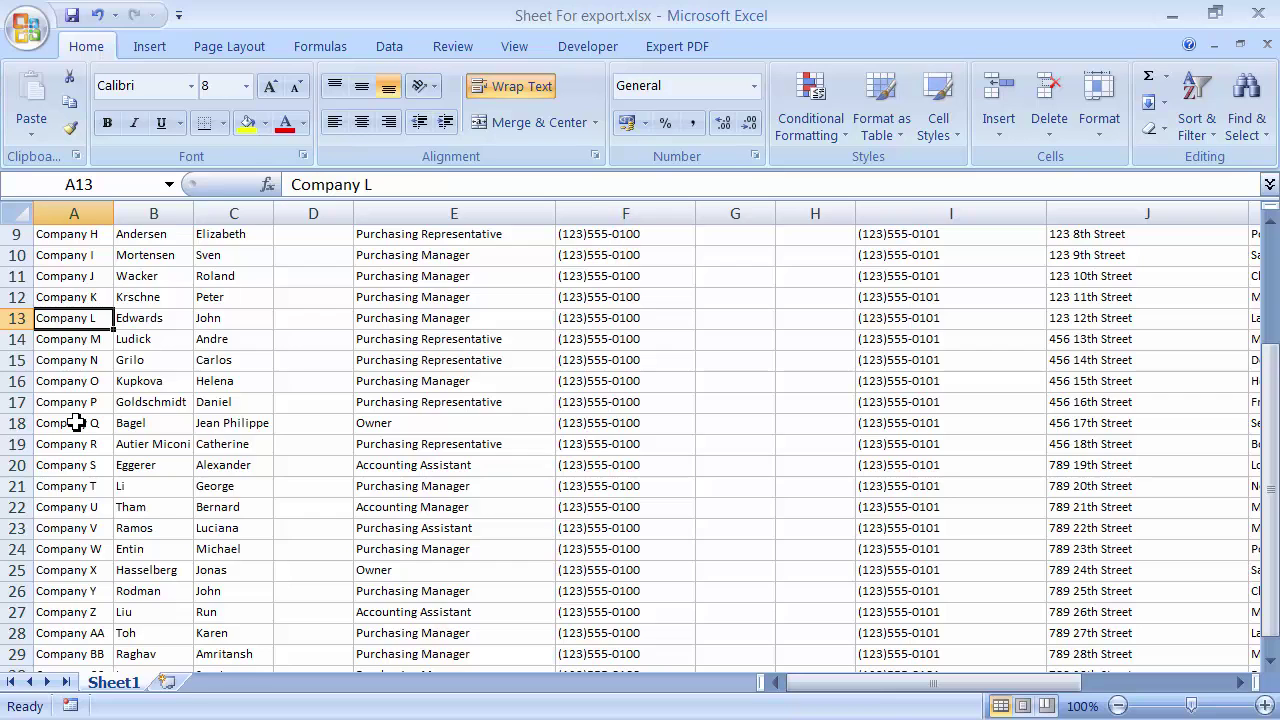
key(ctrl+shift+Down)
key(ctrl+shift+Down)
Copy the records from Company I to Company P across all columns, cells A10 to Q17
key(Left)
key(Up)
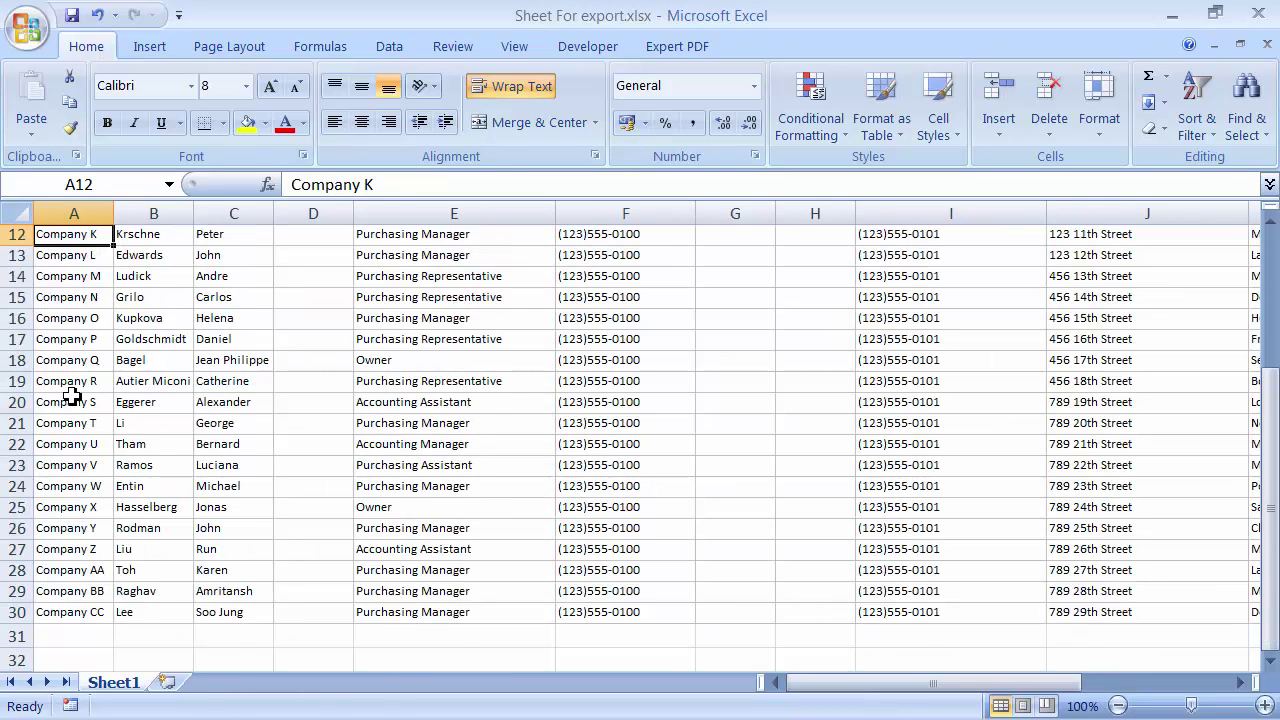
key(Up)
key(Up)
key(shift+Down)
key(shift+Down)
key(shift+Down)
key(shift+Down)
key(shift+Down)
key(shift+Down)
key(shift+Down)
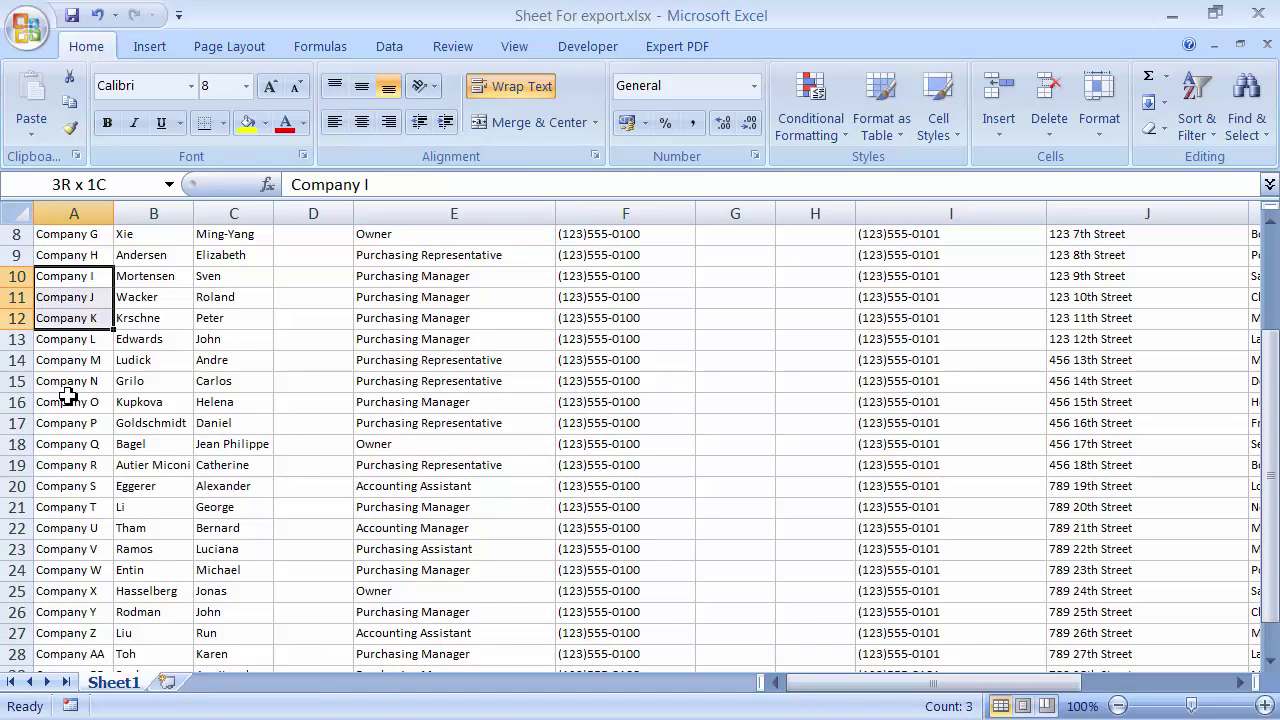
key(ctrl+shift+Right)
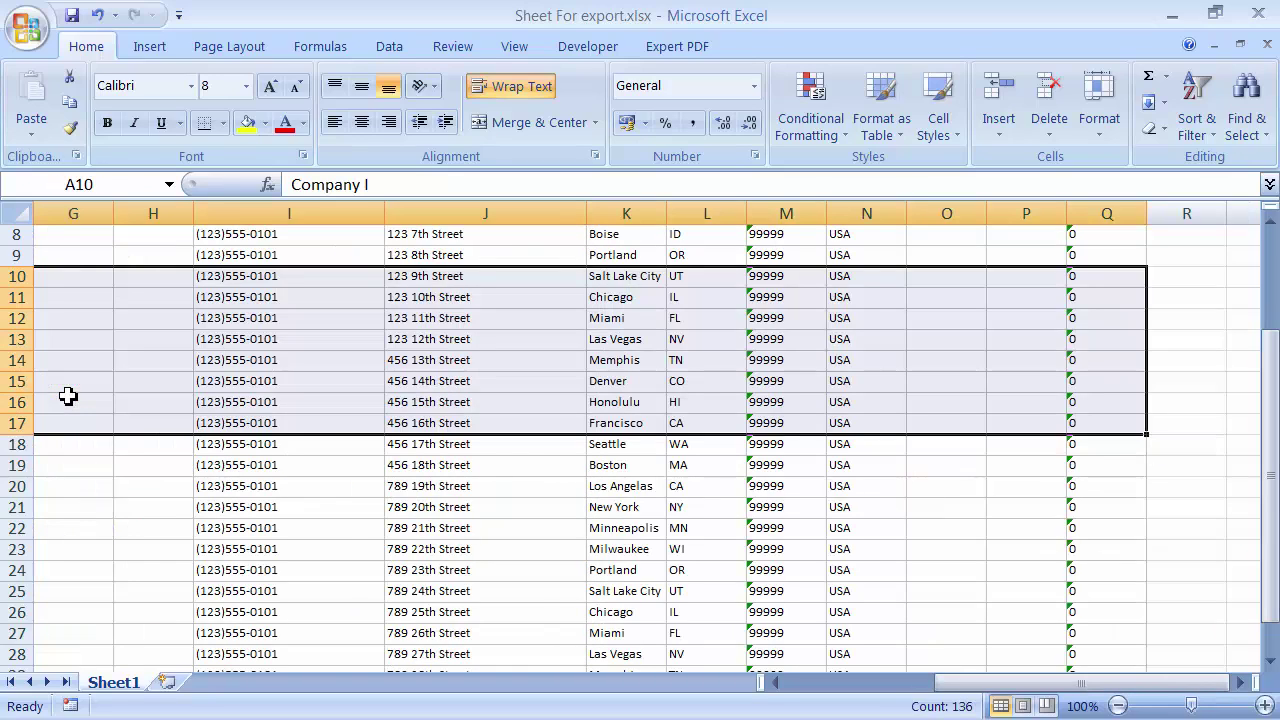
key(ctrl+c)
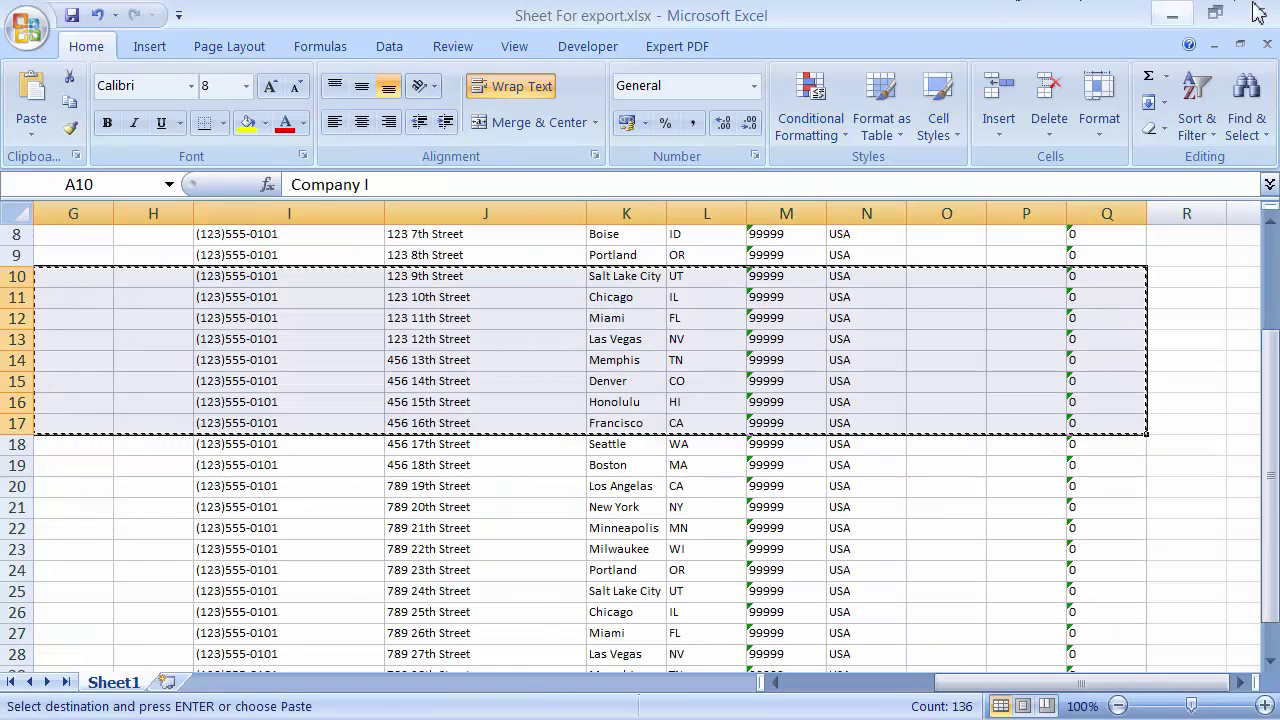
Minimize Excel, maximize the Access window and go to the end of the records in Query1
click(1172, 14)
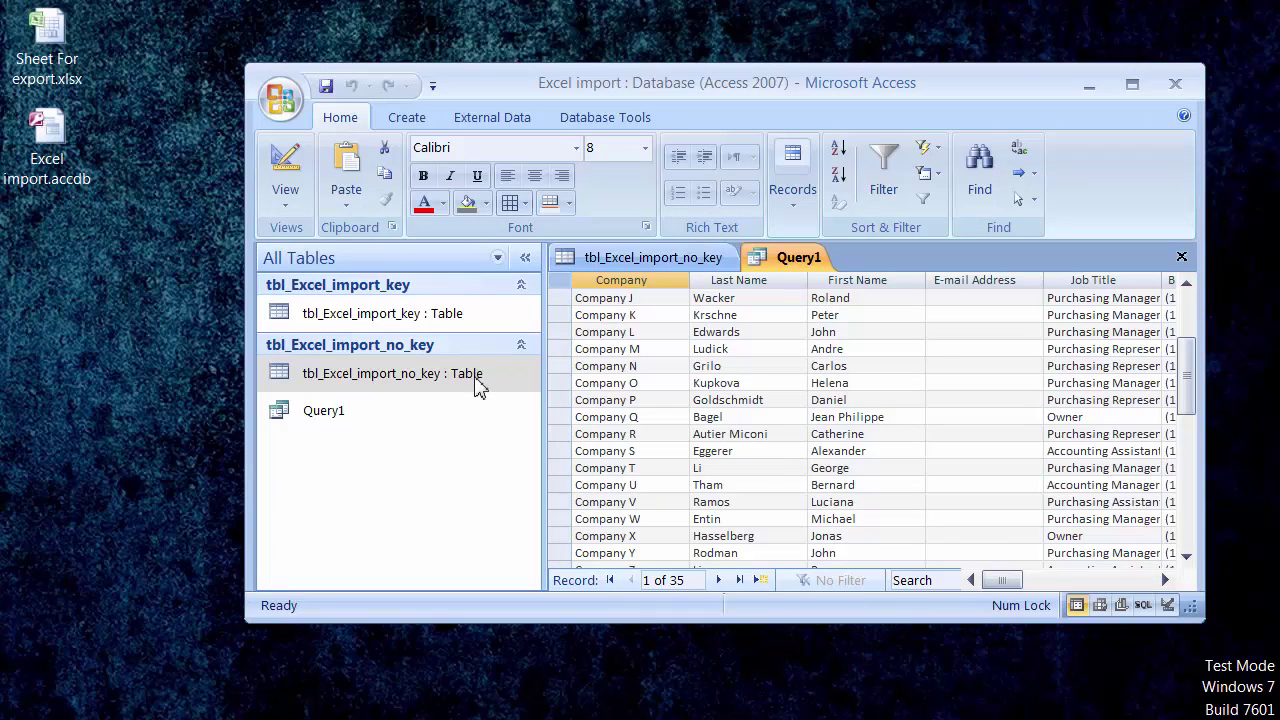
click(1130, 85)
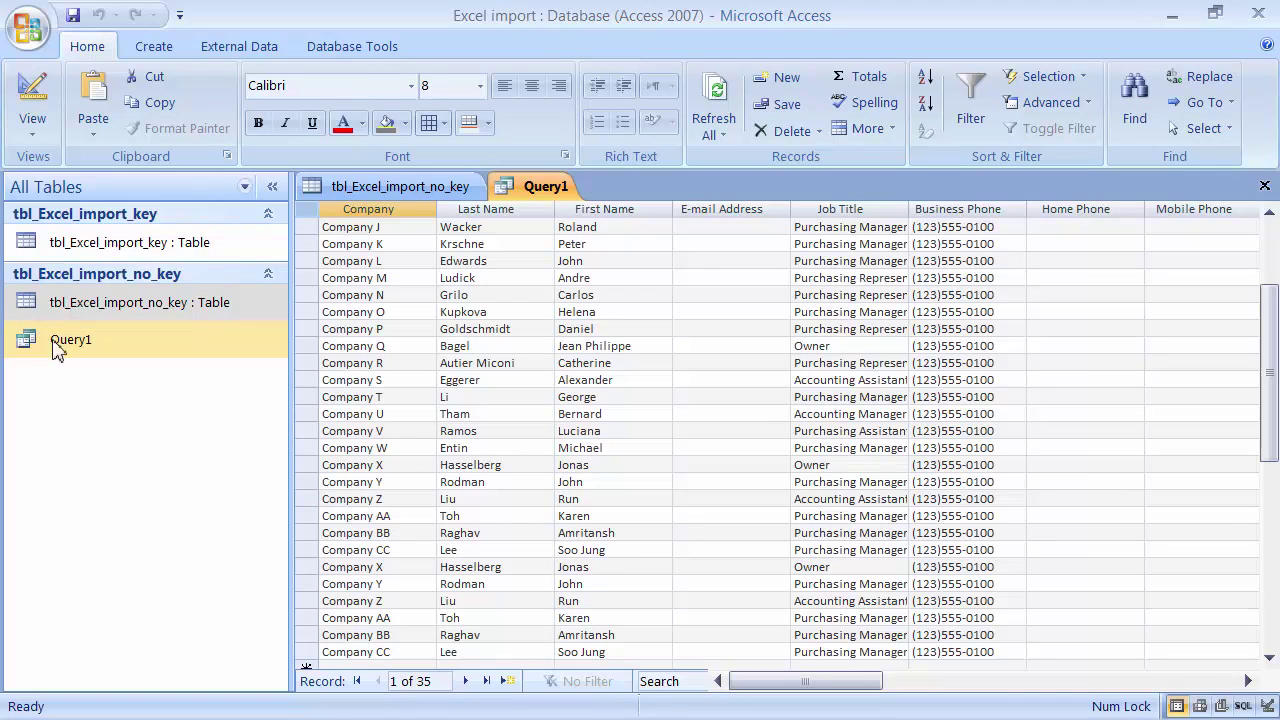
click(385, 430)
click(420, 514)
scroll(420, 514, down, 2)
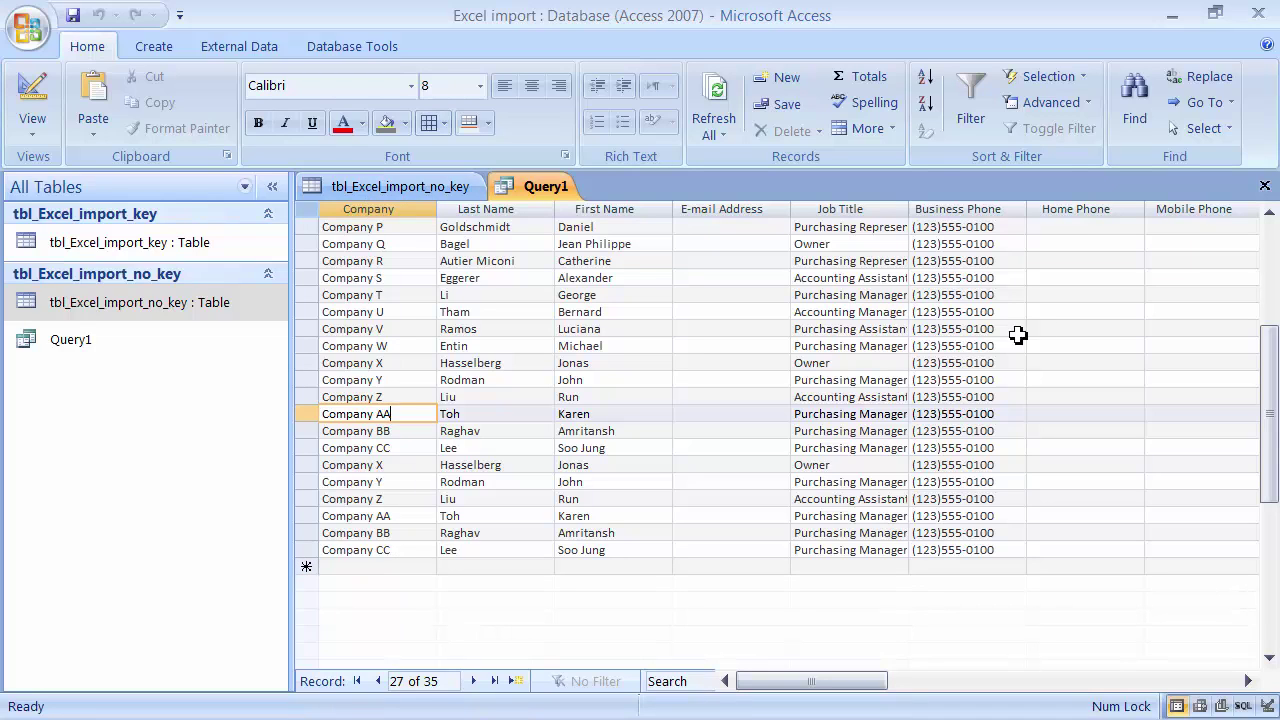
Paste the copied Excel rows into the new record row of Query1 and accept adding them
click(308, 567)
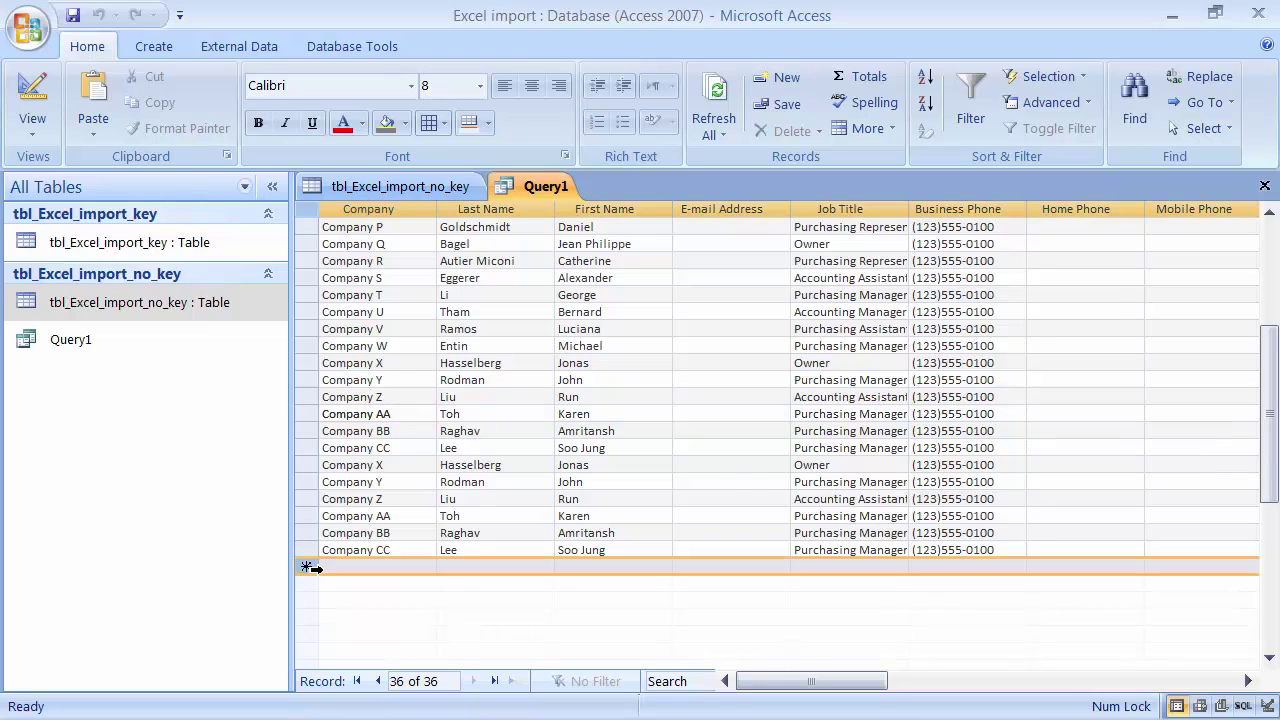
right_click(309, 567)
click(333, 524)
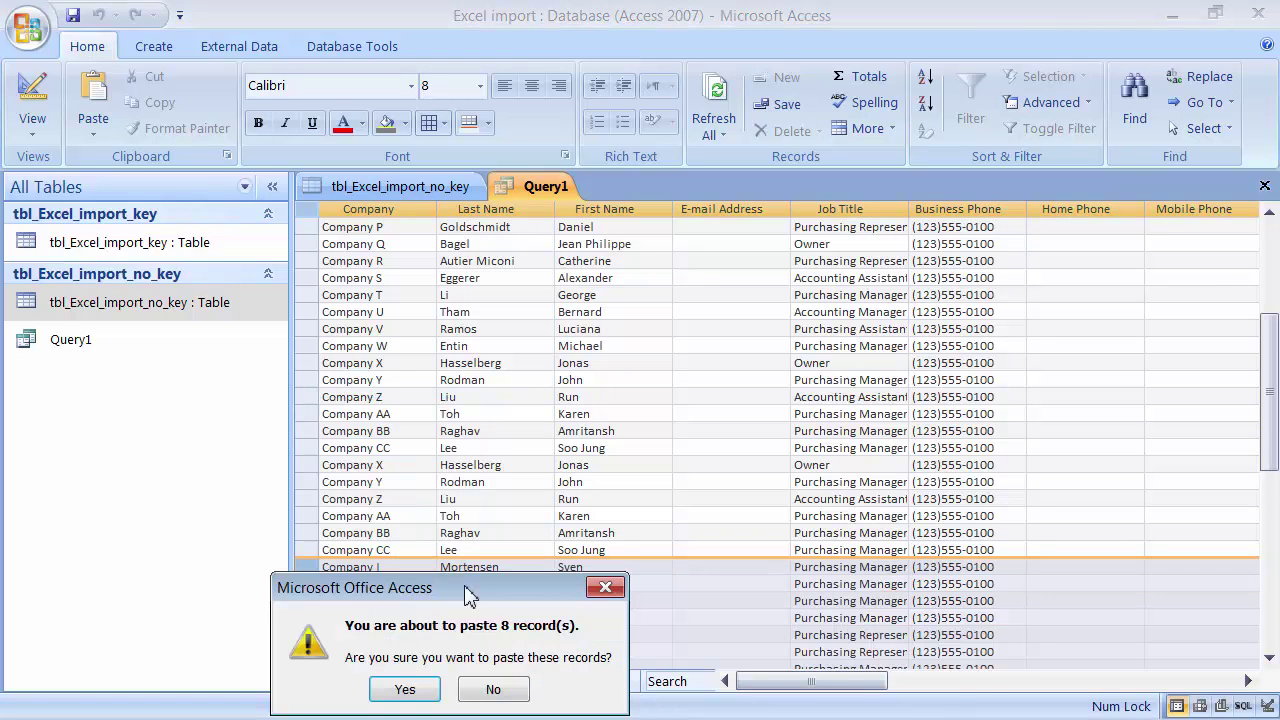
click(404, 689)
Look through the Query1 records, including the newly pasted rows at the end
scroll(494, 397, down, 3)
scroll(494, 397, up, 5)
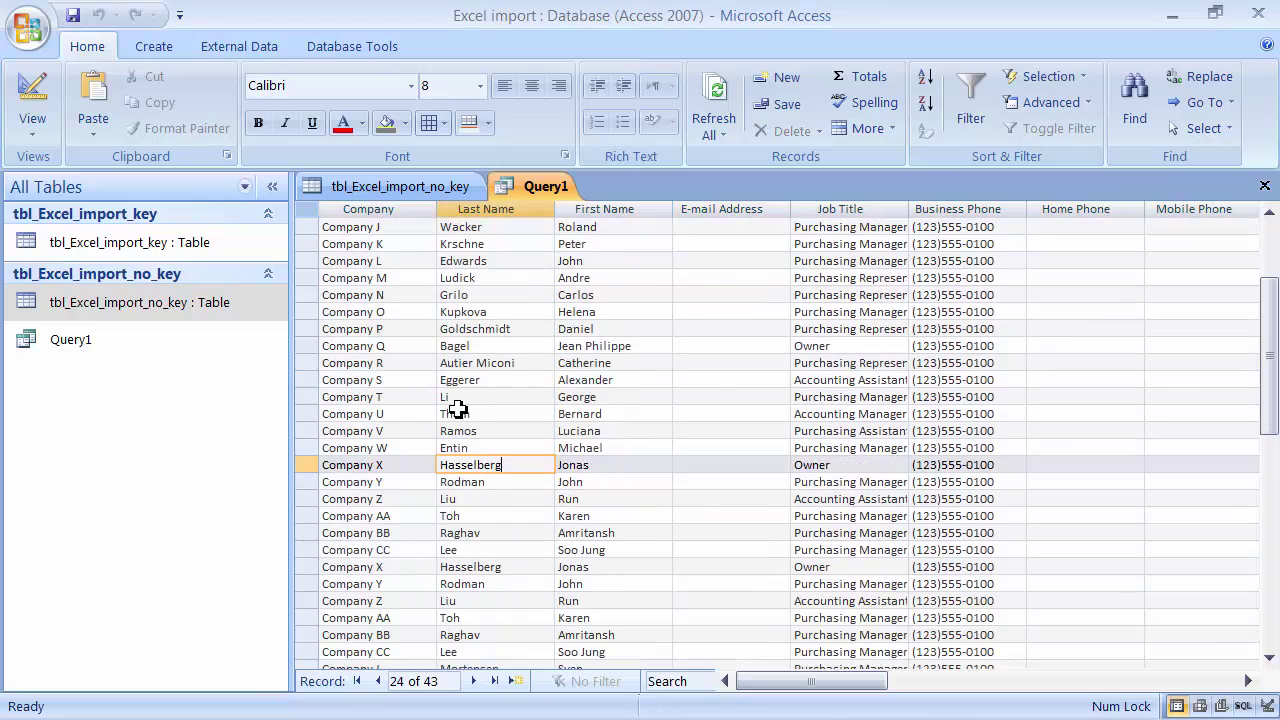
scroll(457, 406, down, 6)
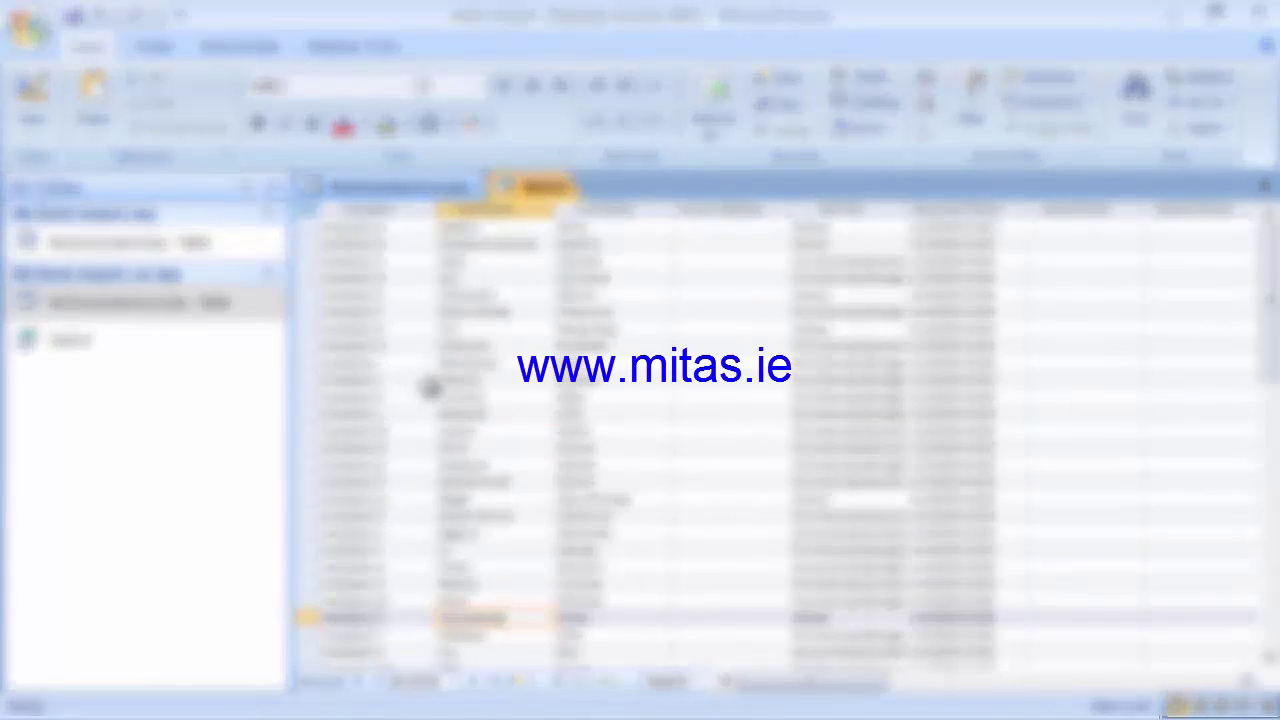
scroll(431, 388, down, 11)
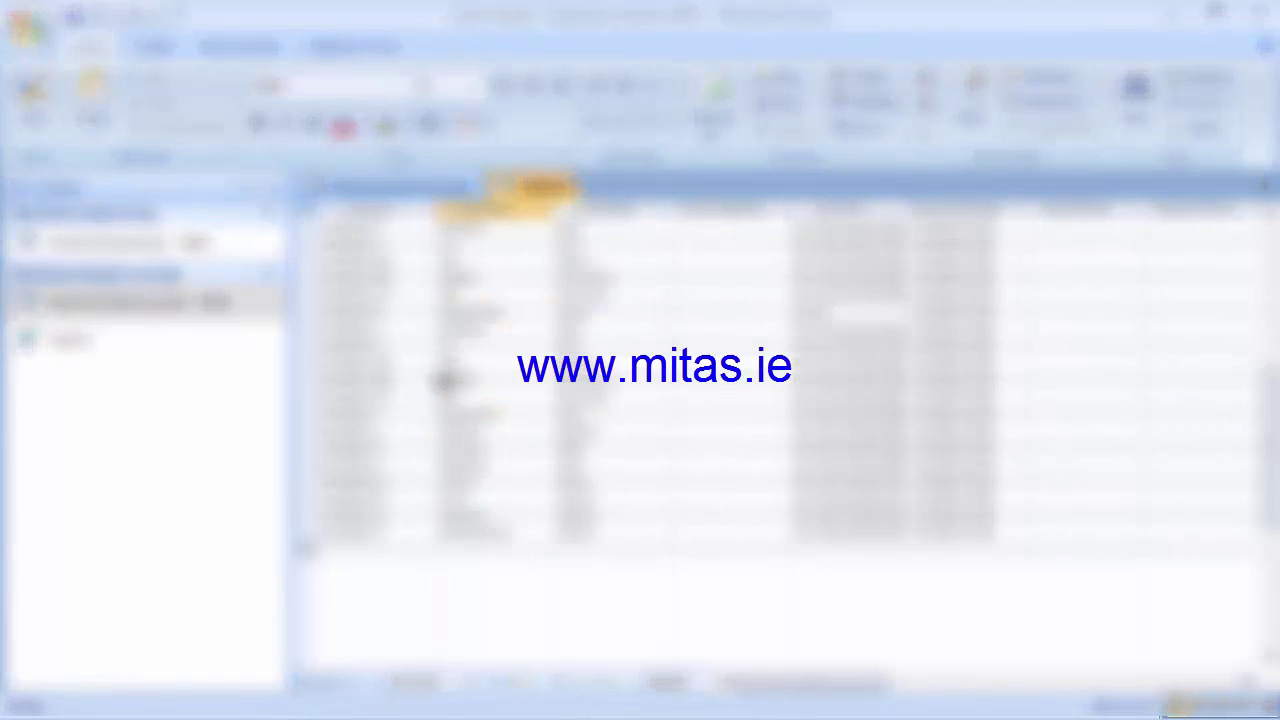
scroll(430, 381, up, 9)
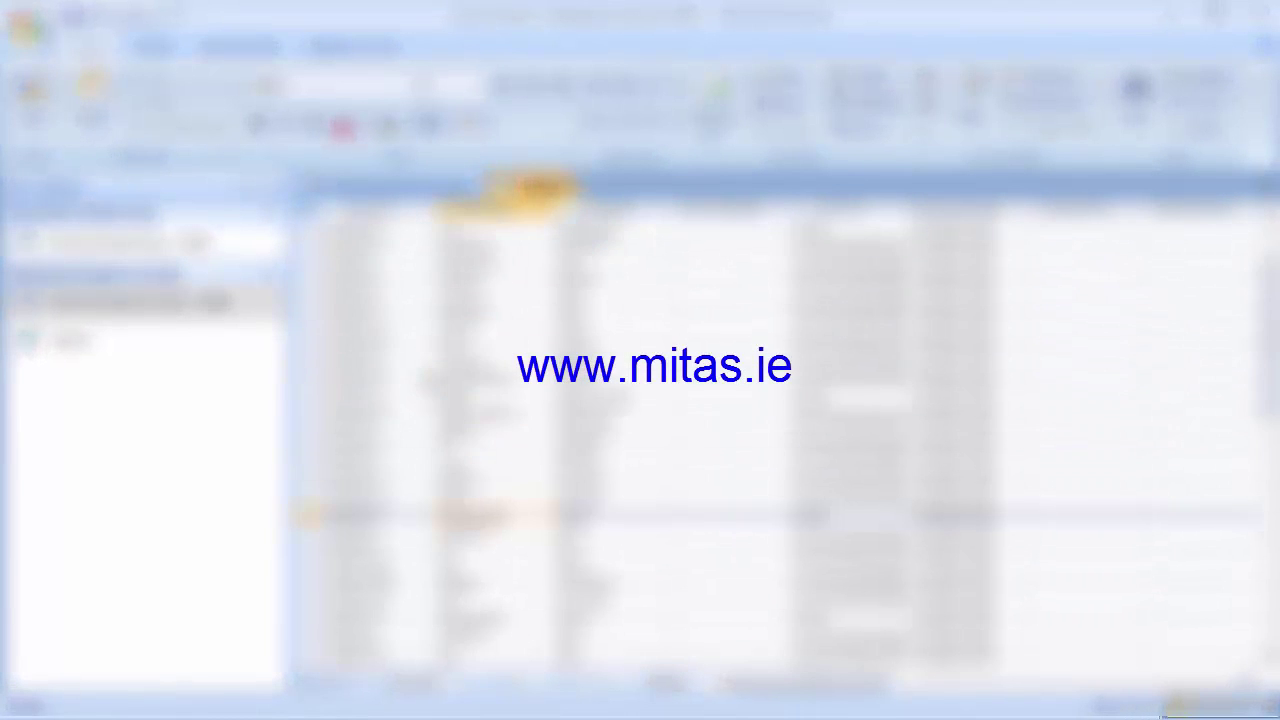